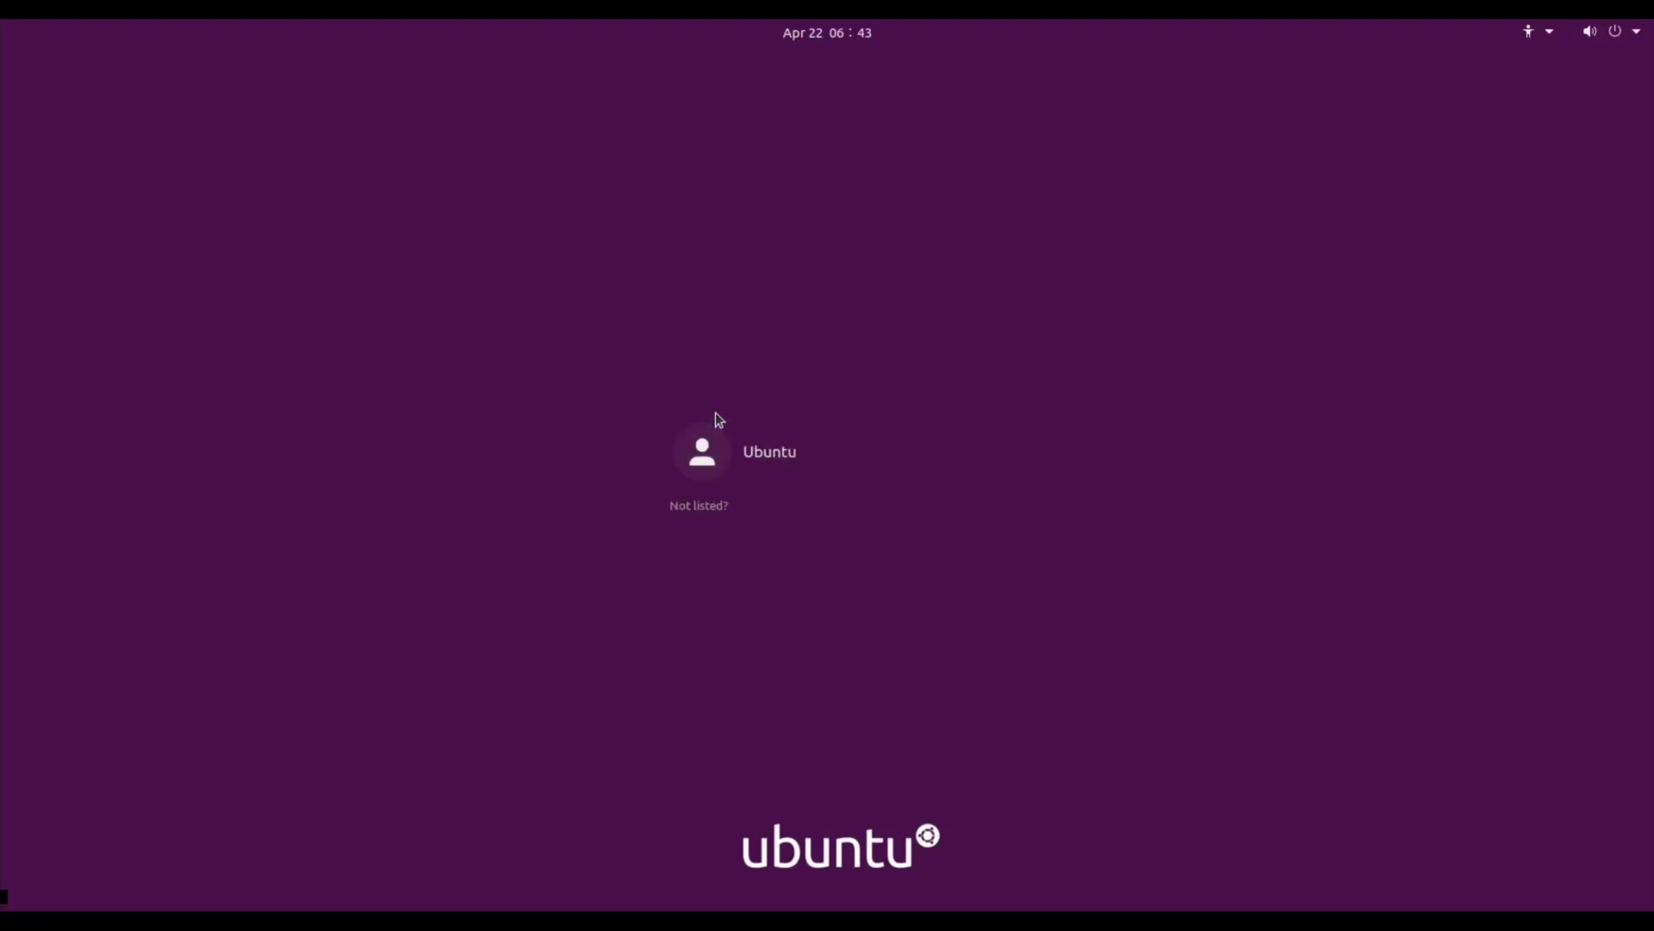
Sign in to the Ubuntu user with the default Ubuntu session by entering the account password
left_click(717, 456)
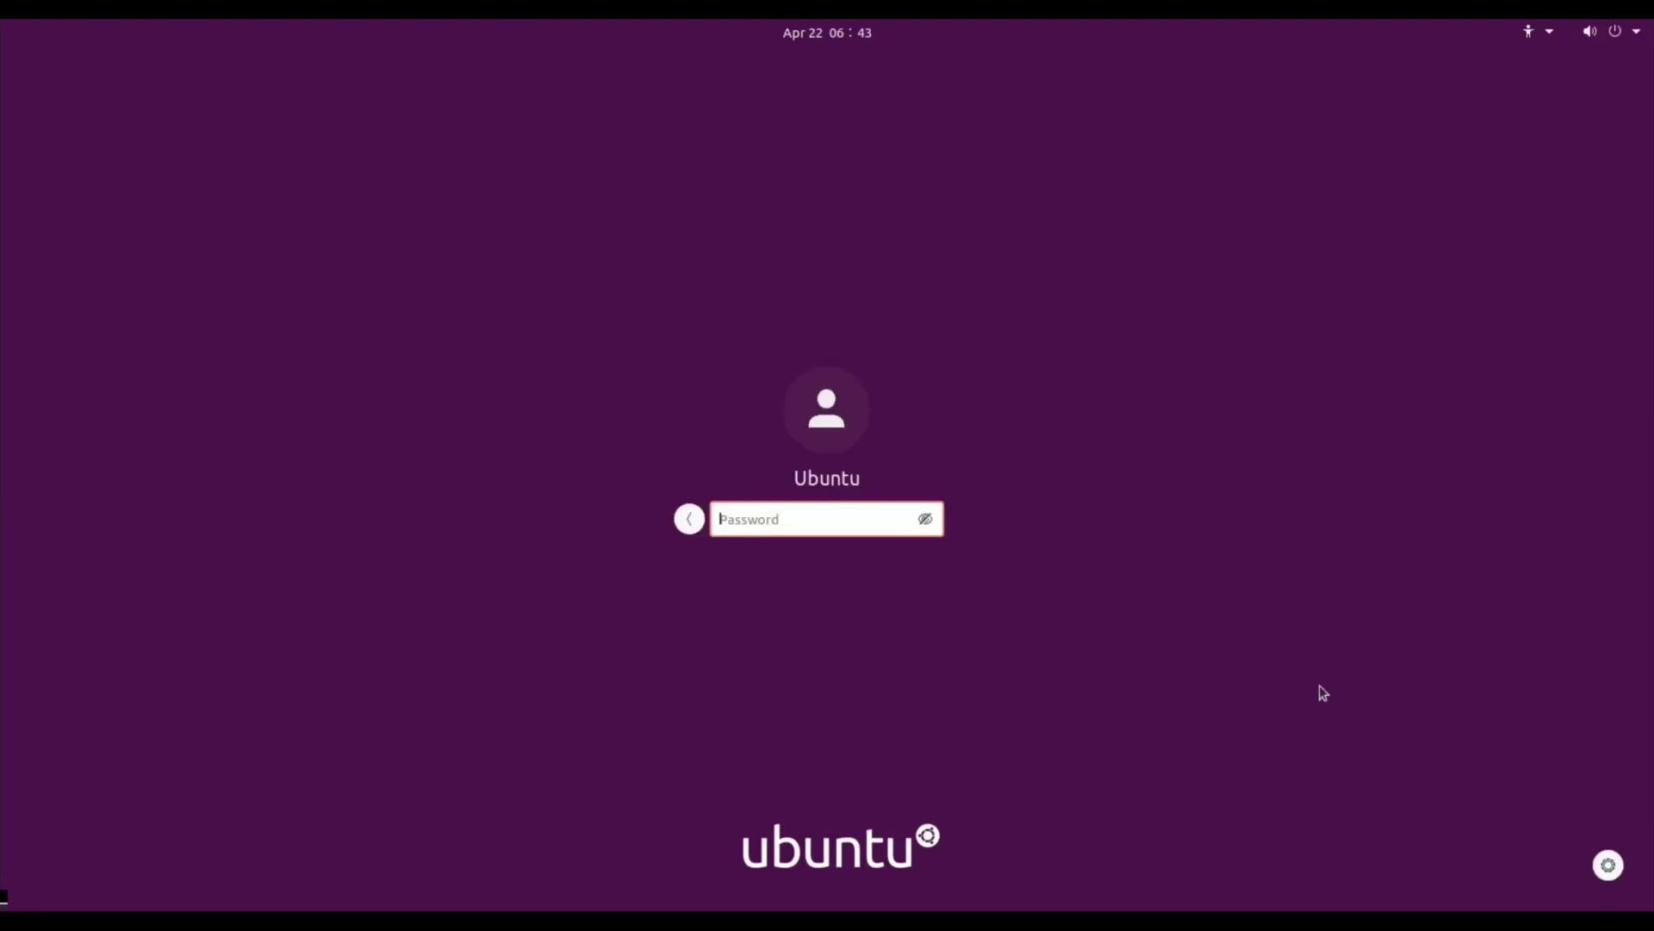
left_click(1607, 865)
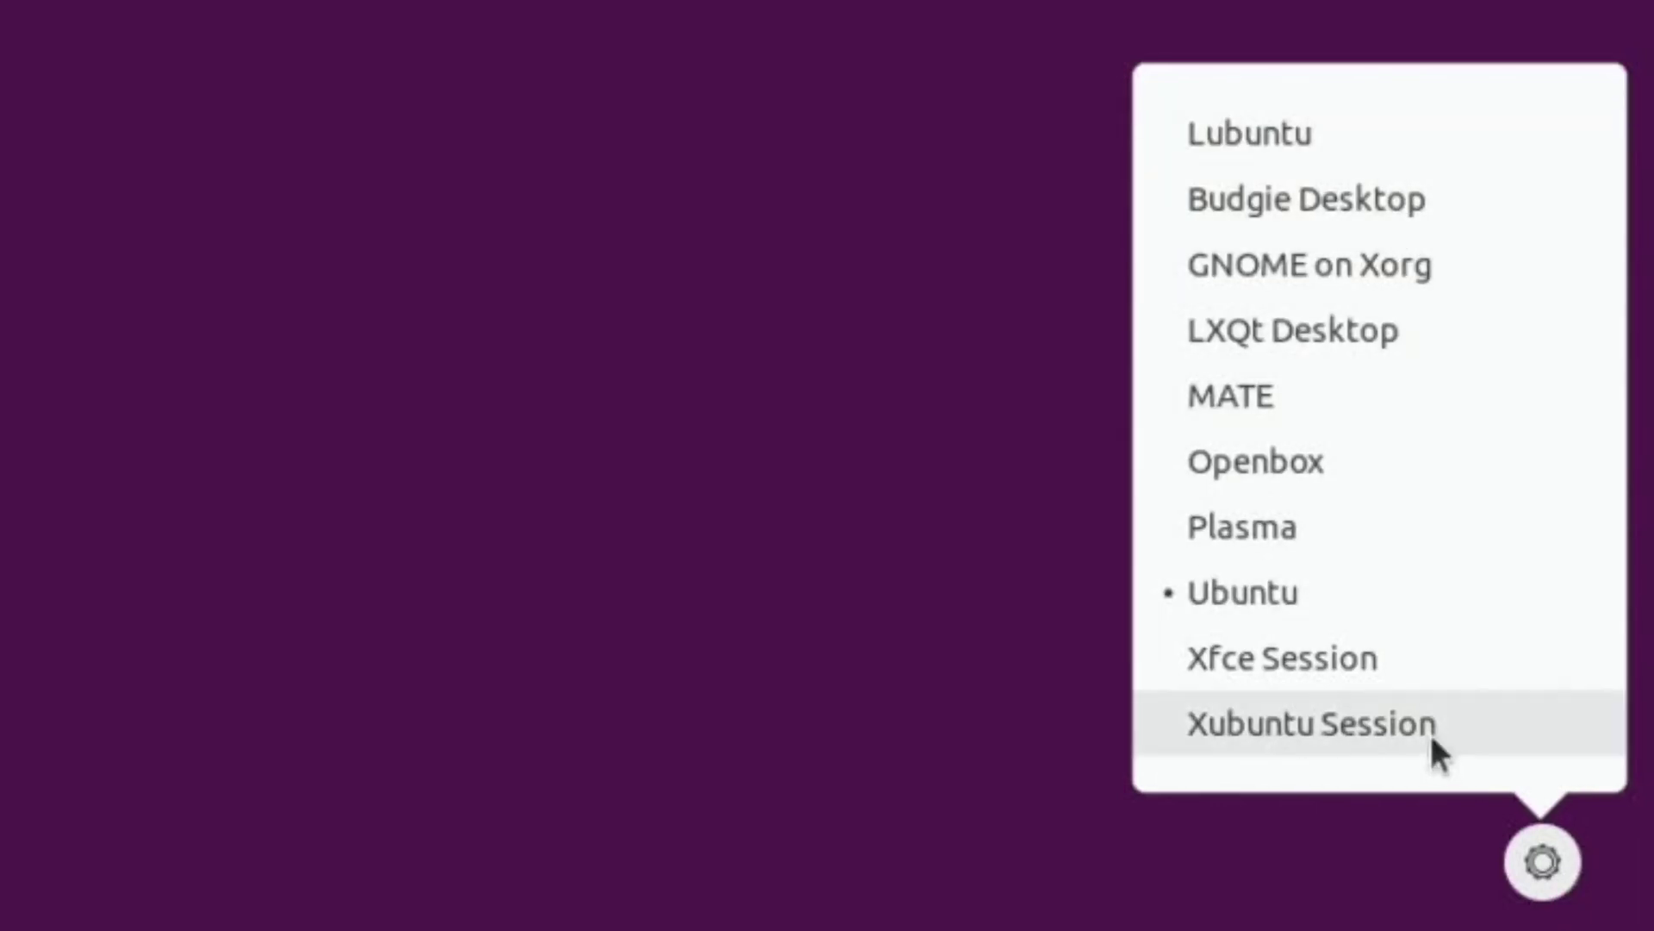
left_click(370, 328)
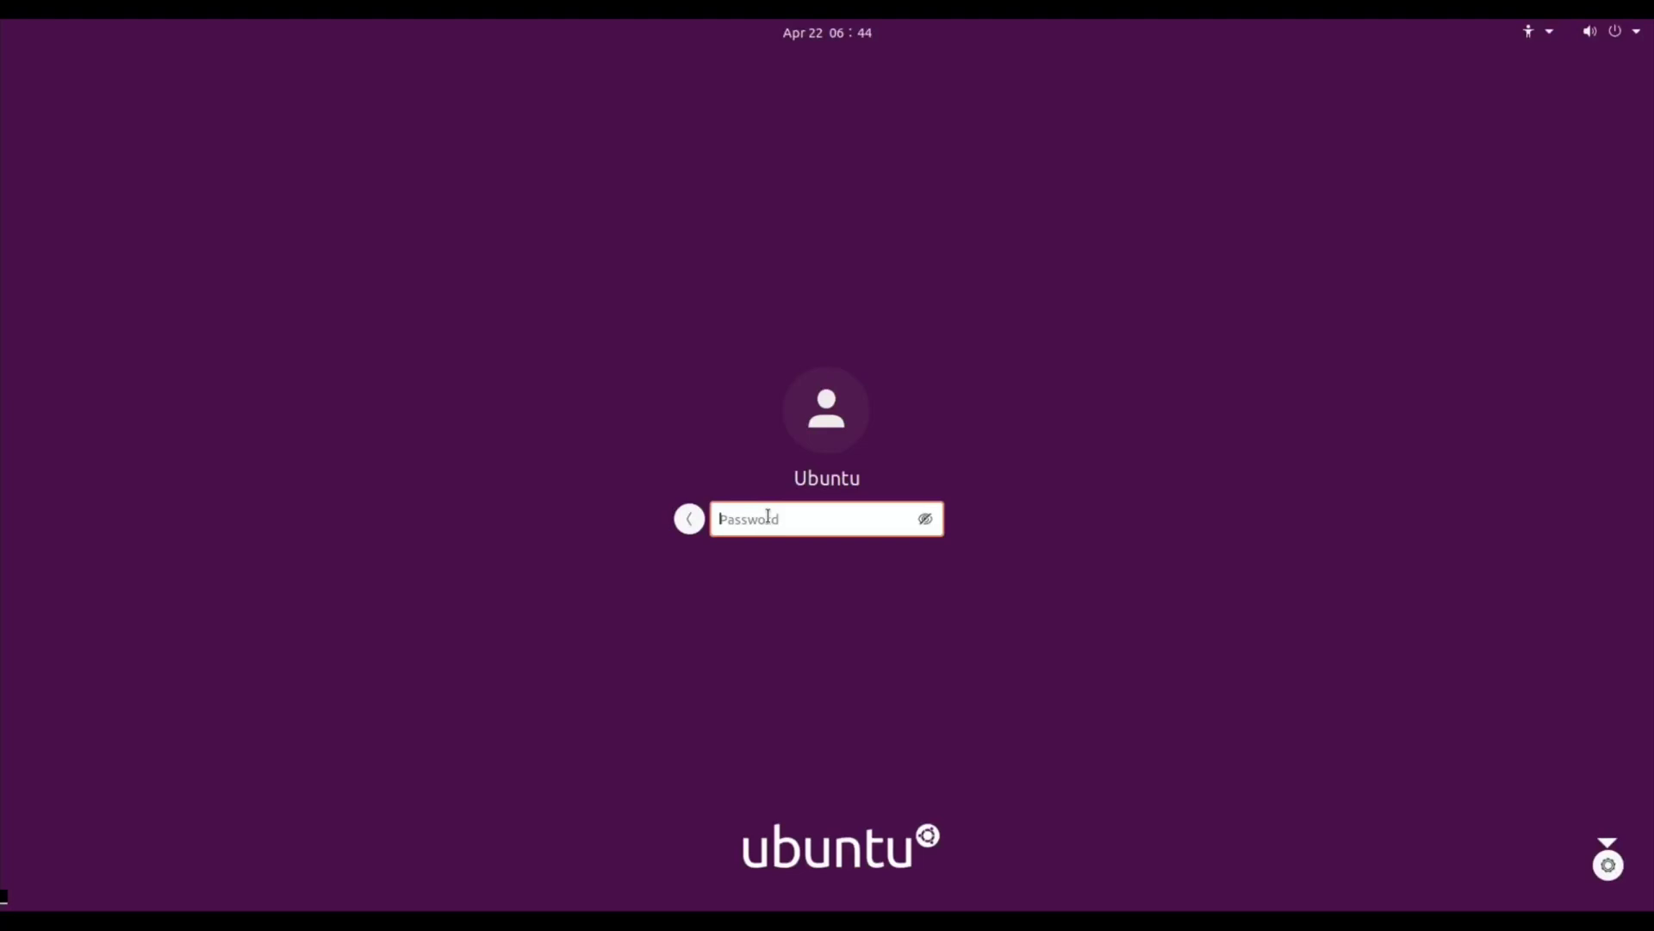
key("ctrl+v")
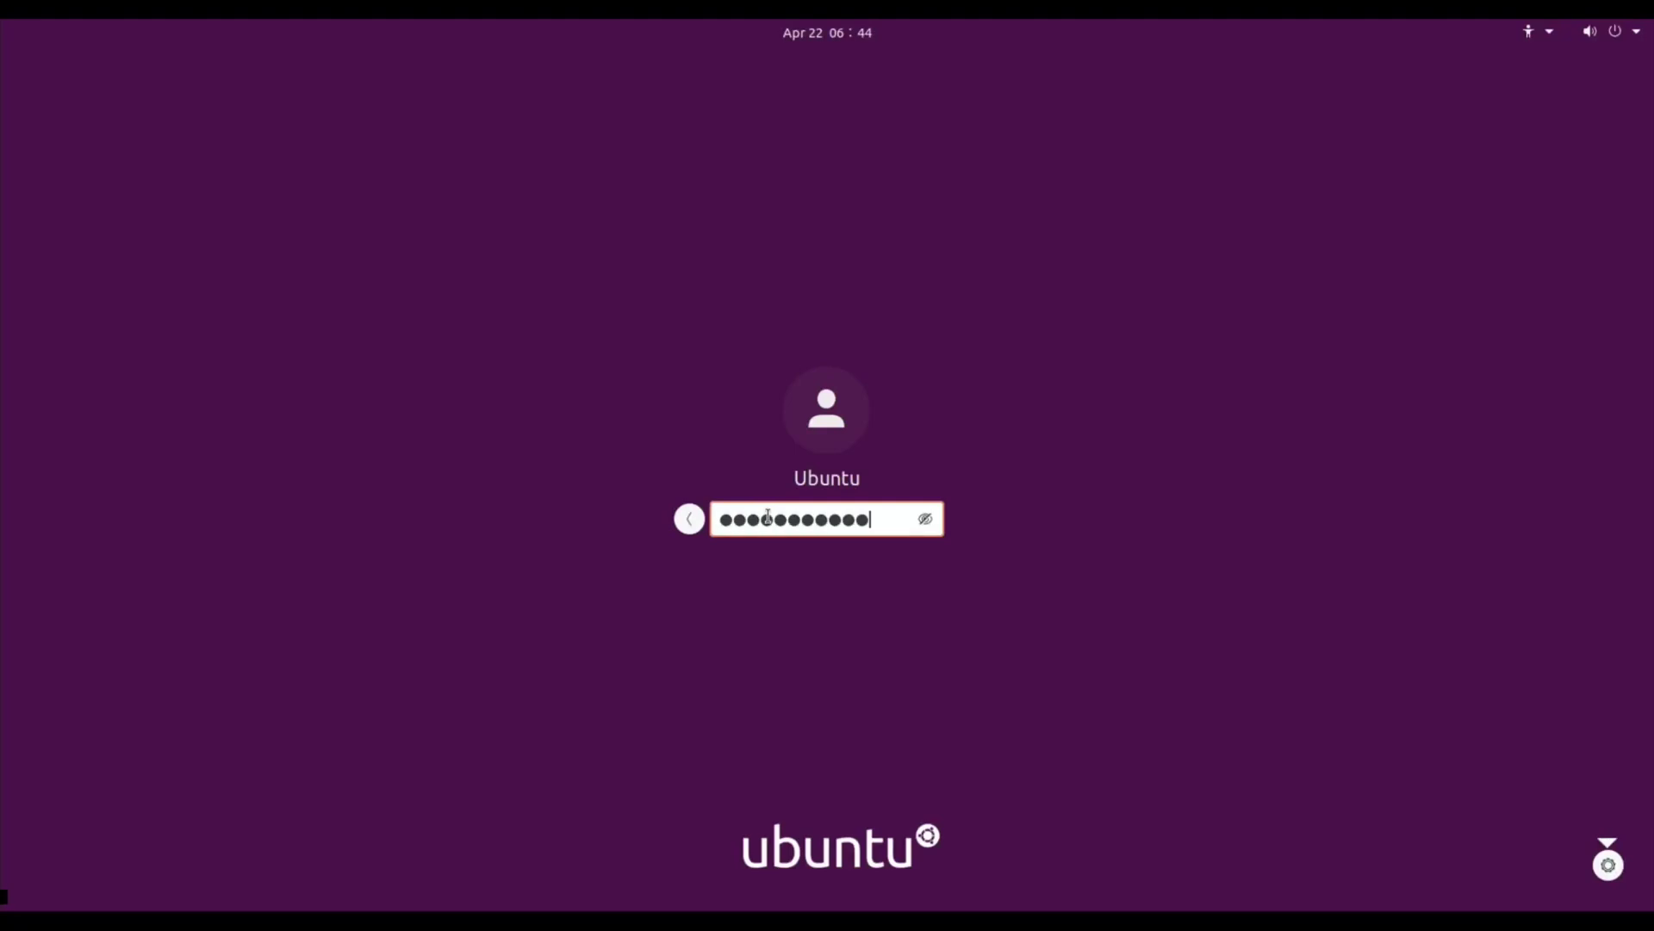
key("Return")
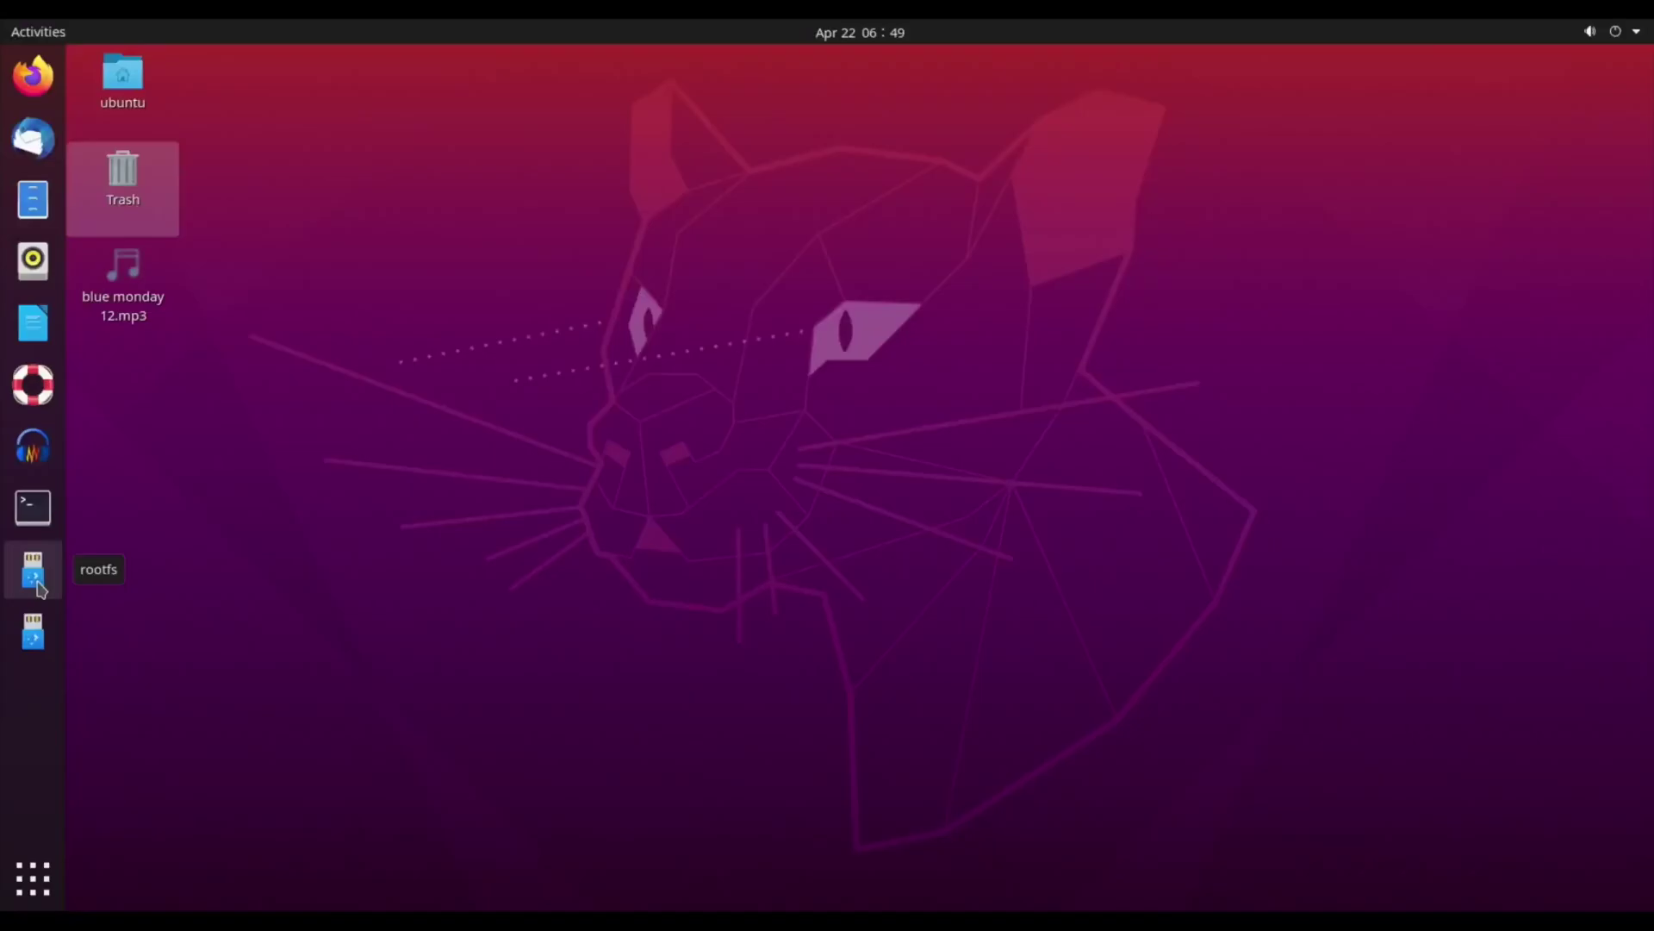
Browse the rootfs partition to home/pi/RetroPie/roms/psp to list its PSP ISO files
left_click(85, 222)
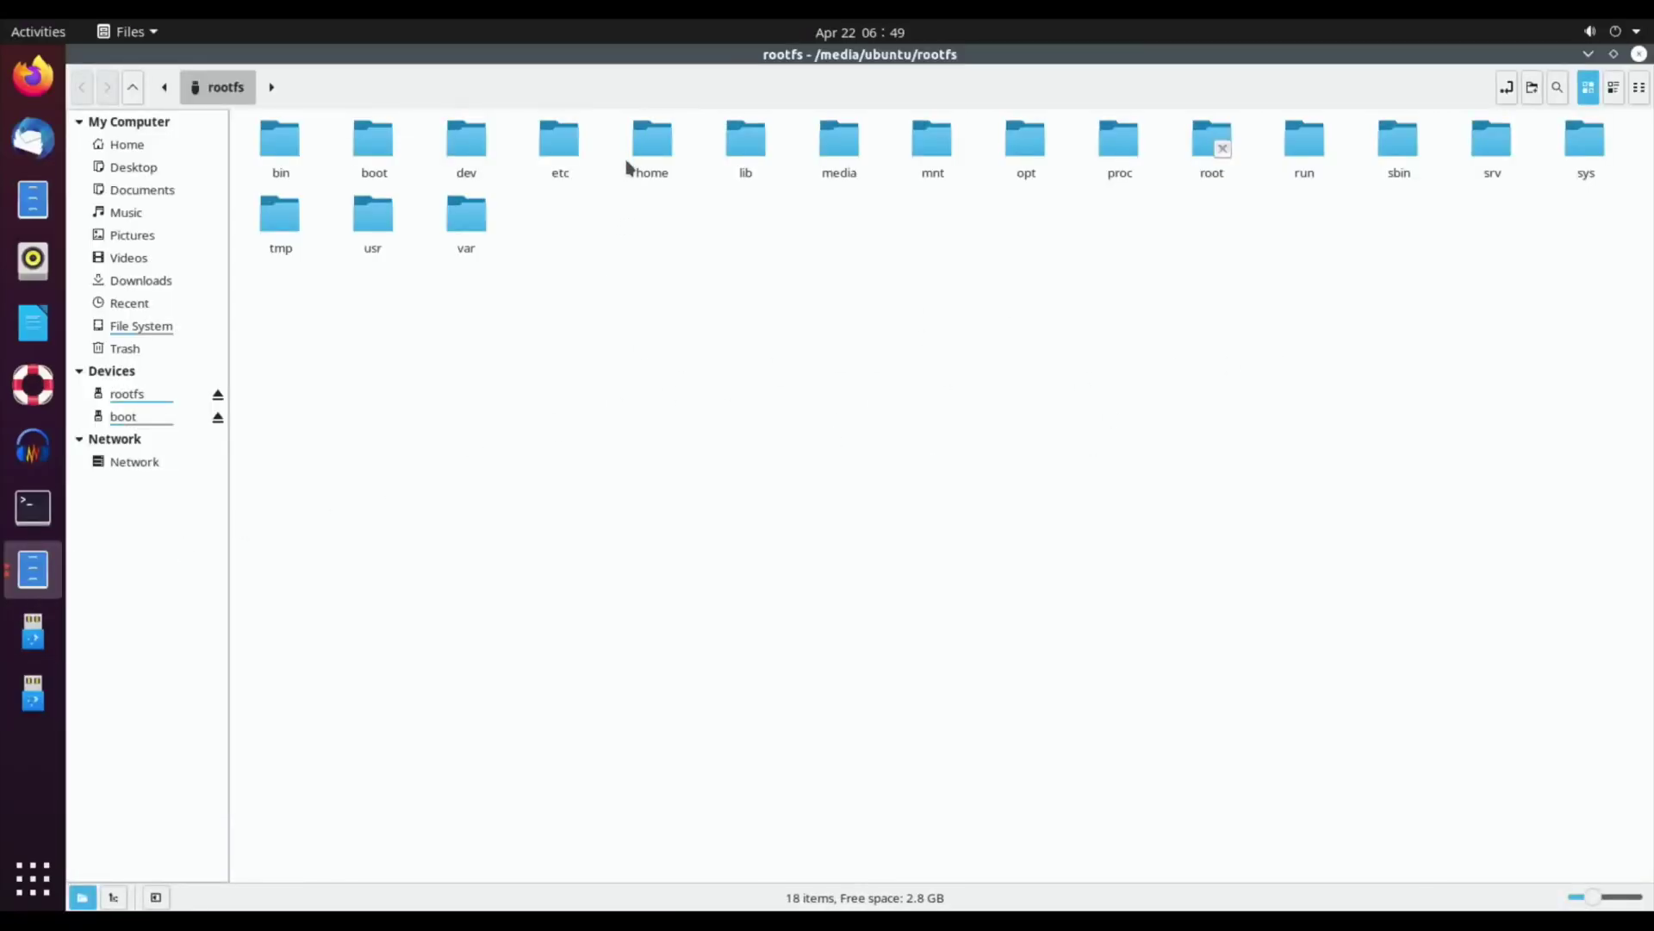
double_click(645, 138)
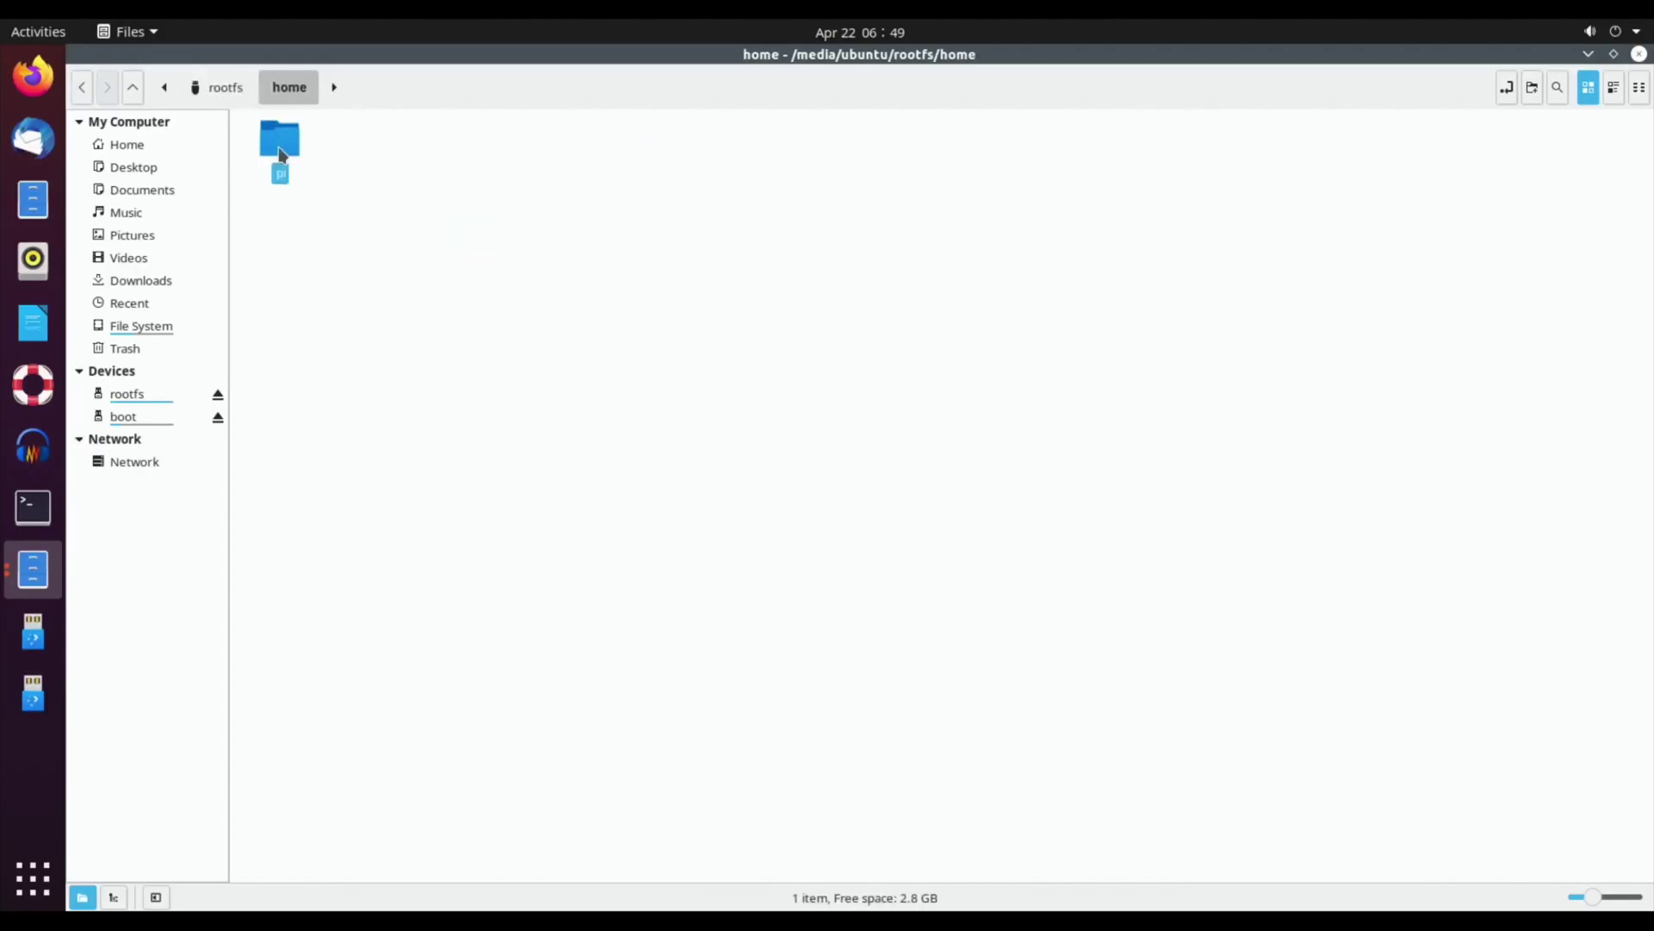
double_click(280, 153)
left_click(282, 149)
double_click(289, 150)
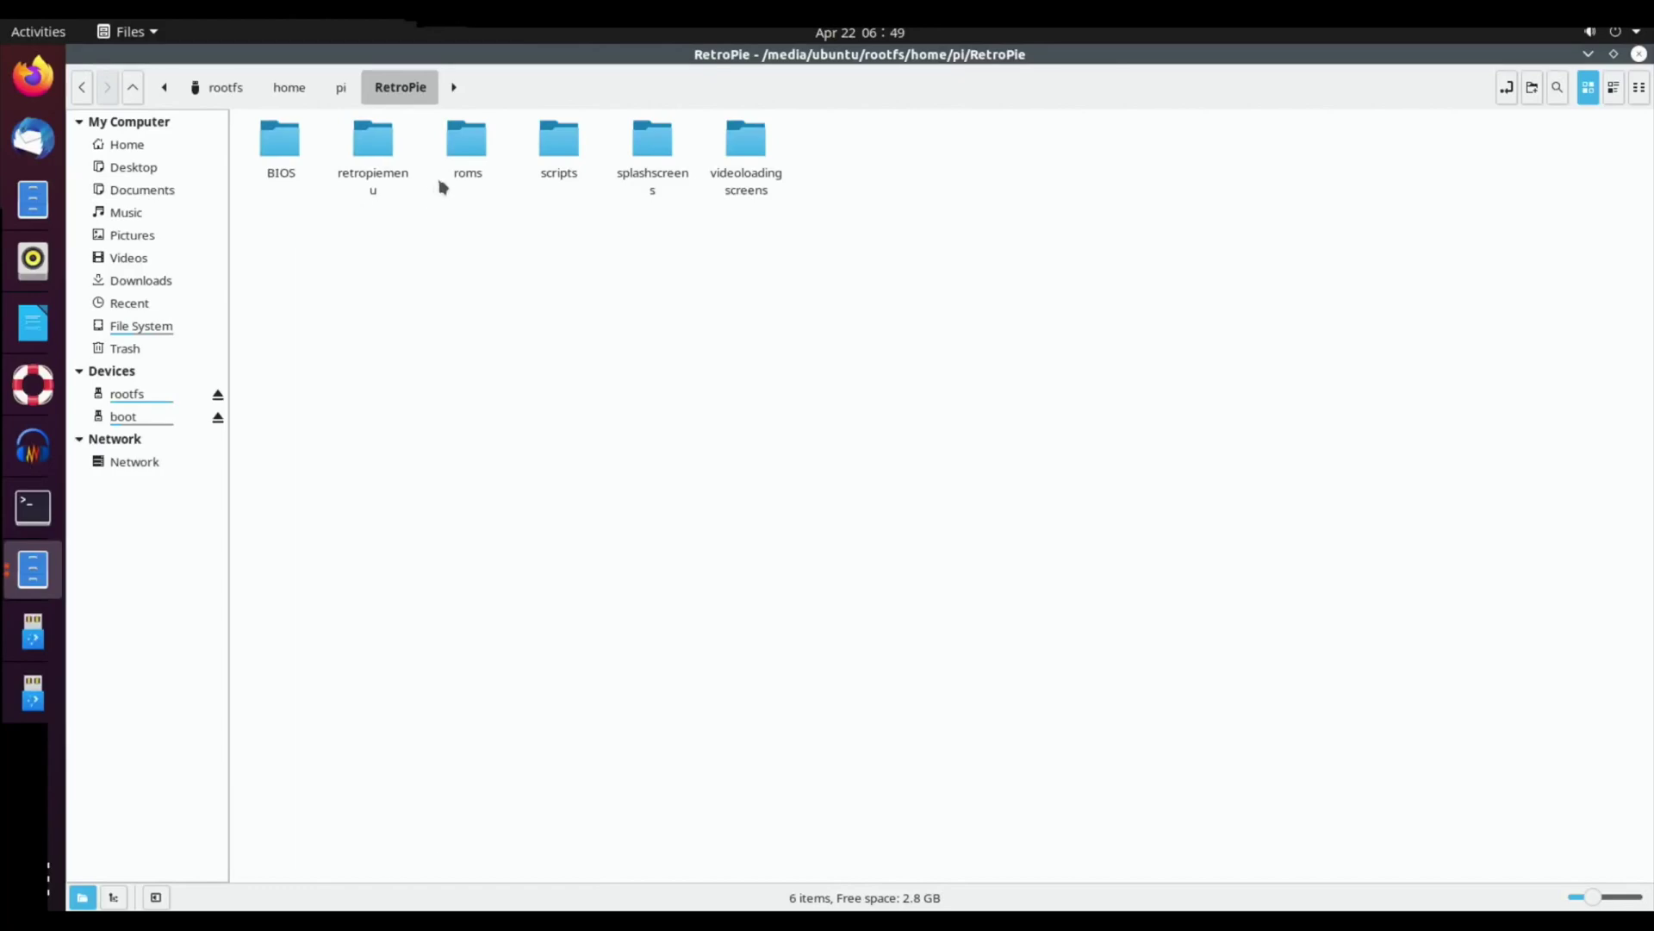
double_click(465, 143)
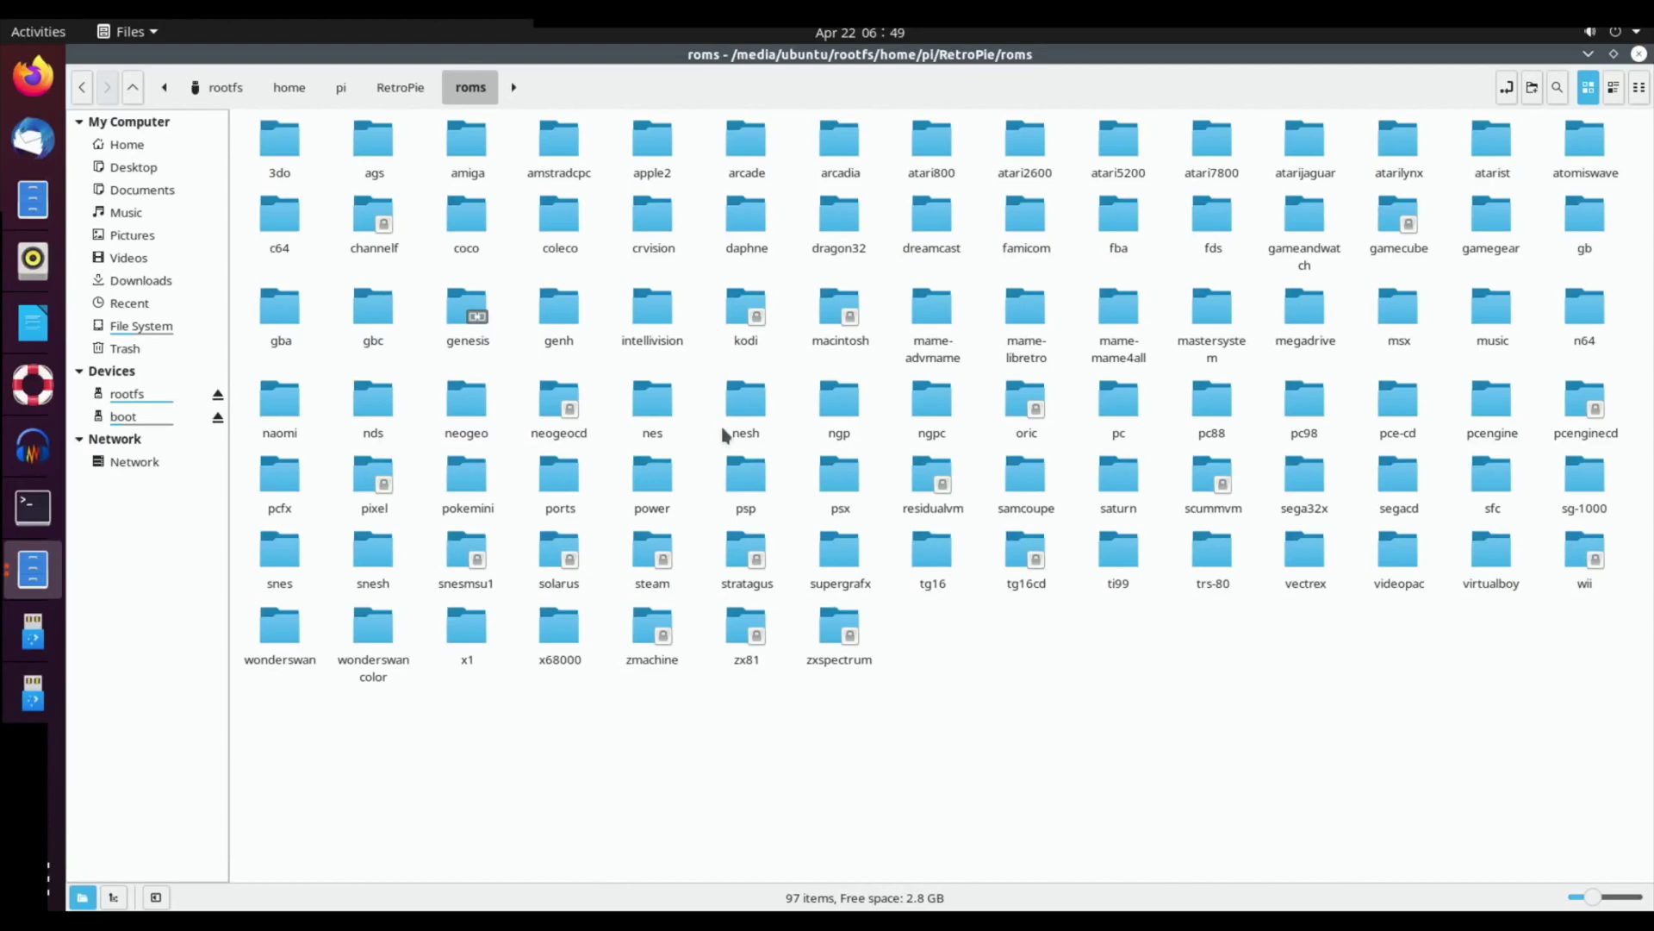
double_click(736, 479)
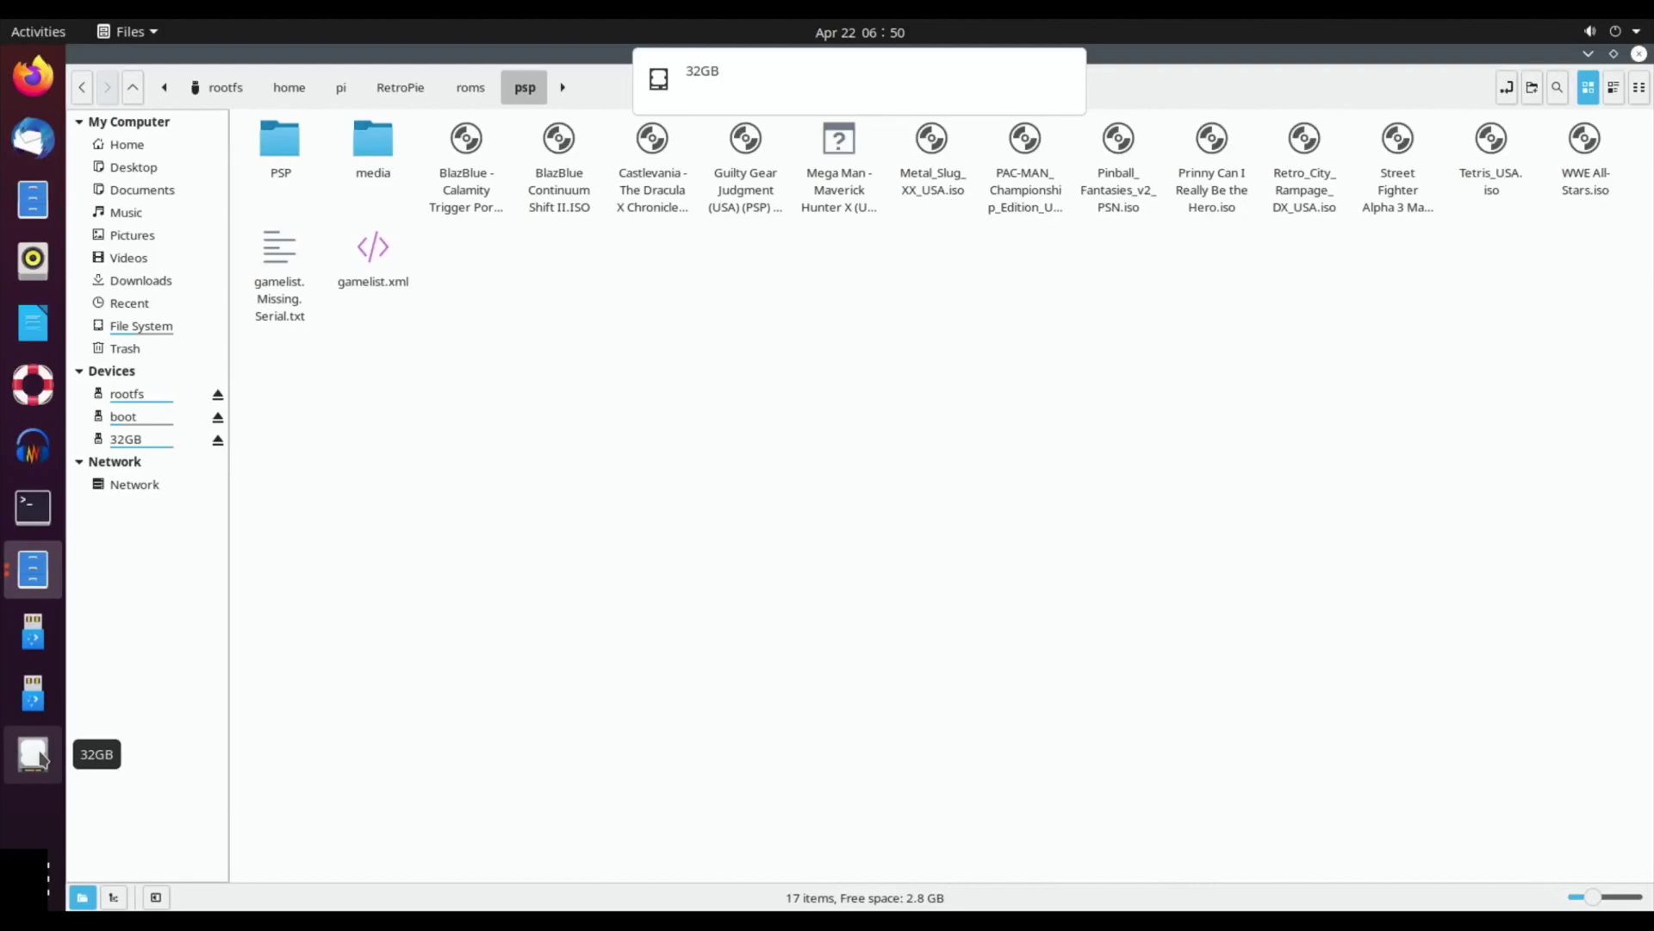
Open the 32GB stick's Retropie-mount folder in a new tab beside the image's psp folder
right_click(128, 439)
left_click(164, 525)
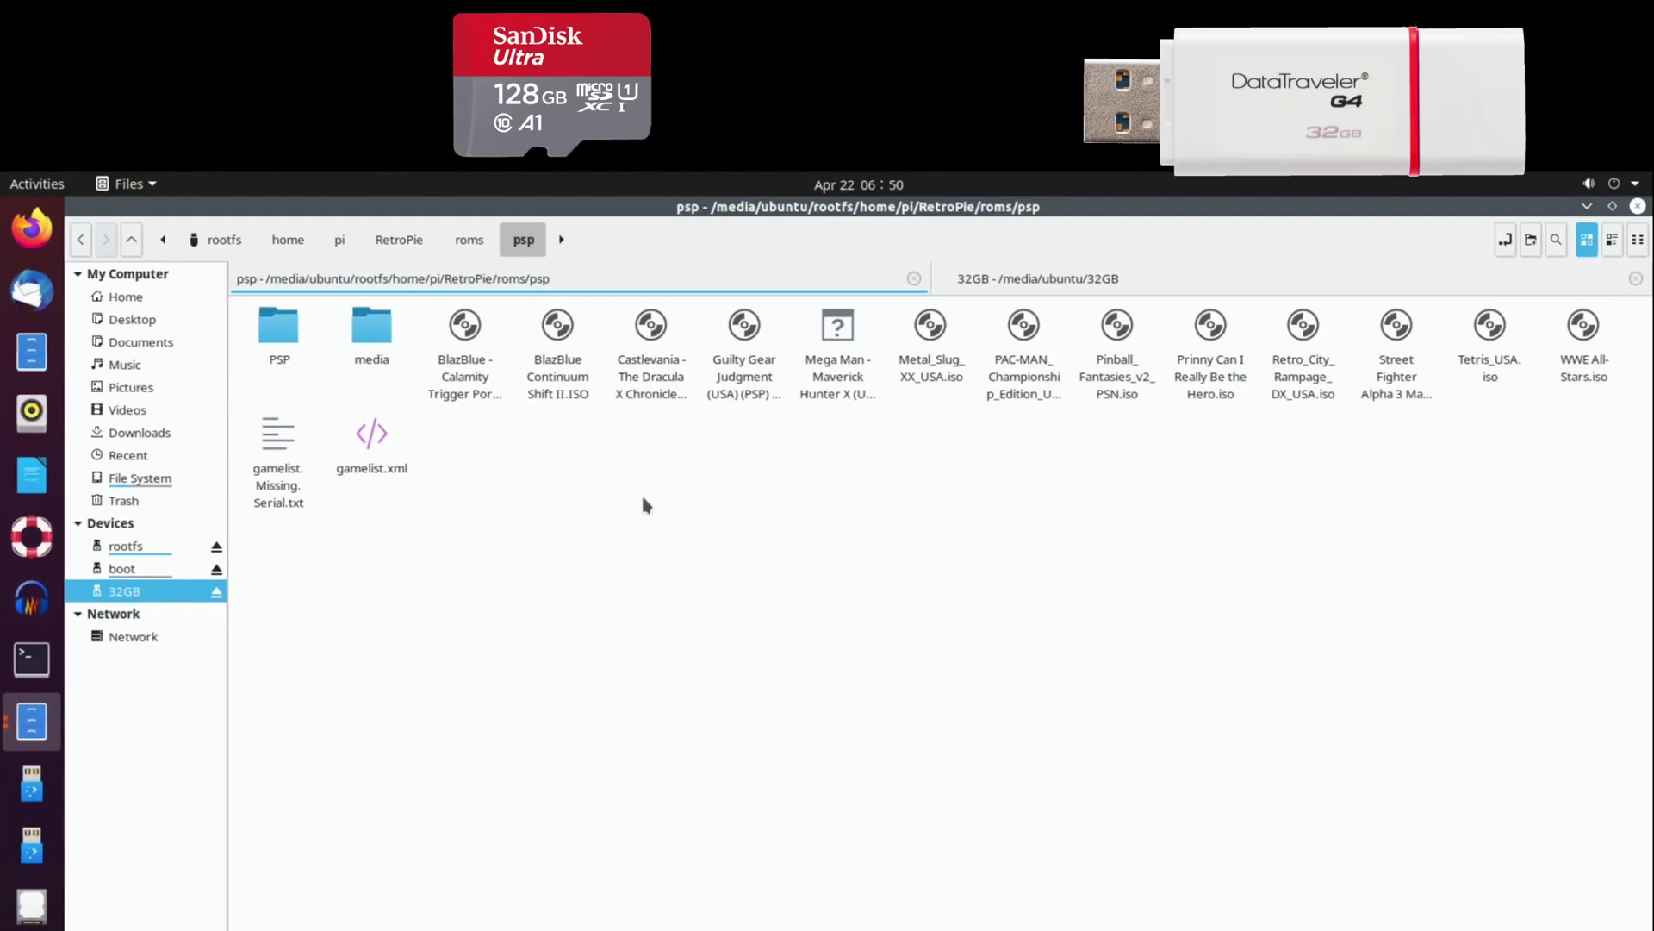
left_click(1045, 284)
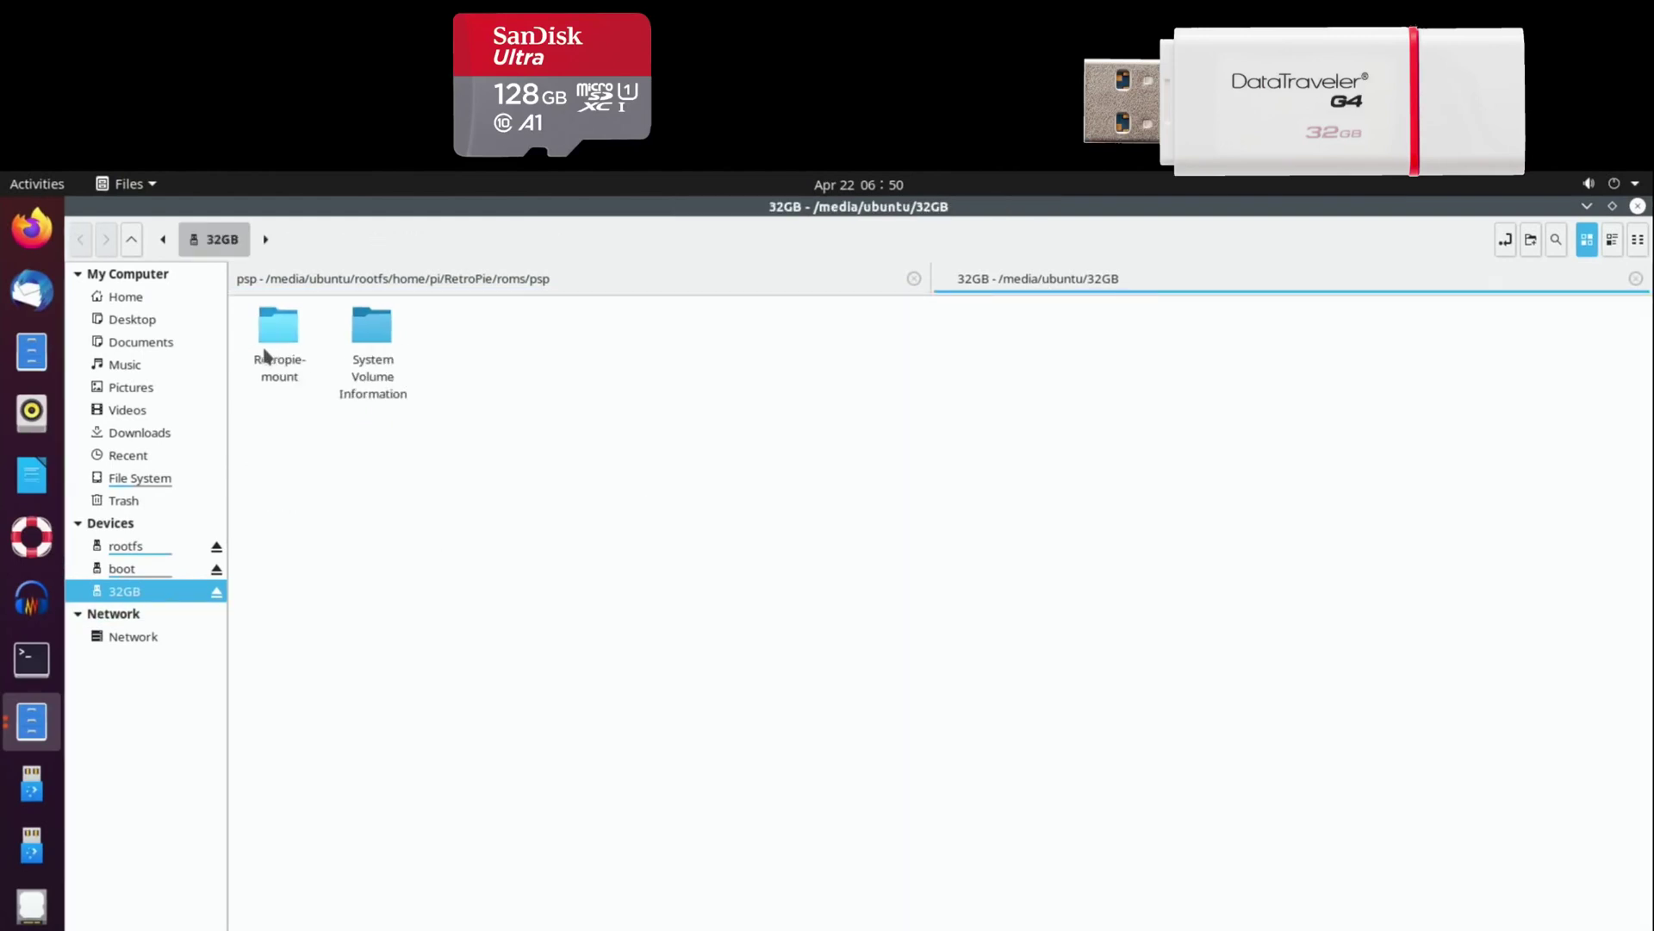
double_click(293, 334)
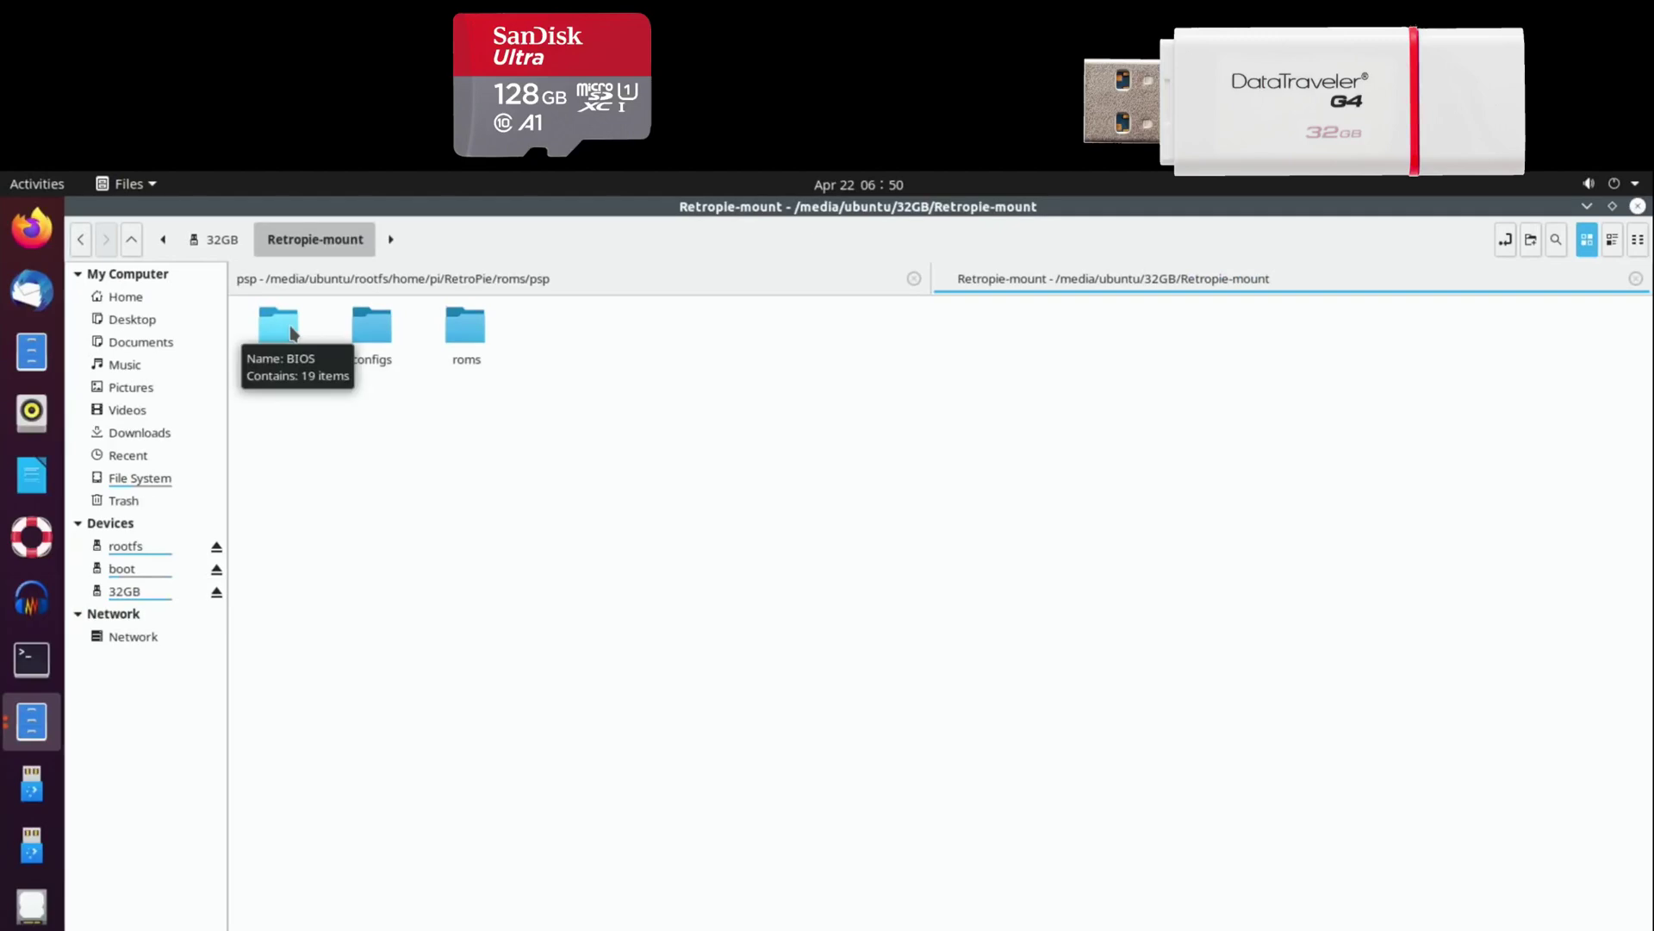
left_click(528, 284)
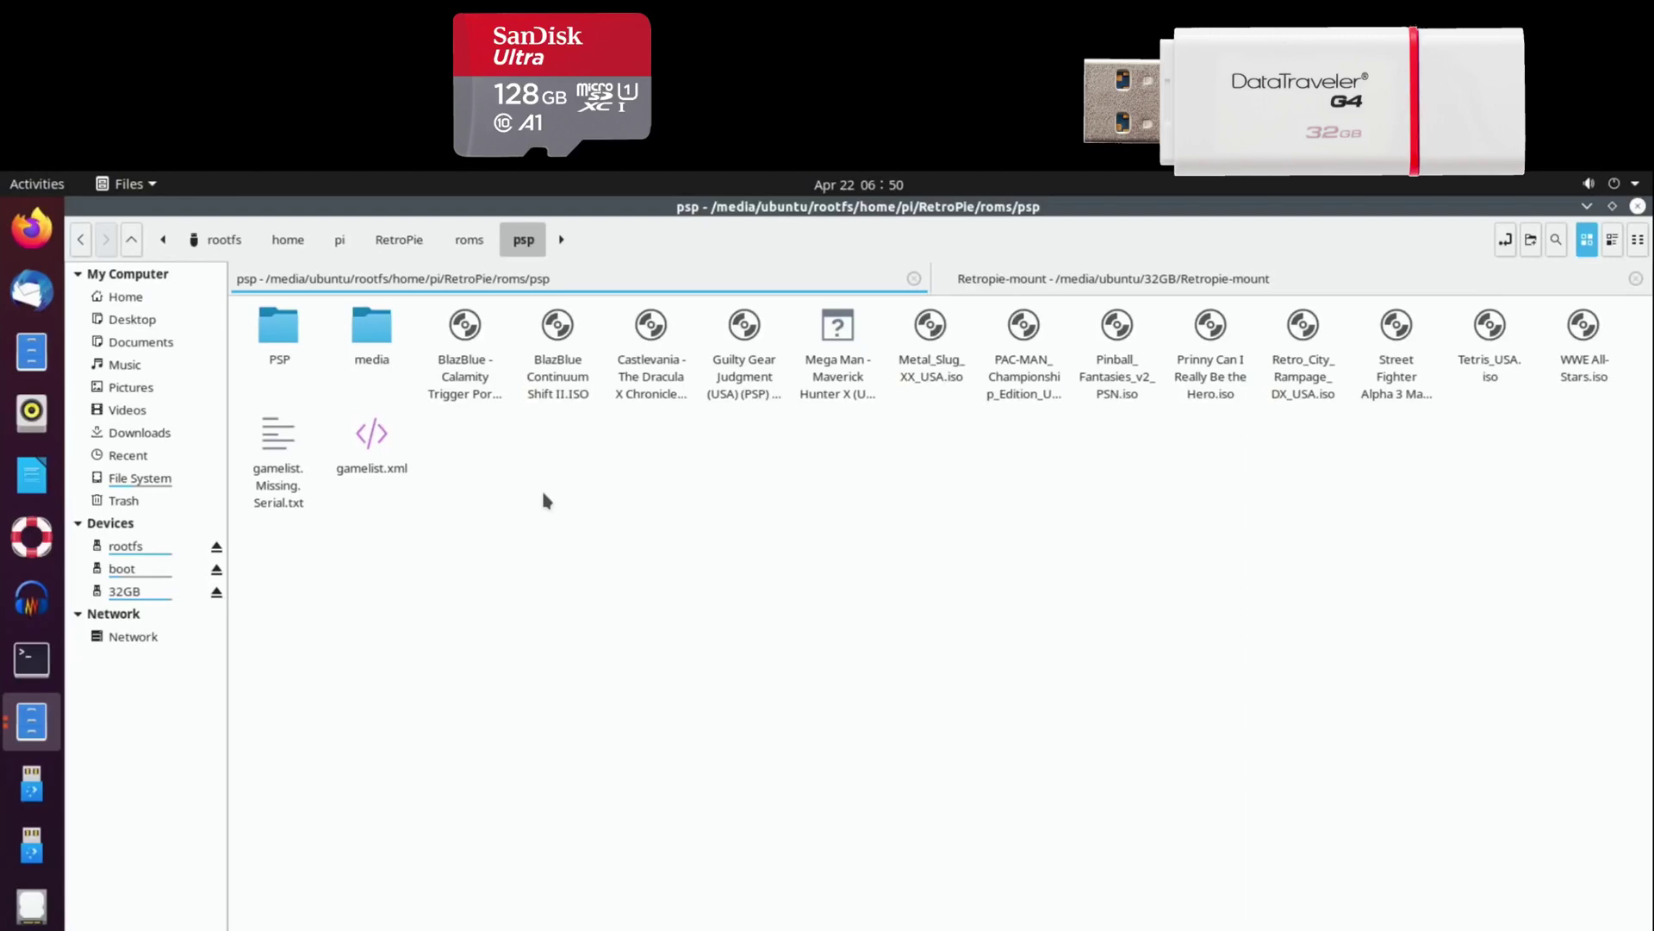
Copy PAC-MAN_Championship_Edition_USA.iso and paste it into the stick's Retropie-mount/roms/psp folder
left_click(1022, 344)
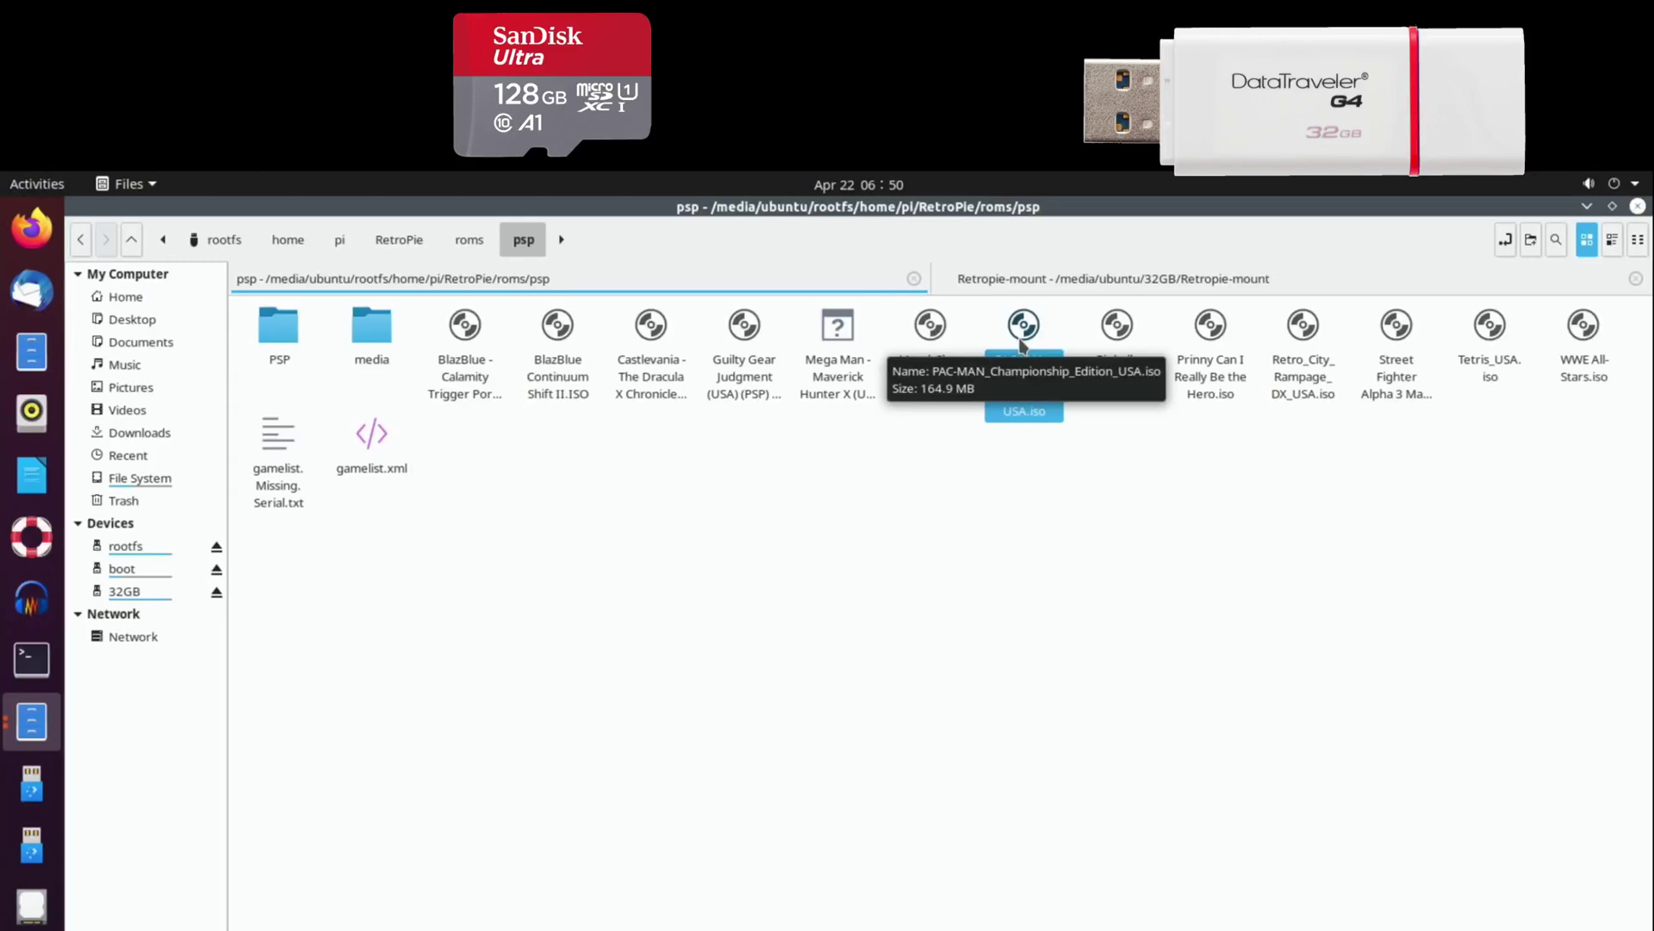
right_click(1022, 344)
left_click(1070, 479)
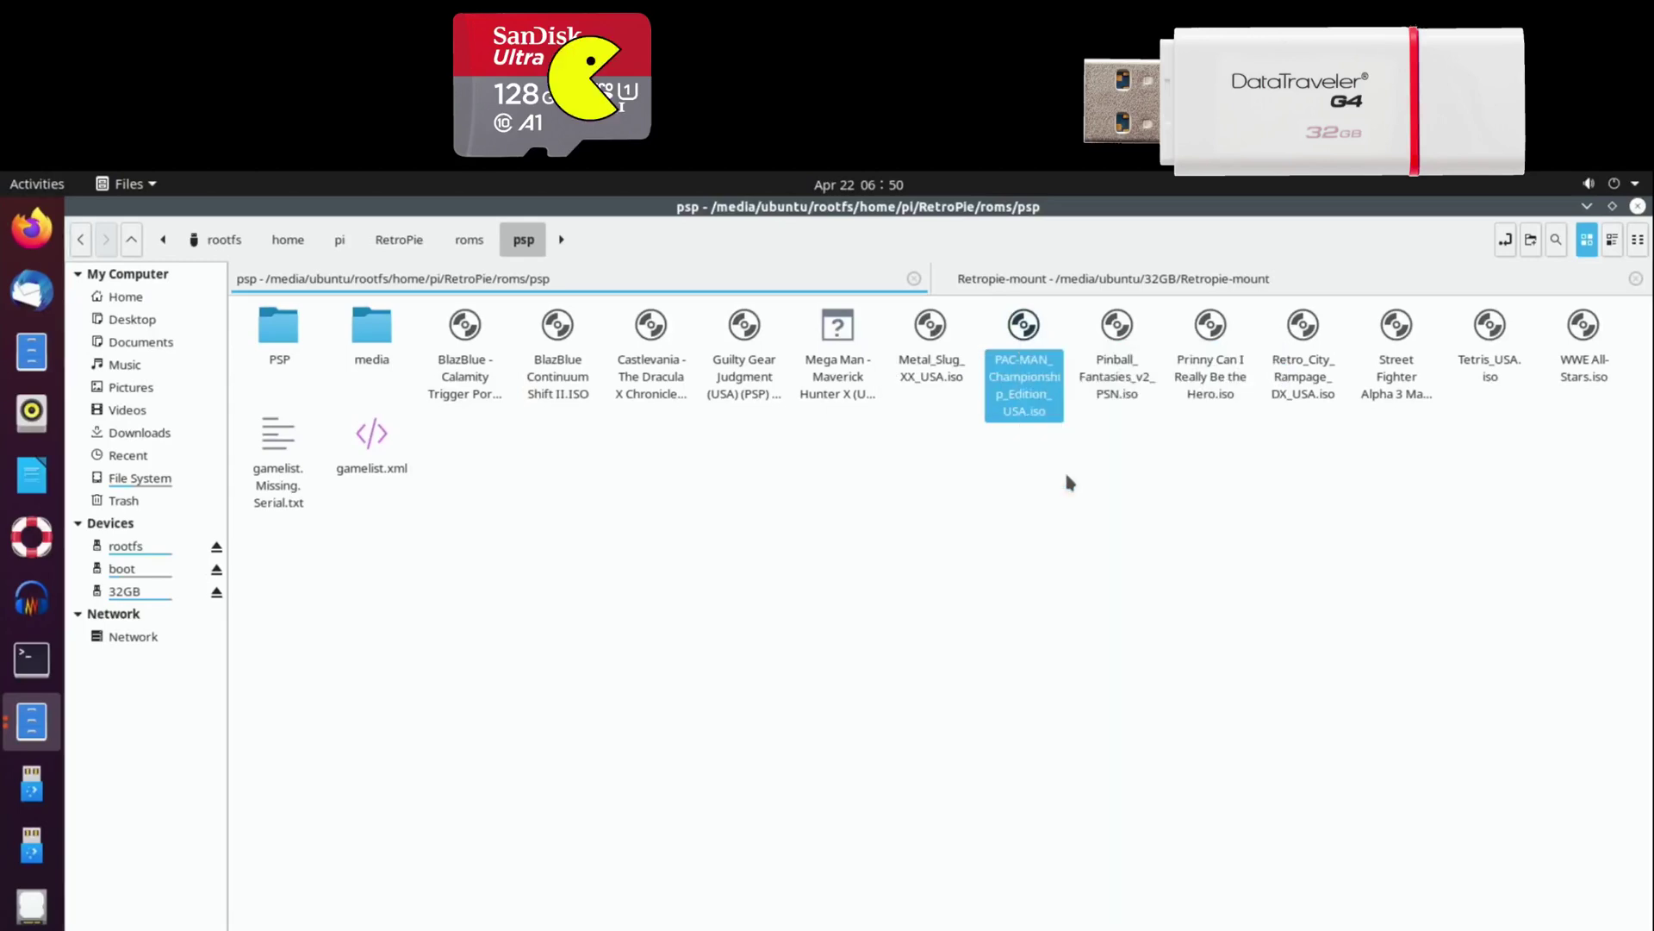
left_click(1019, 286)
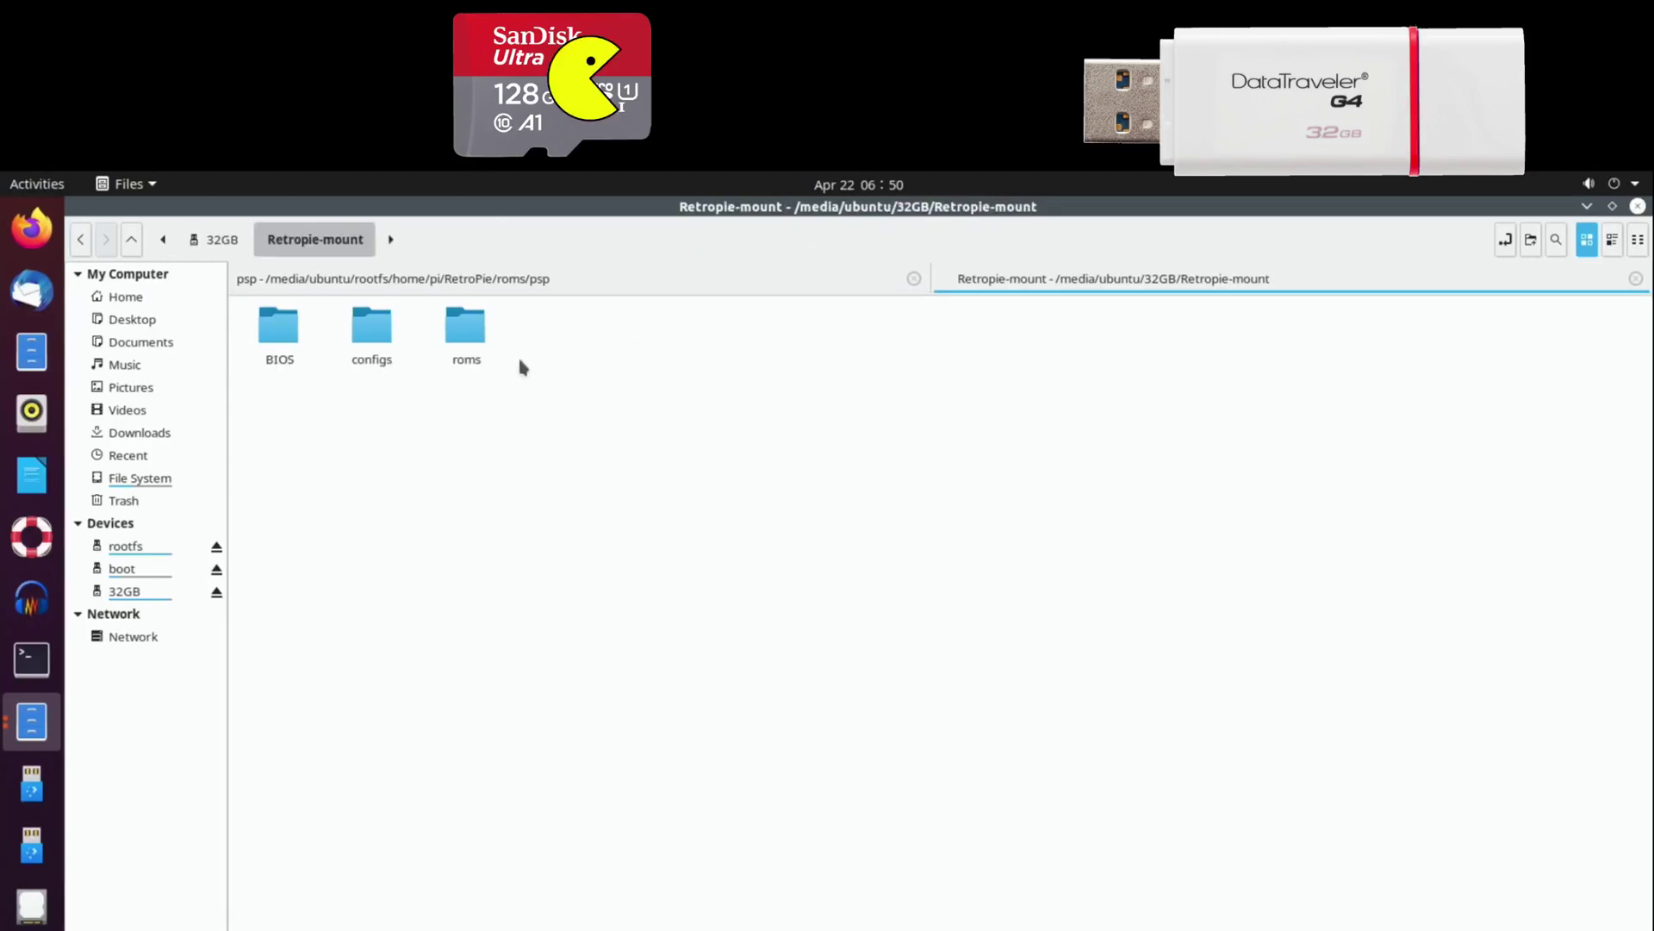
double_click(482, 338)
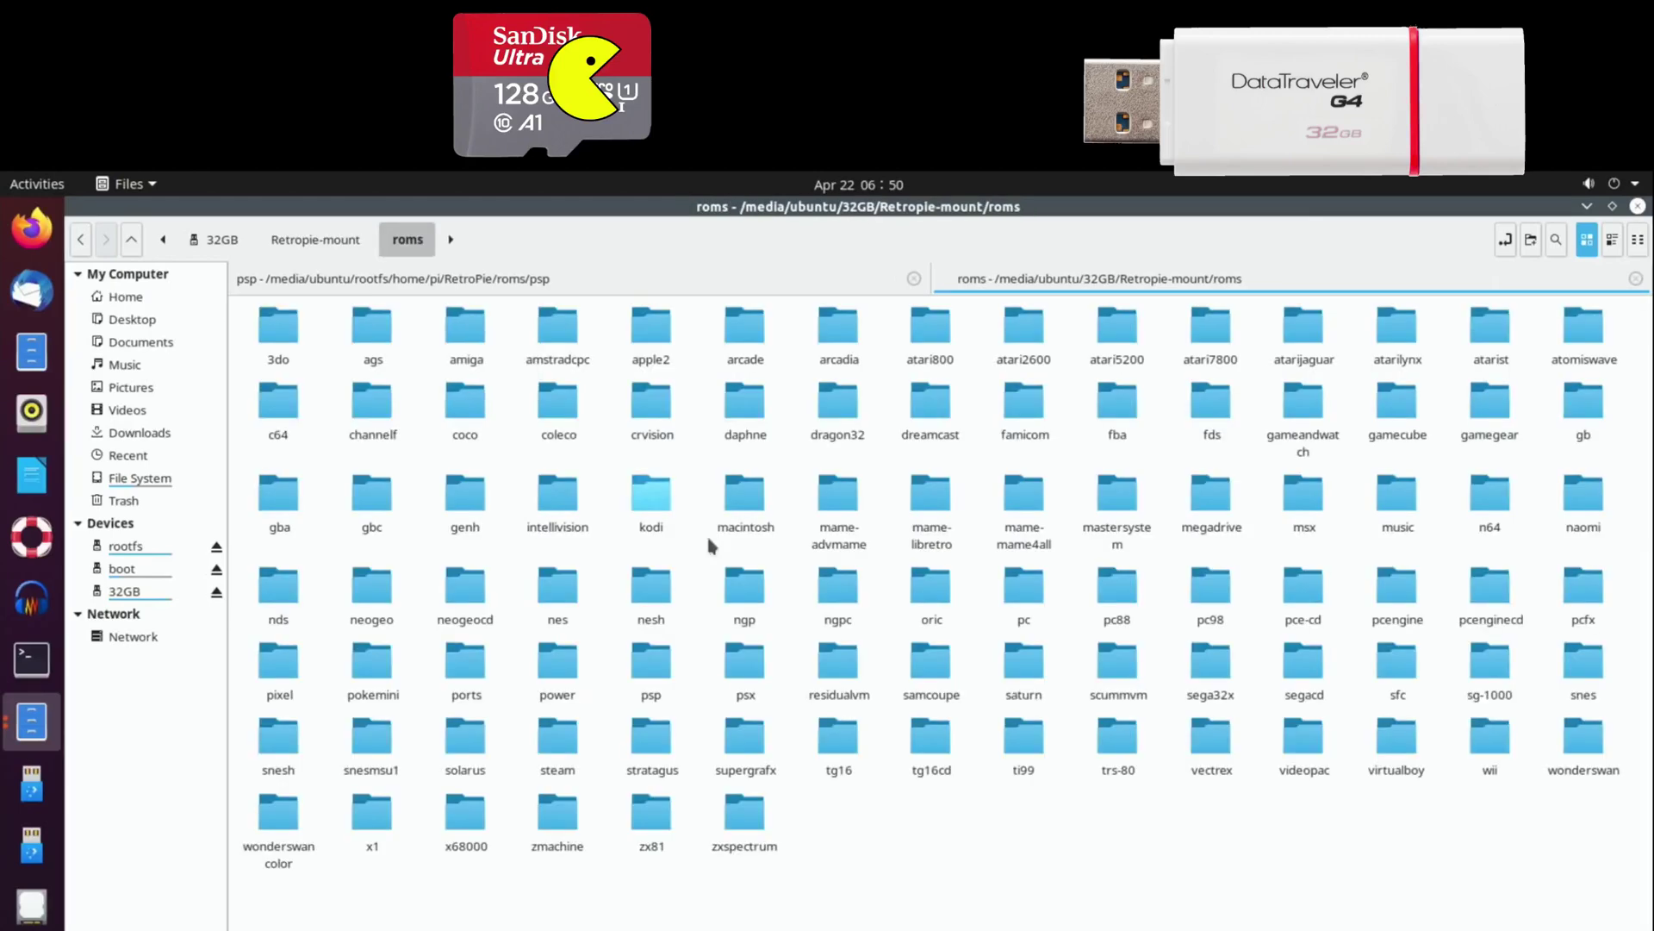
double_click(663, 672)
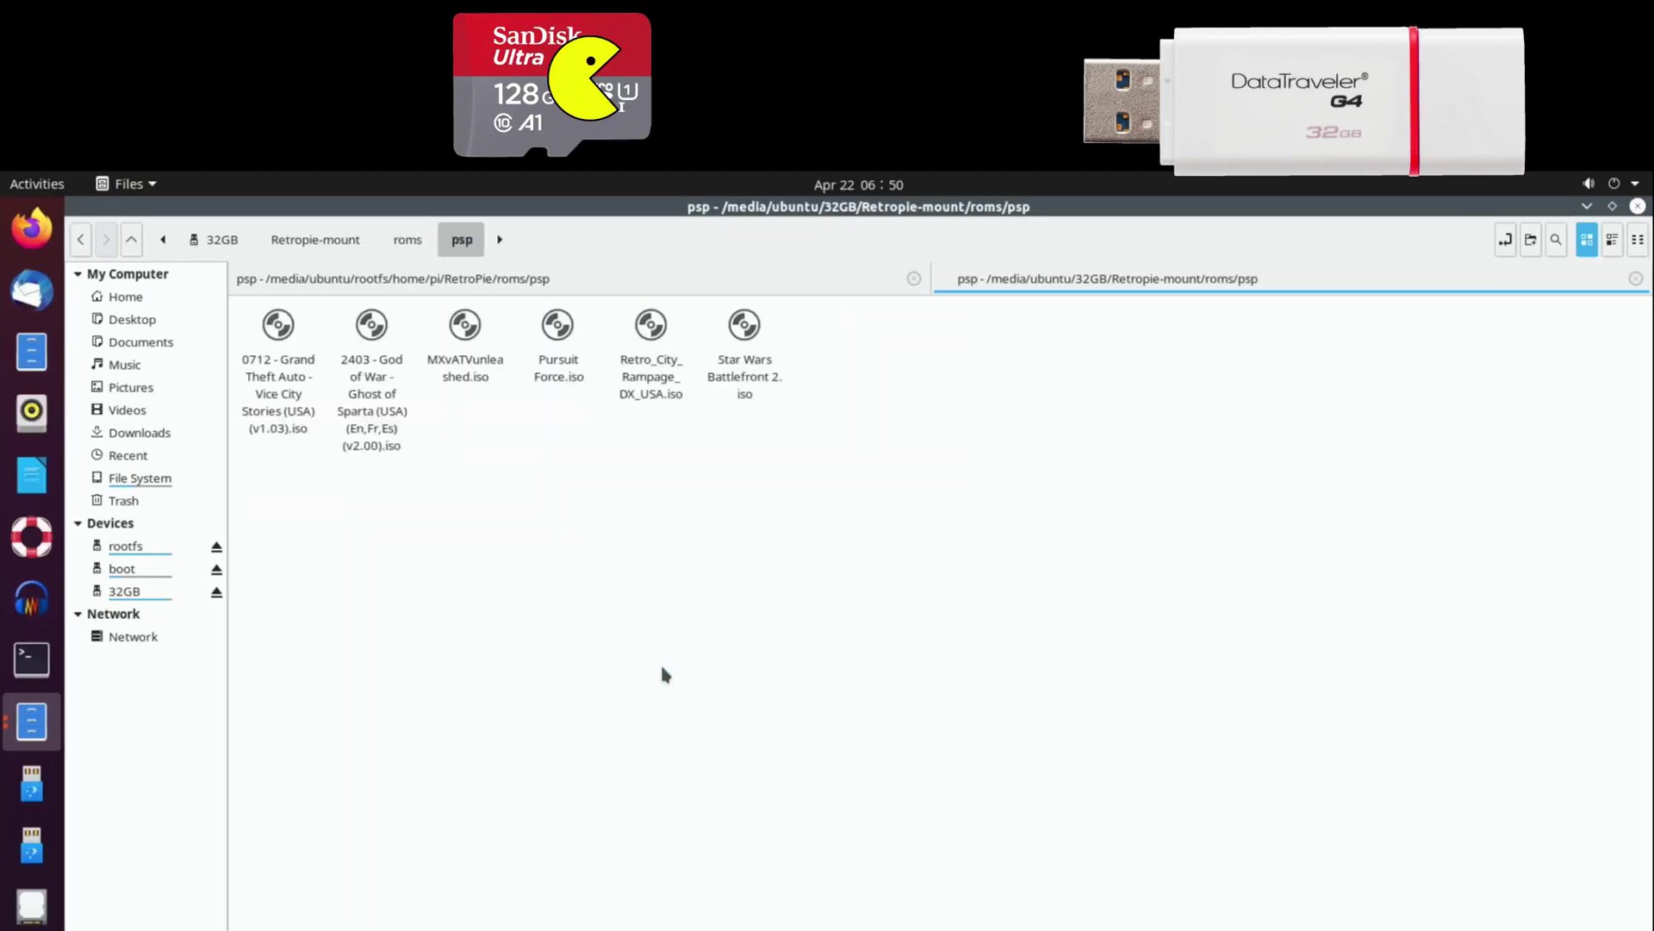
right_click(535, 554)
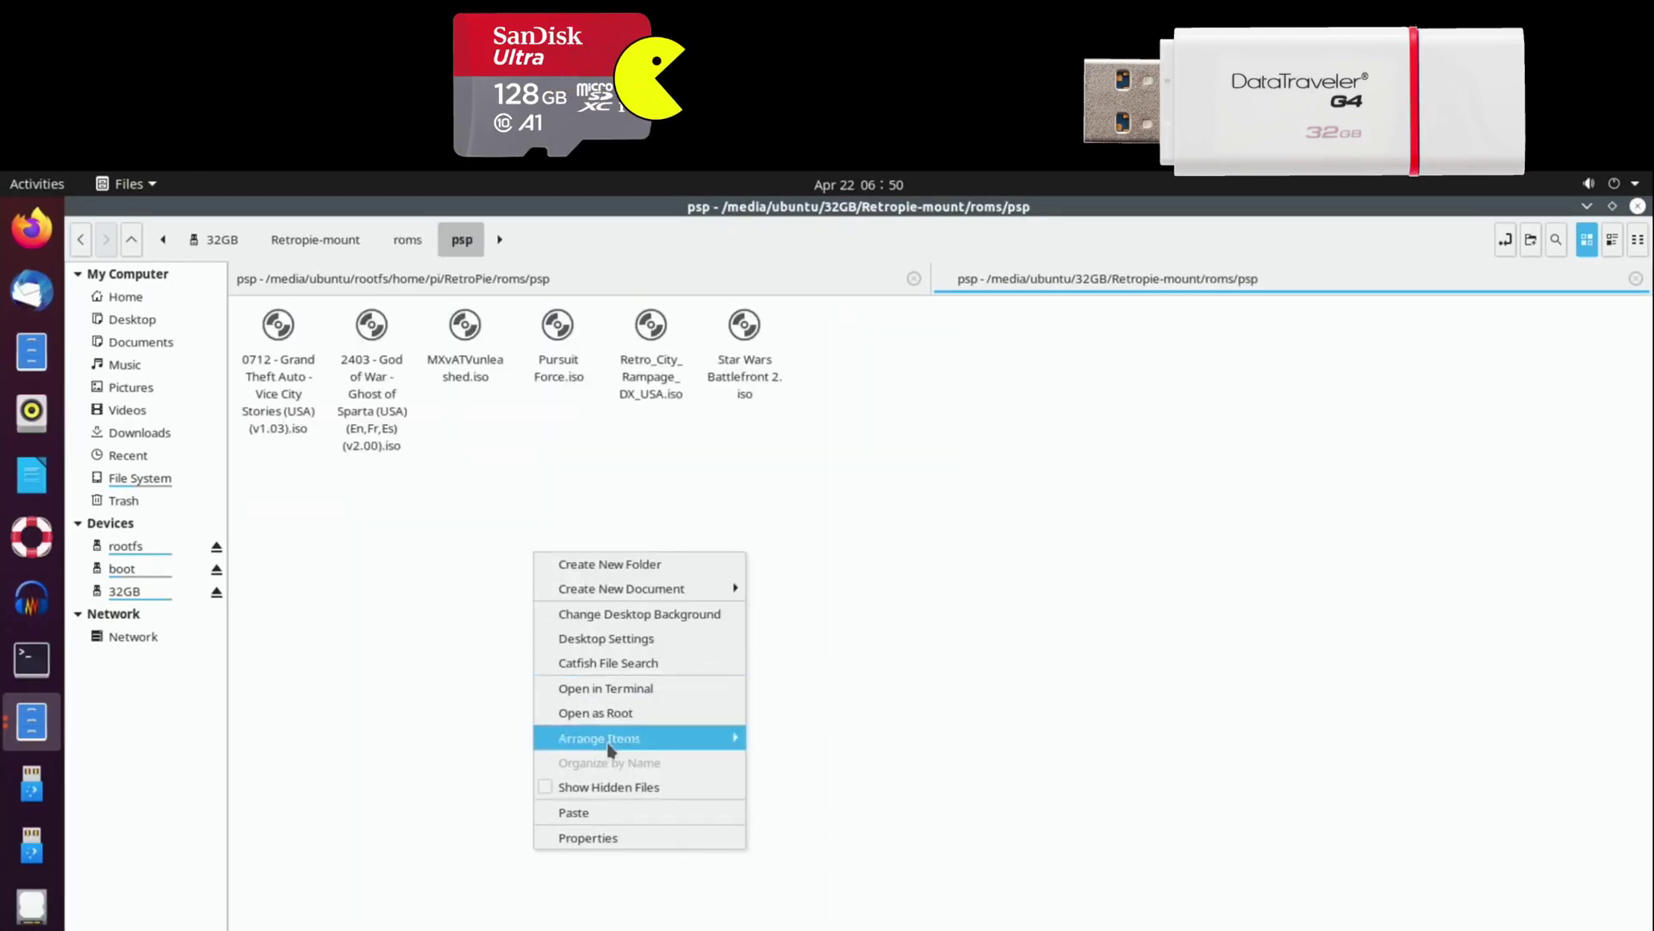
left_click(599, 812)
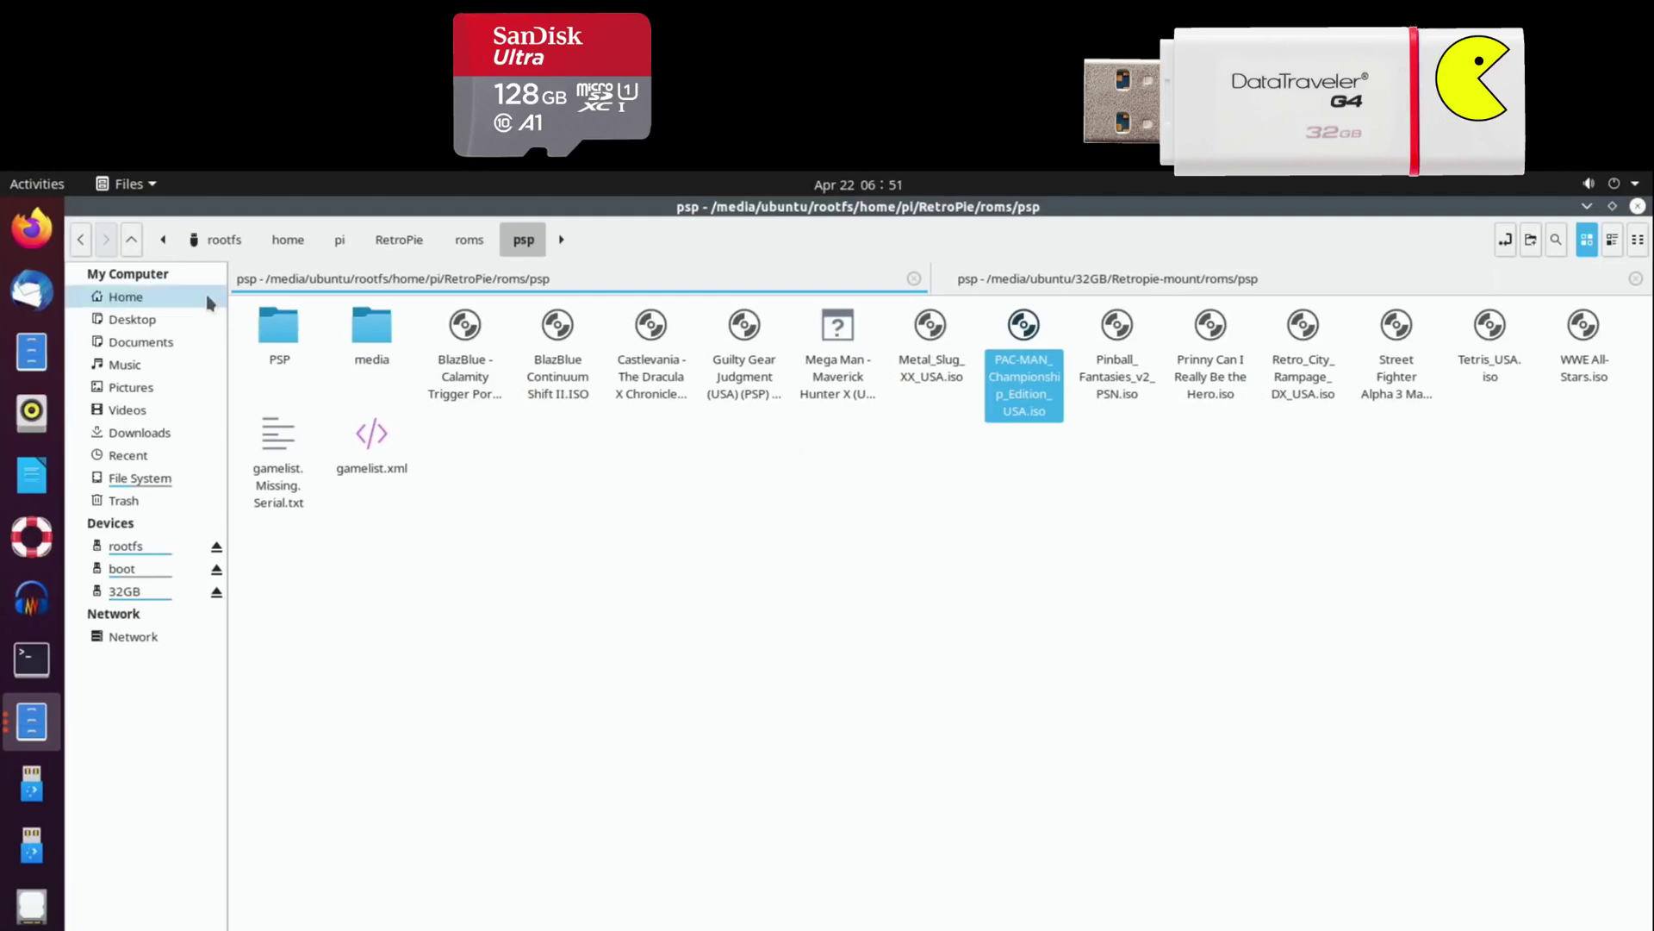
Return to the image's roms folder and check that the gamecube folder is empty
left_click(81, 239)
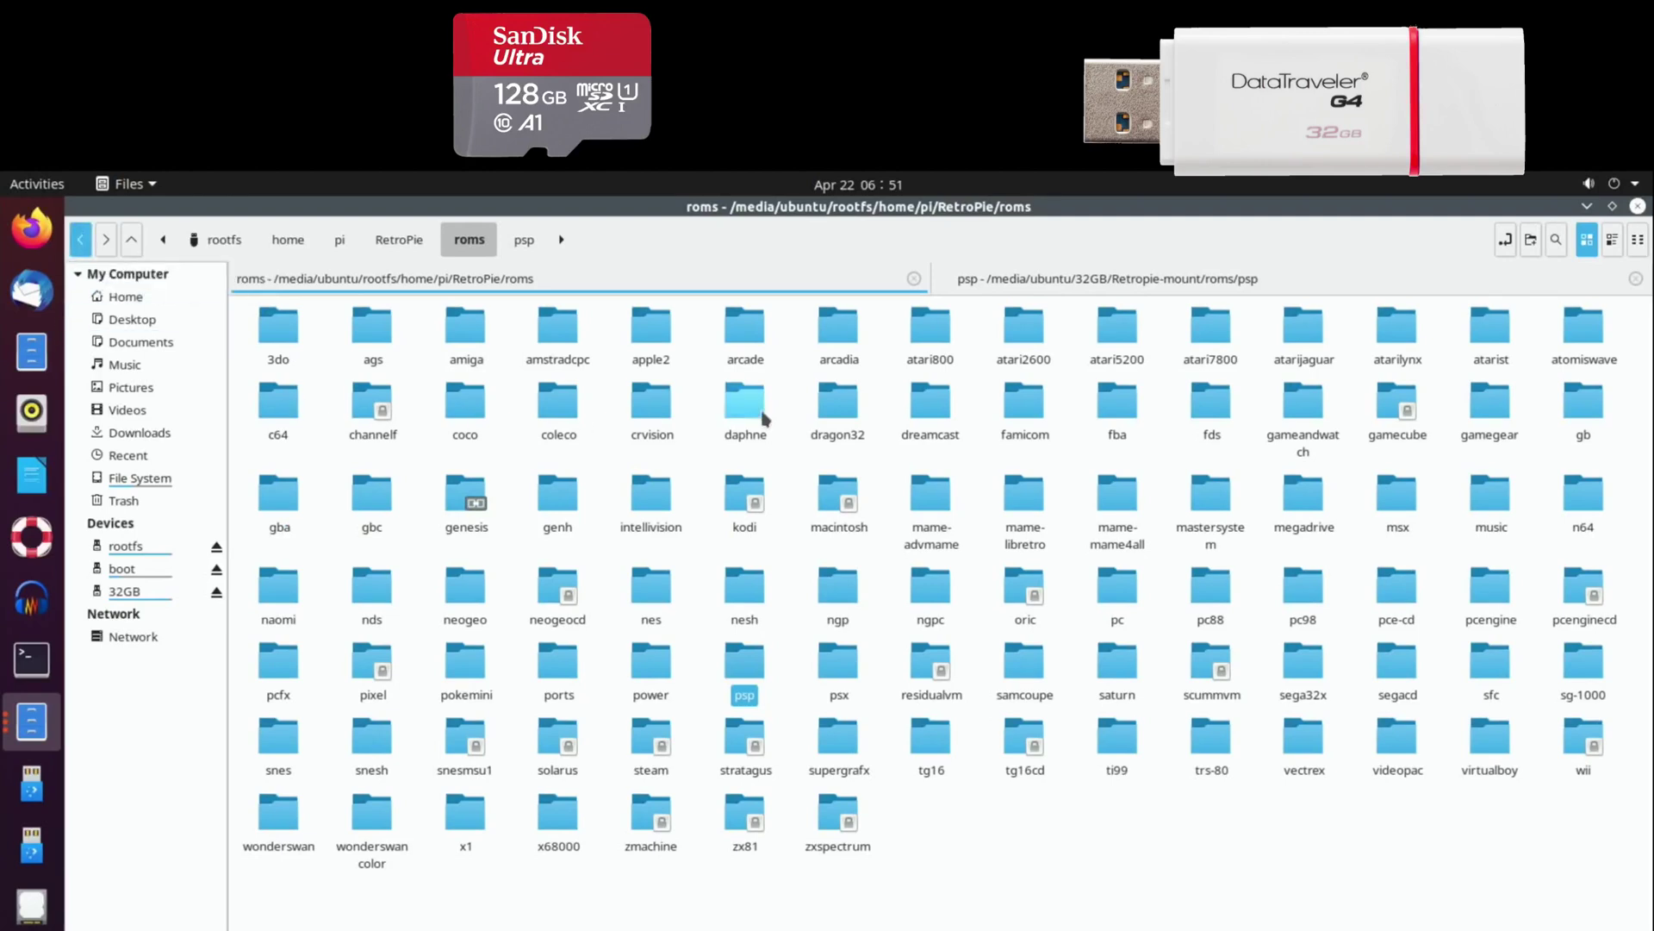
left_click(1390, 423)
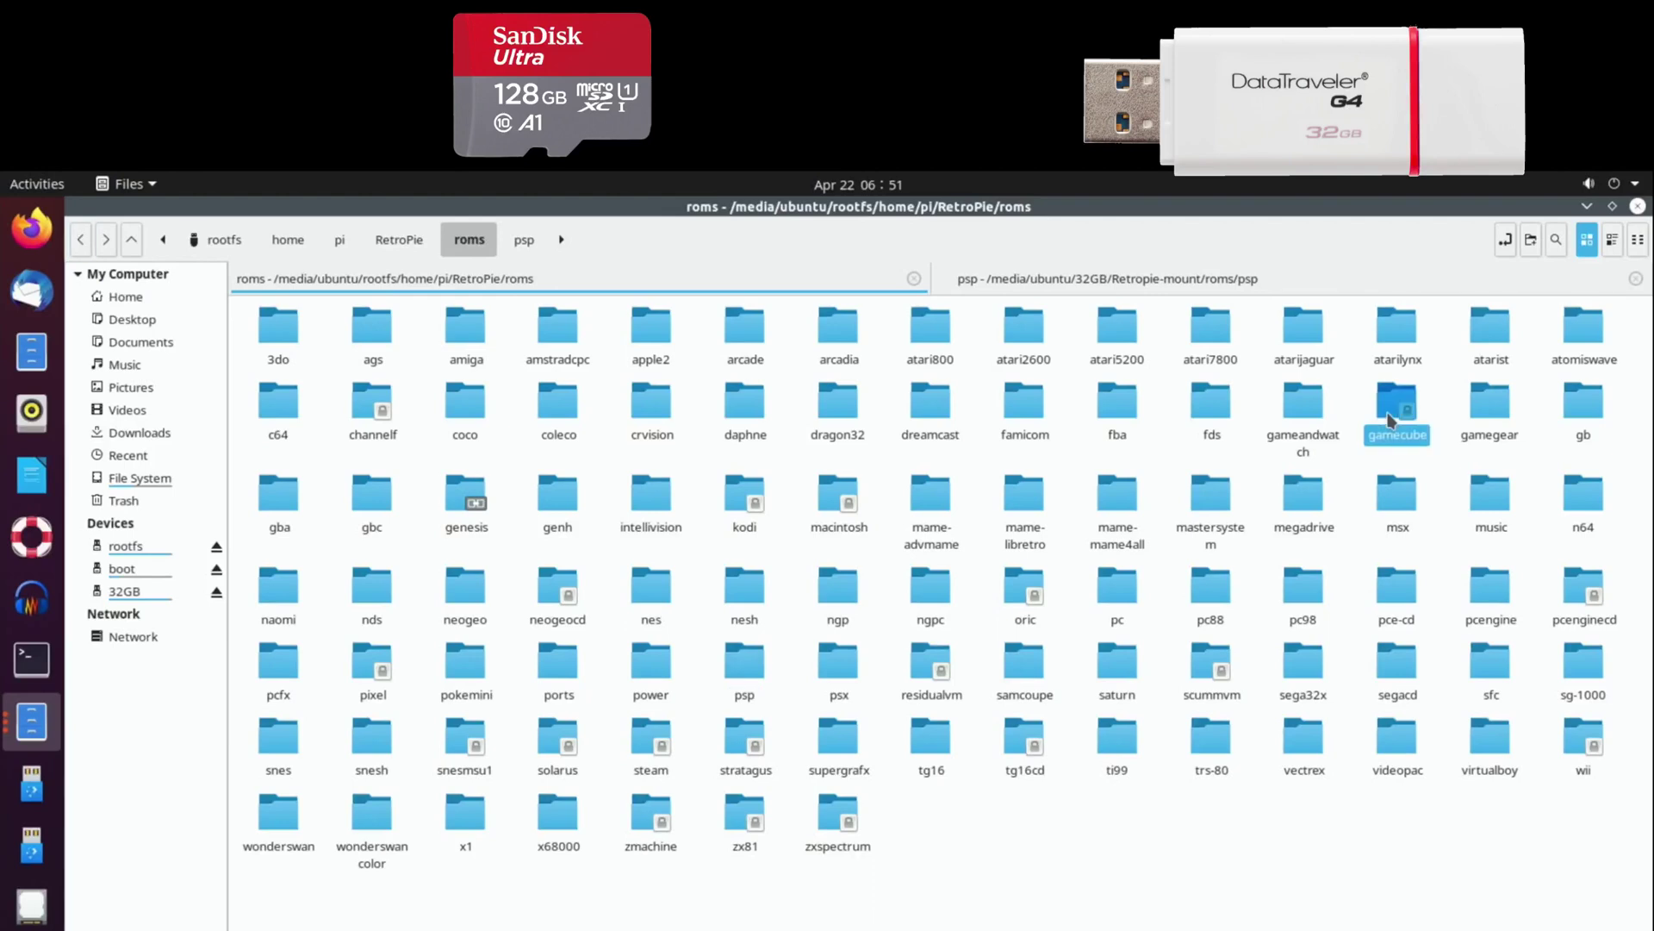
double_click(1389, 421)
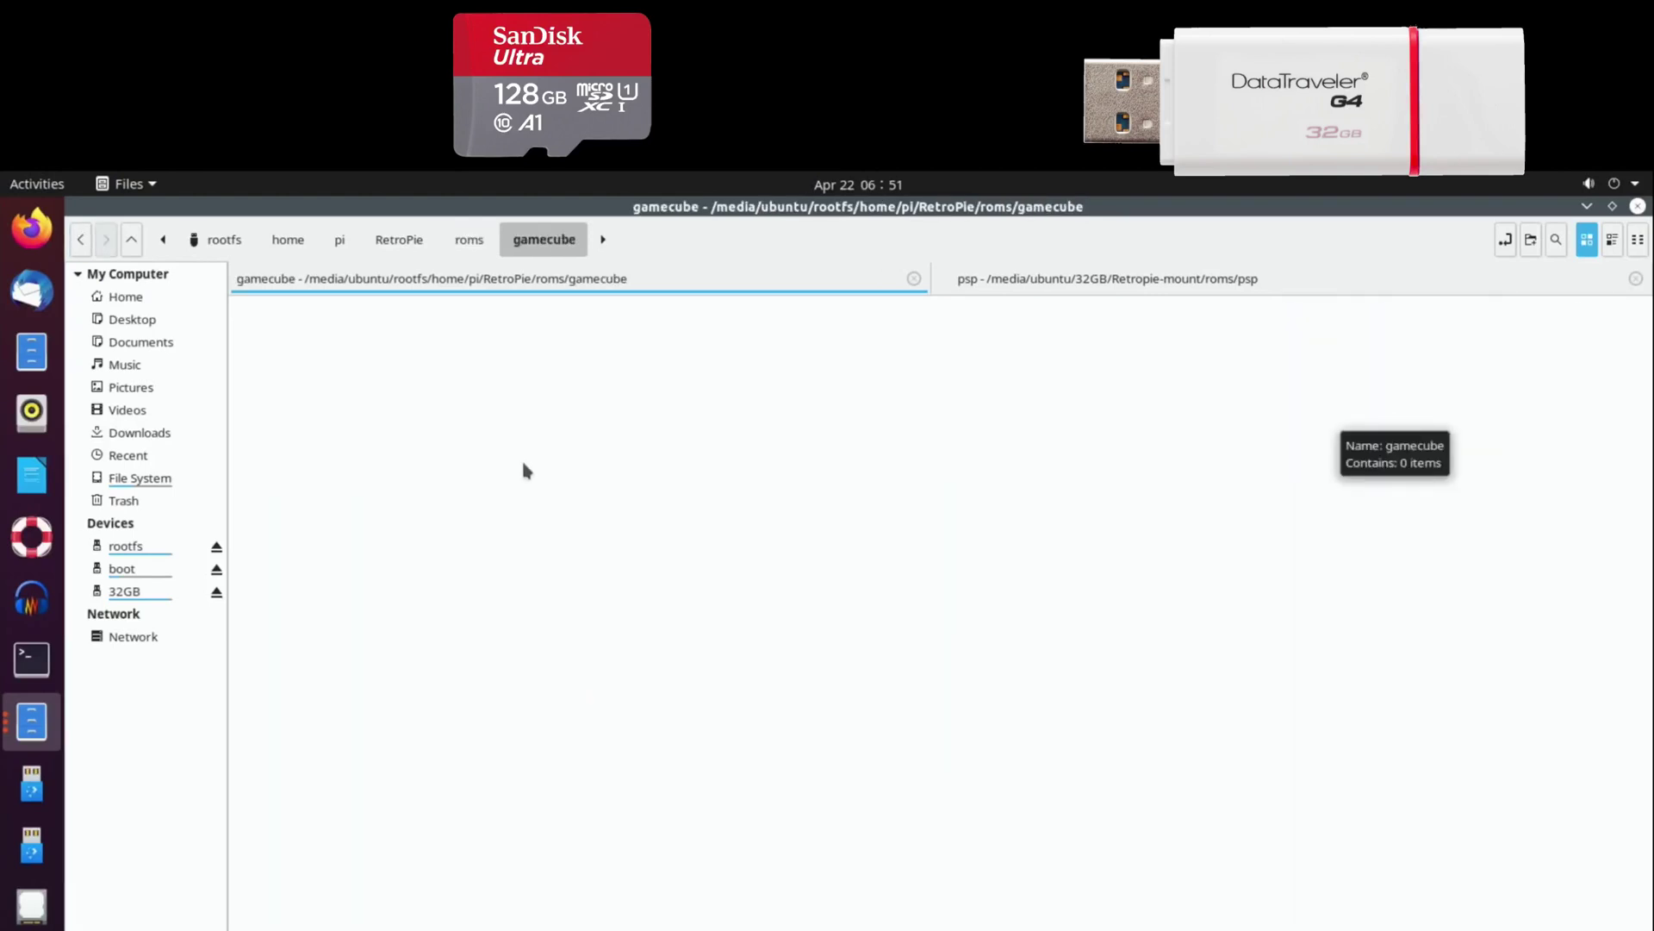
left_click(80, 240)
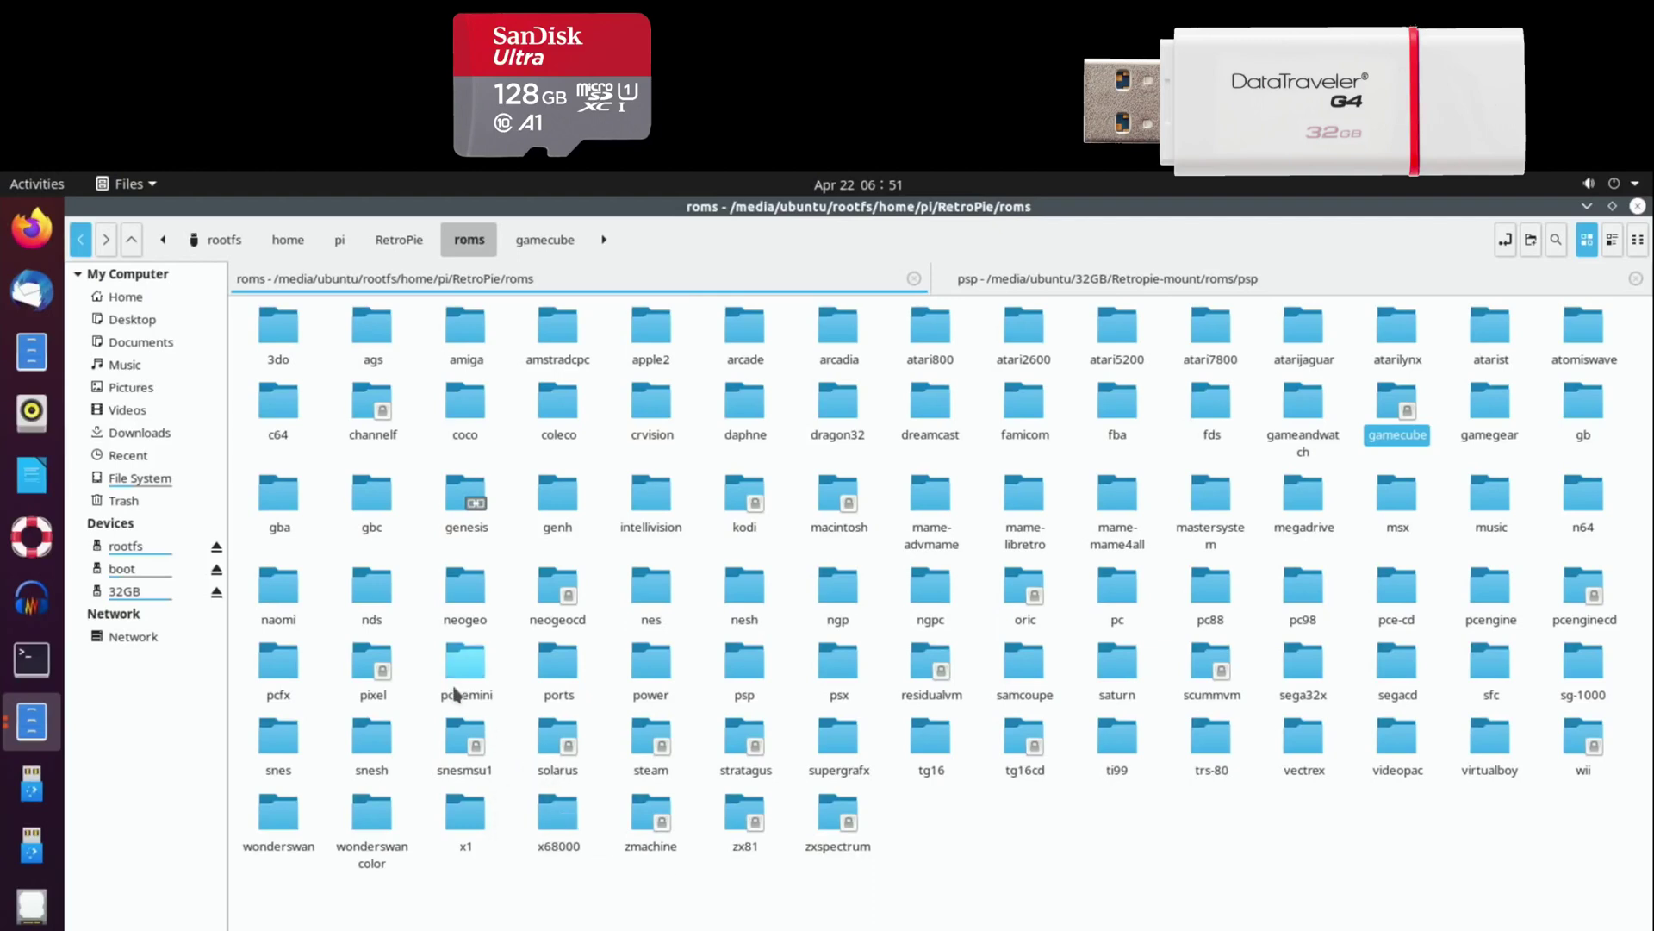
Open the image's psx roms folder and scroll through its game files
left_click(823, 670)
double_click(823, 670)
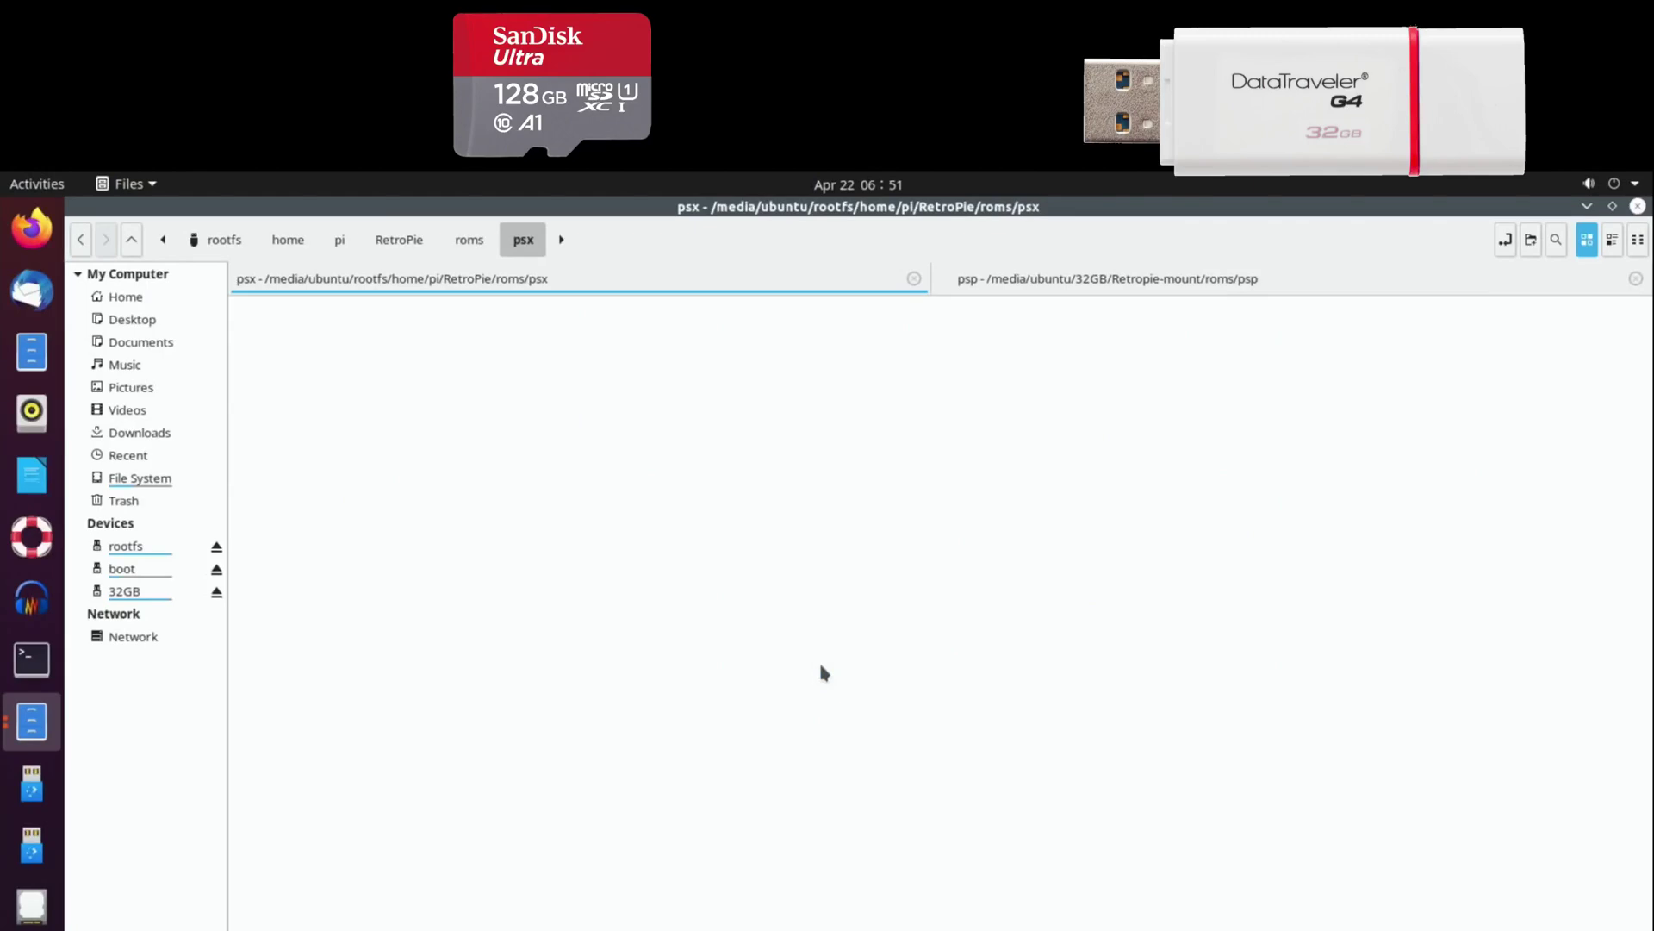
scroll(823, 671, "down", 3)
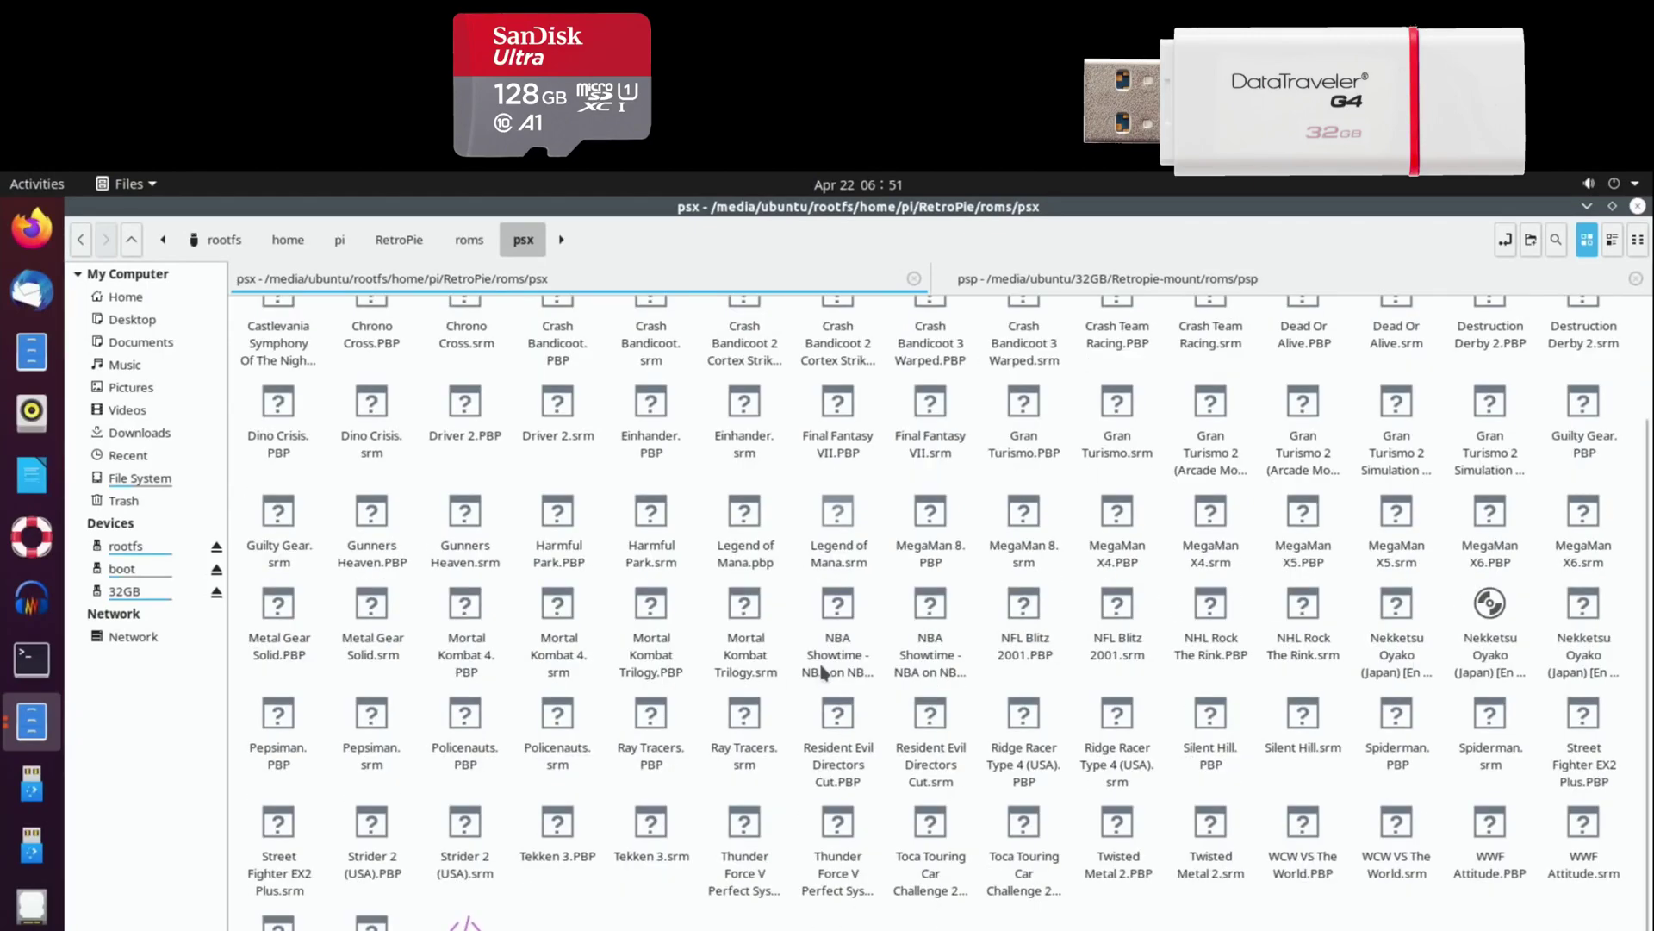
scroll(823, 672, "up", 3)
scroll(823, 671, "down", 3)
scroll(823, 671, "up", 3)
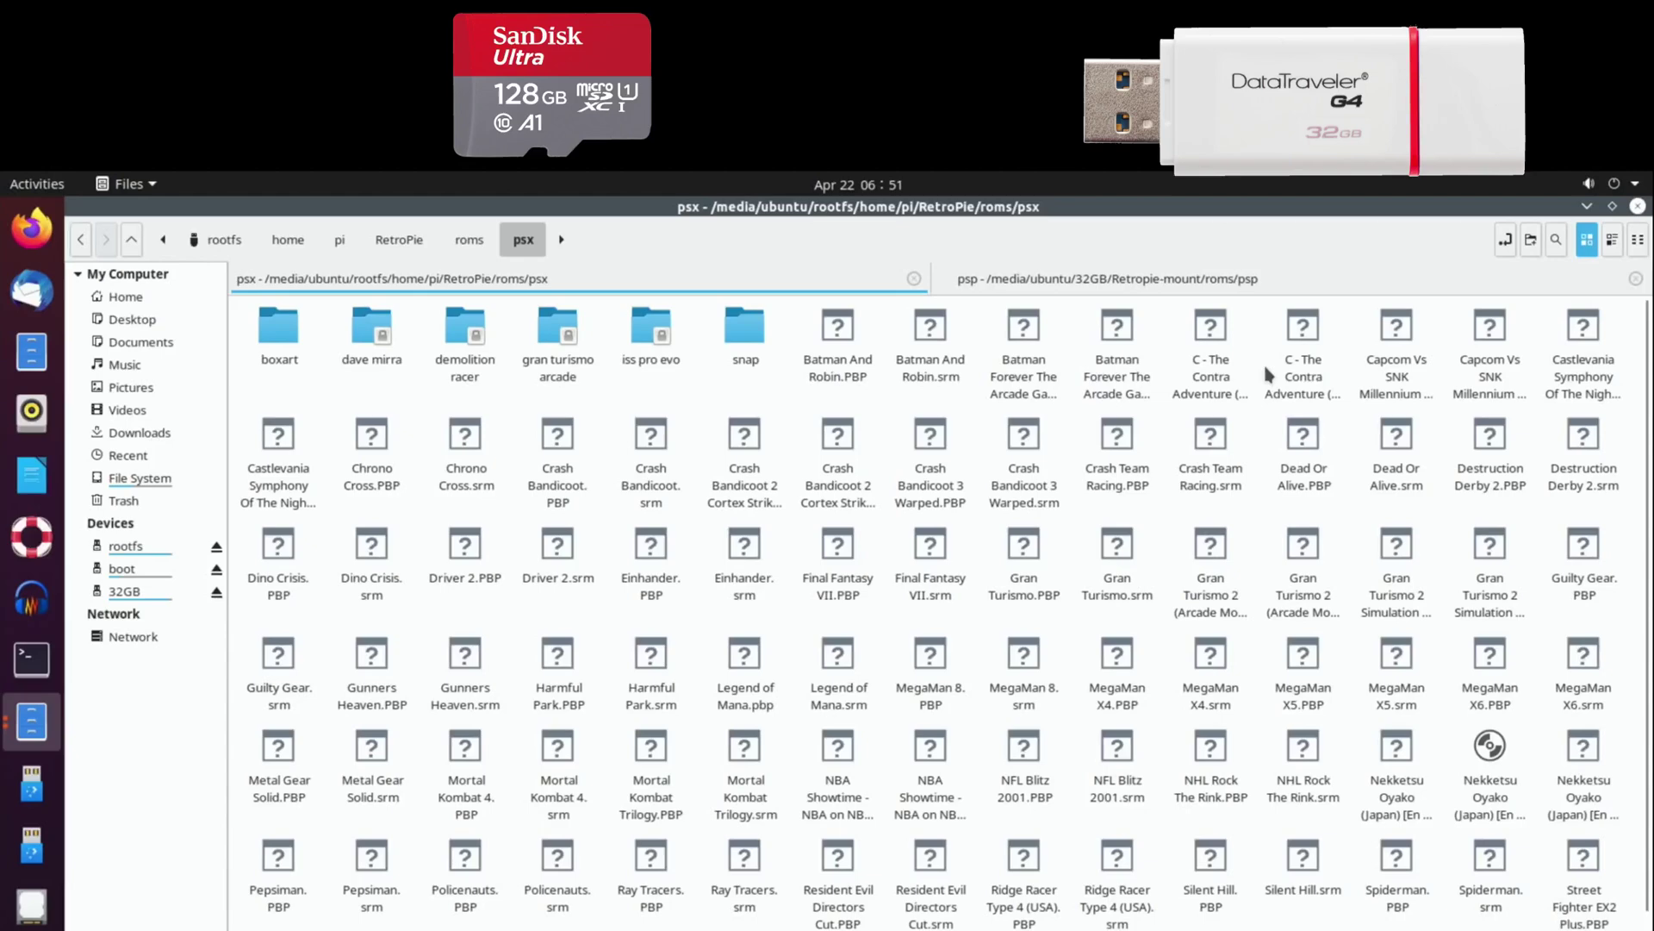
scroll(1391, 728, "down", 3)
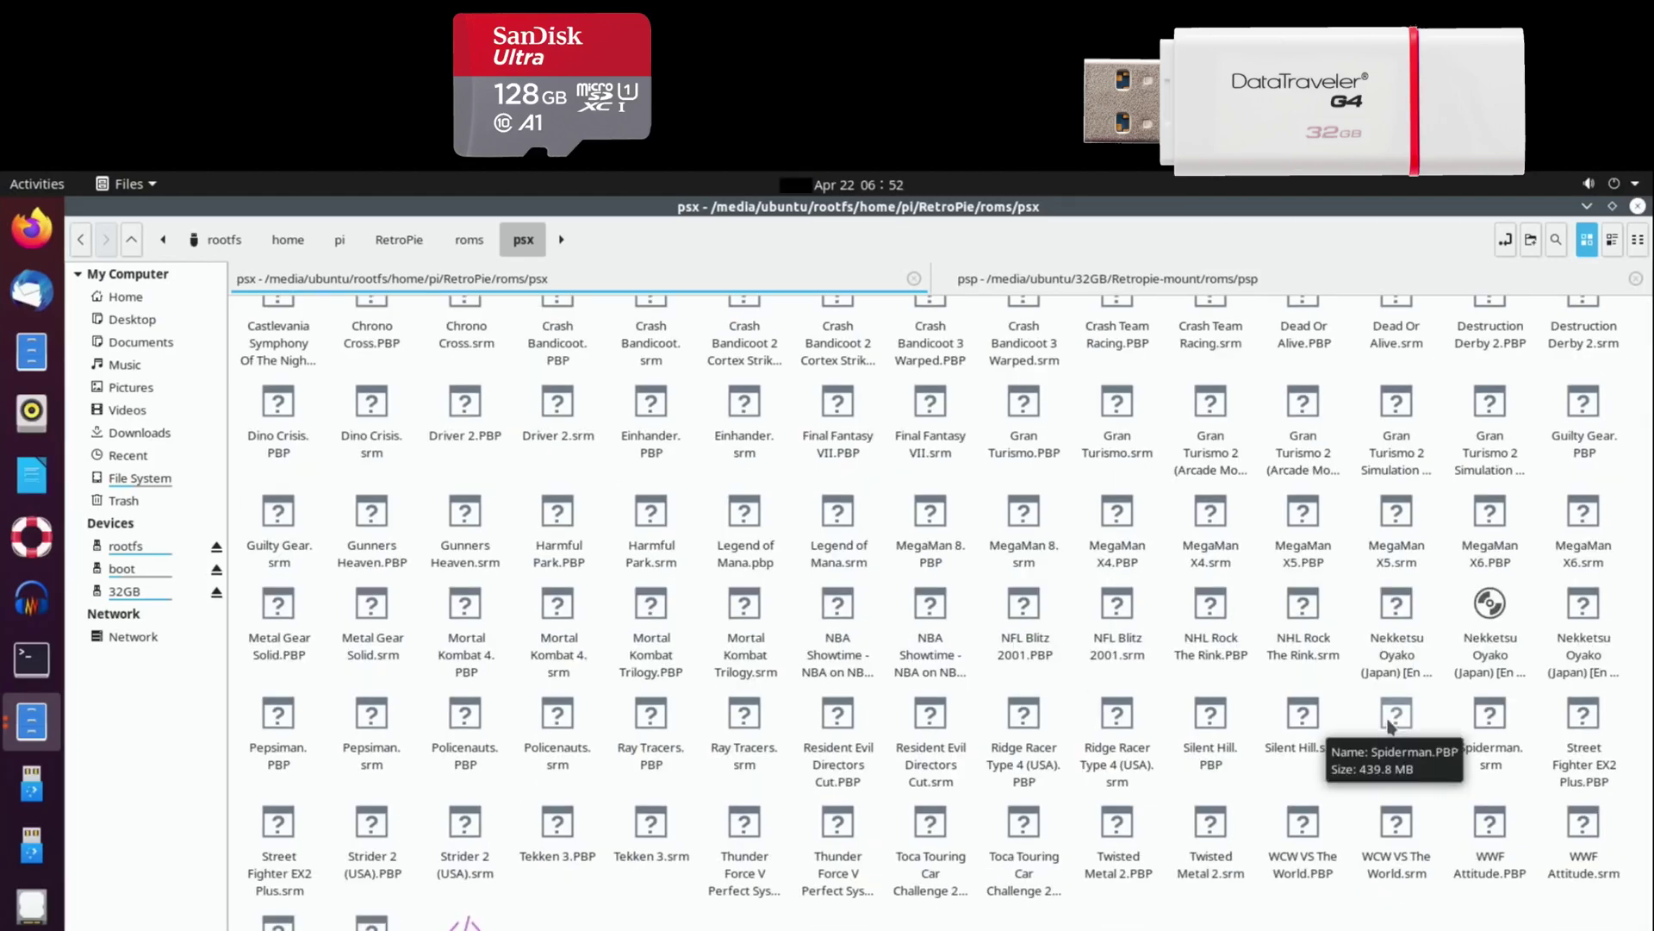
Select Spiderman.PBP and Spiderman.srm together and copy them
left_click(1389, 726)
left_click(1490, 718, "ctrl")
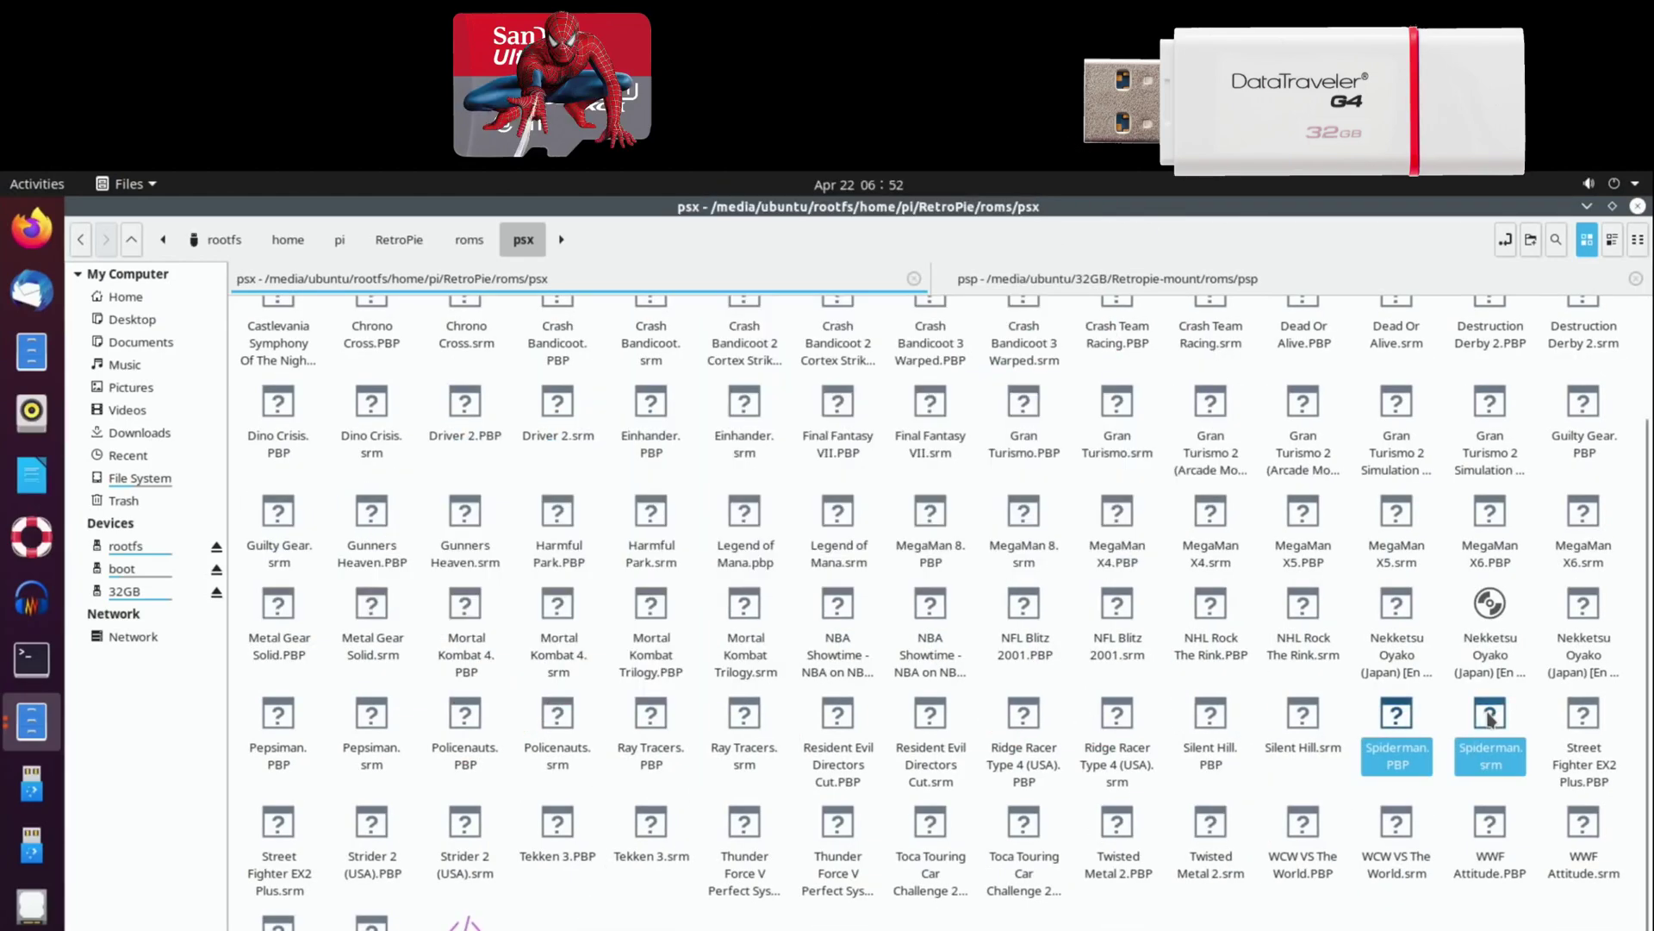
right_click(1489, 718)
left_click(1512, 810)
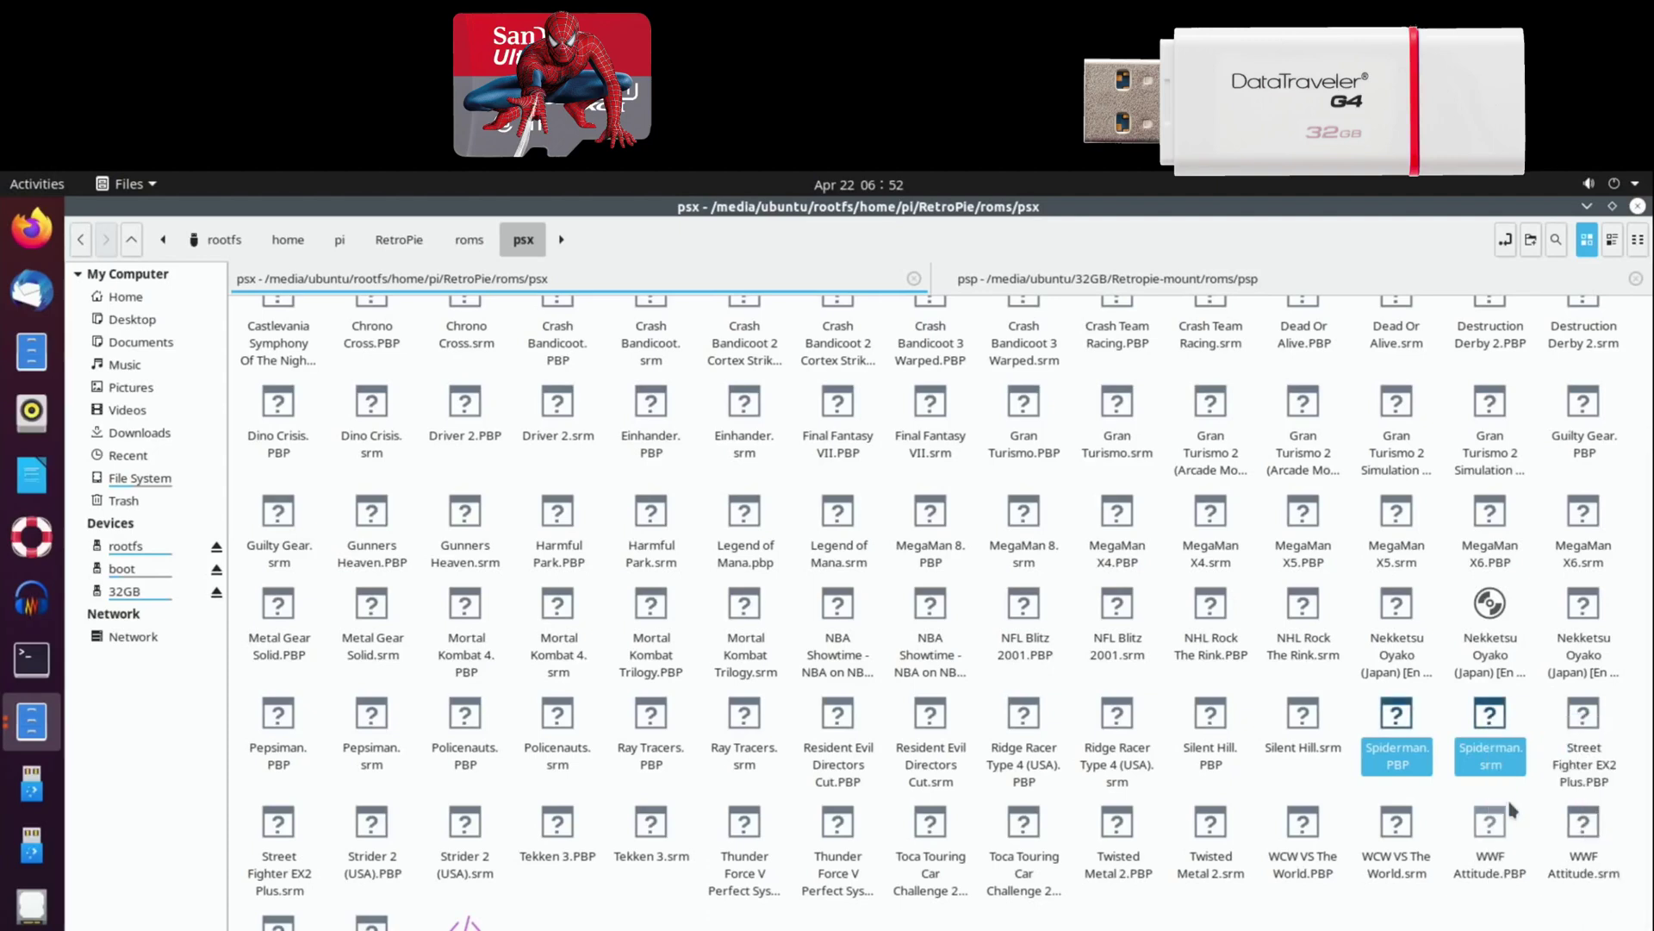
Paste Spiderman.PBP and Spiderman.srm into the stick's roms/psx folder, then return to the image's psx tab
left_click(1005, 287)
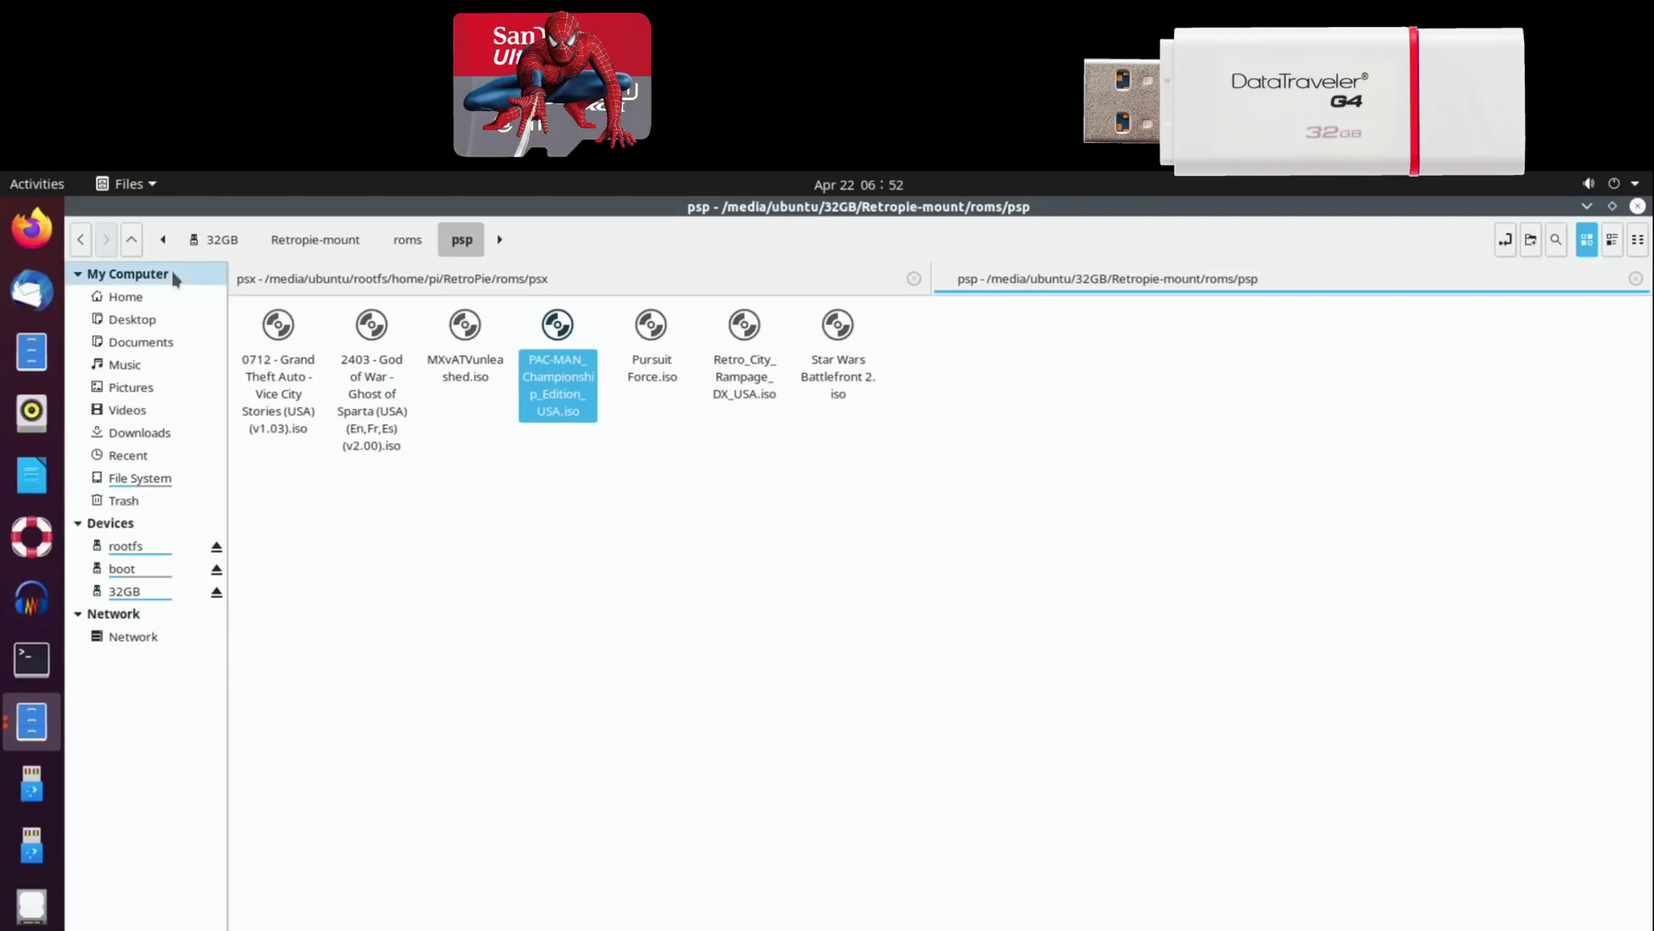
left_click(82, 241)
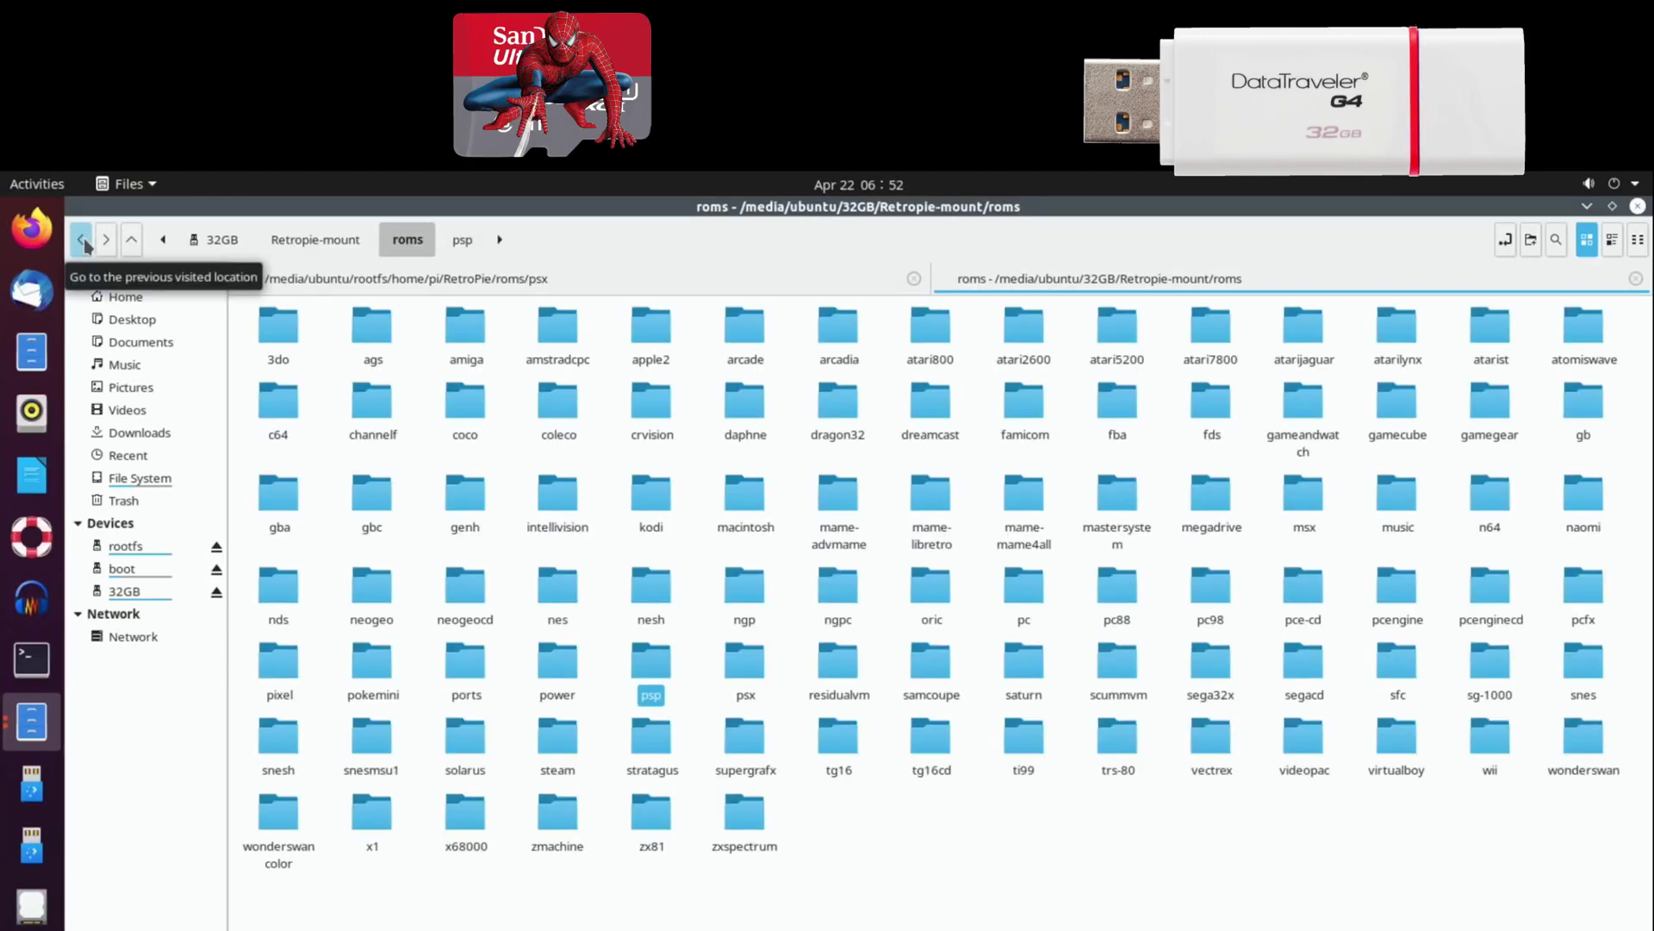
double_click(738, 661)
right_click(537, 466)
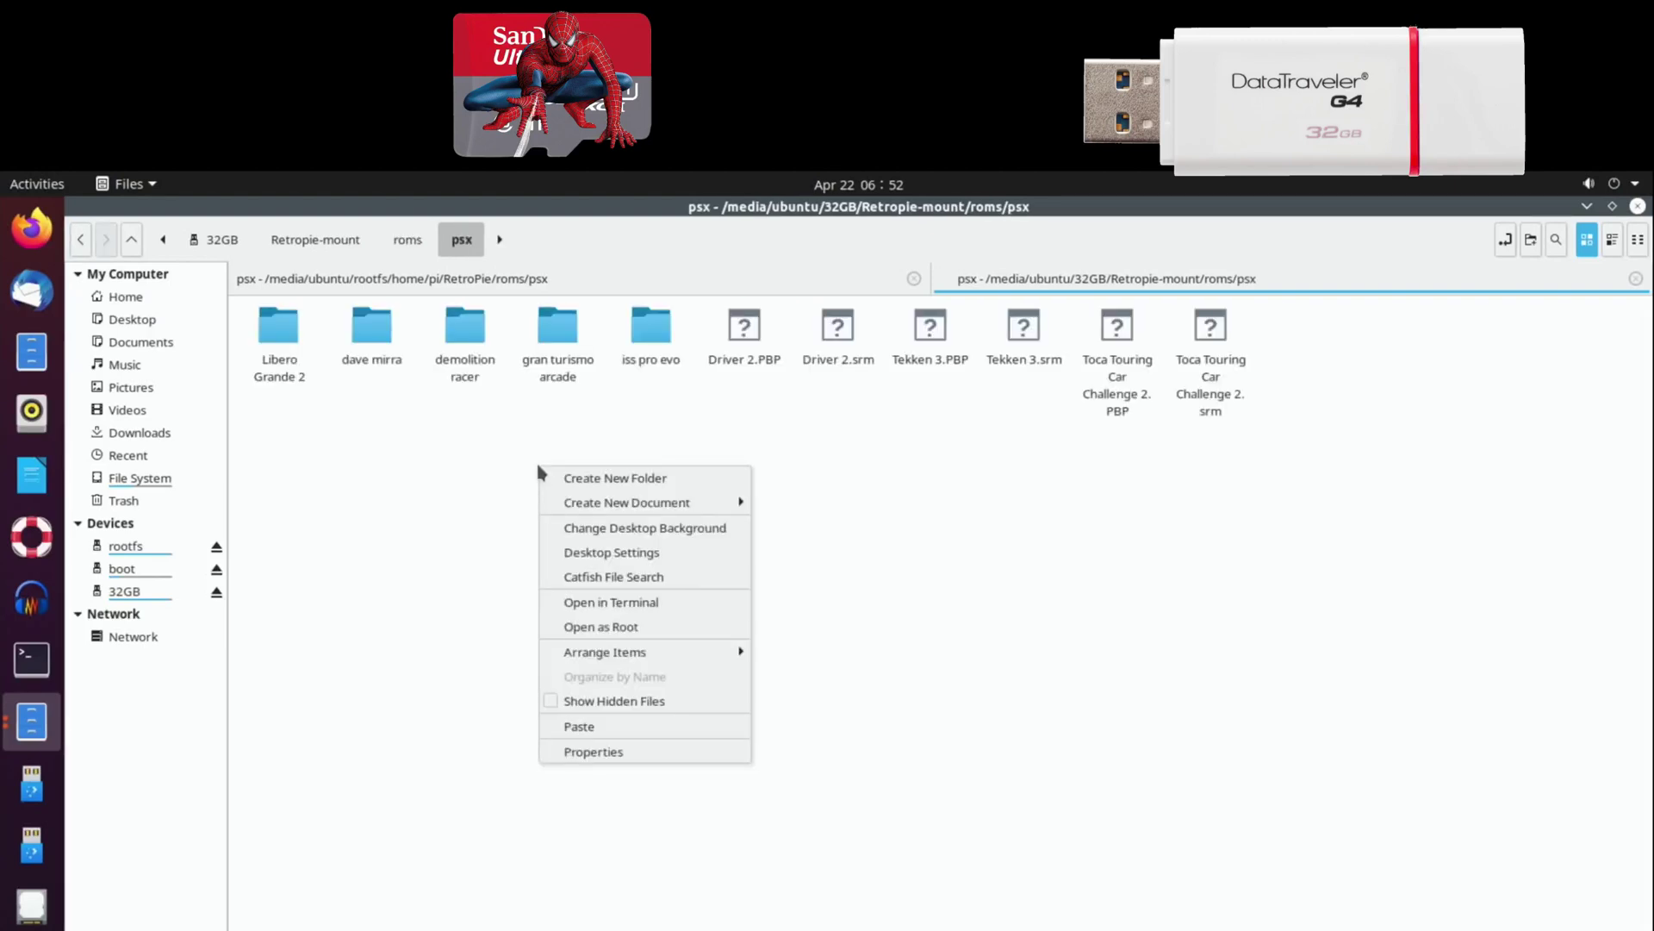
left_click(589, 726)
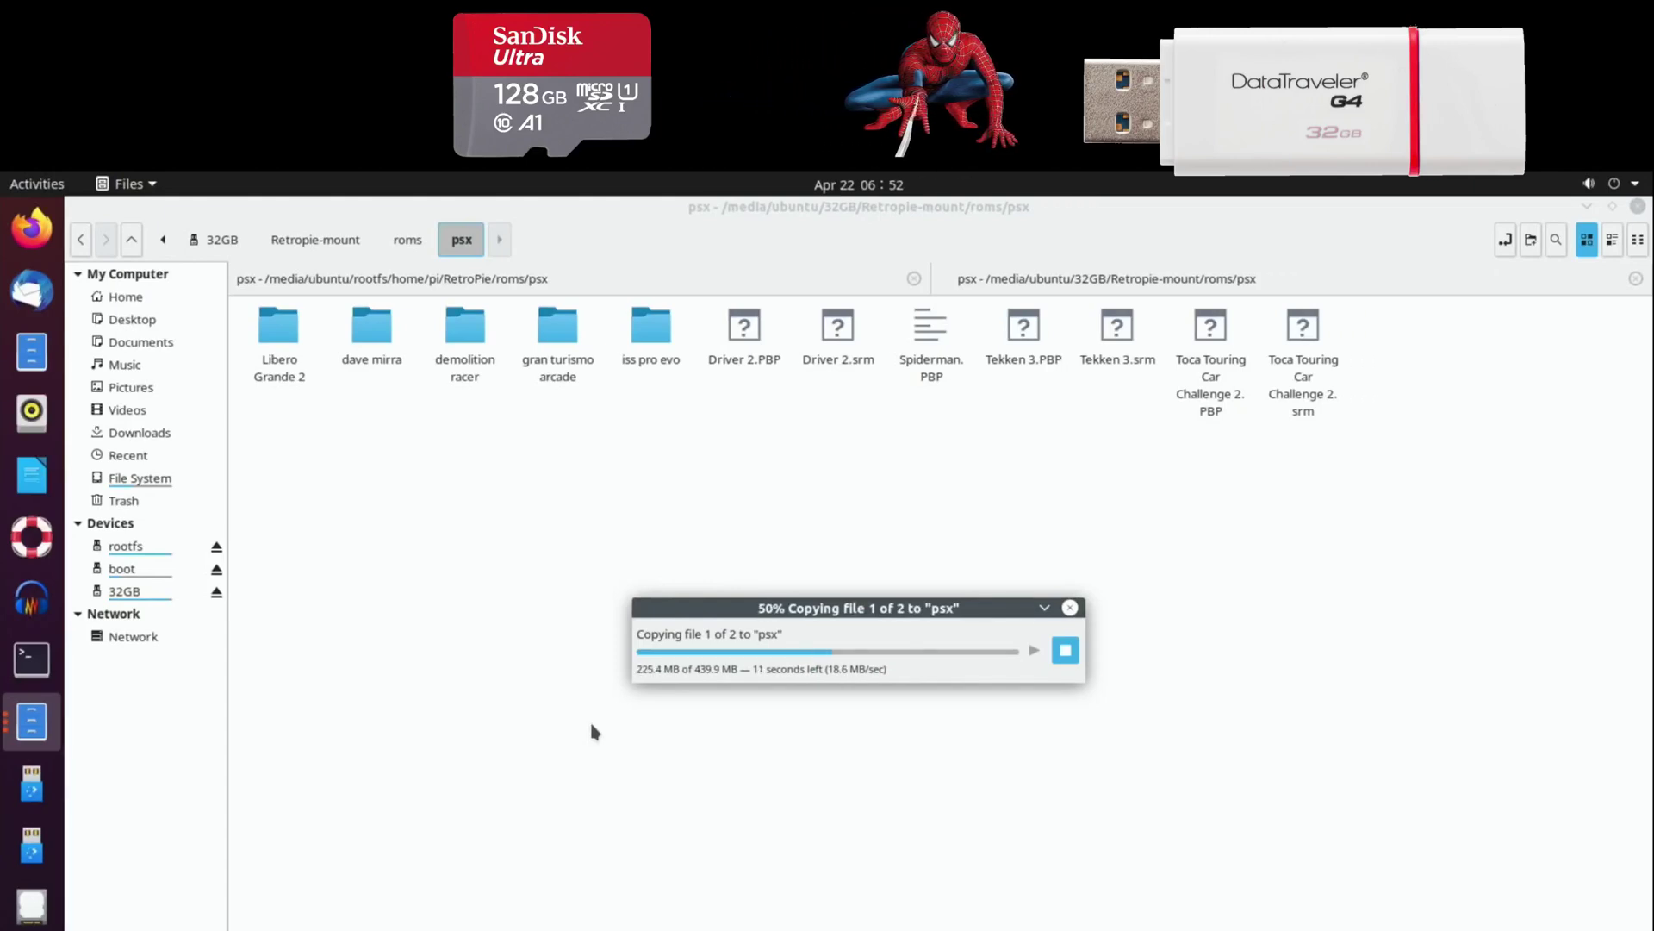
left_click(519, 283)
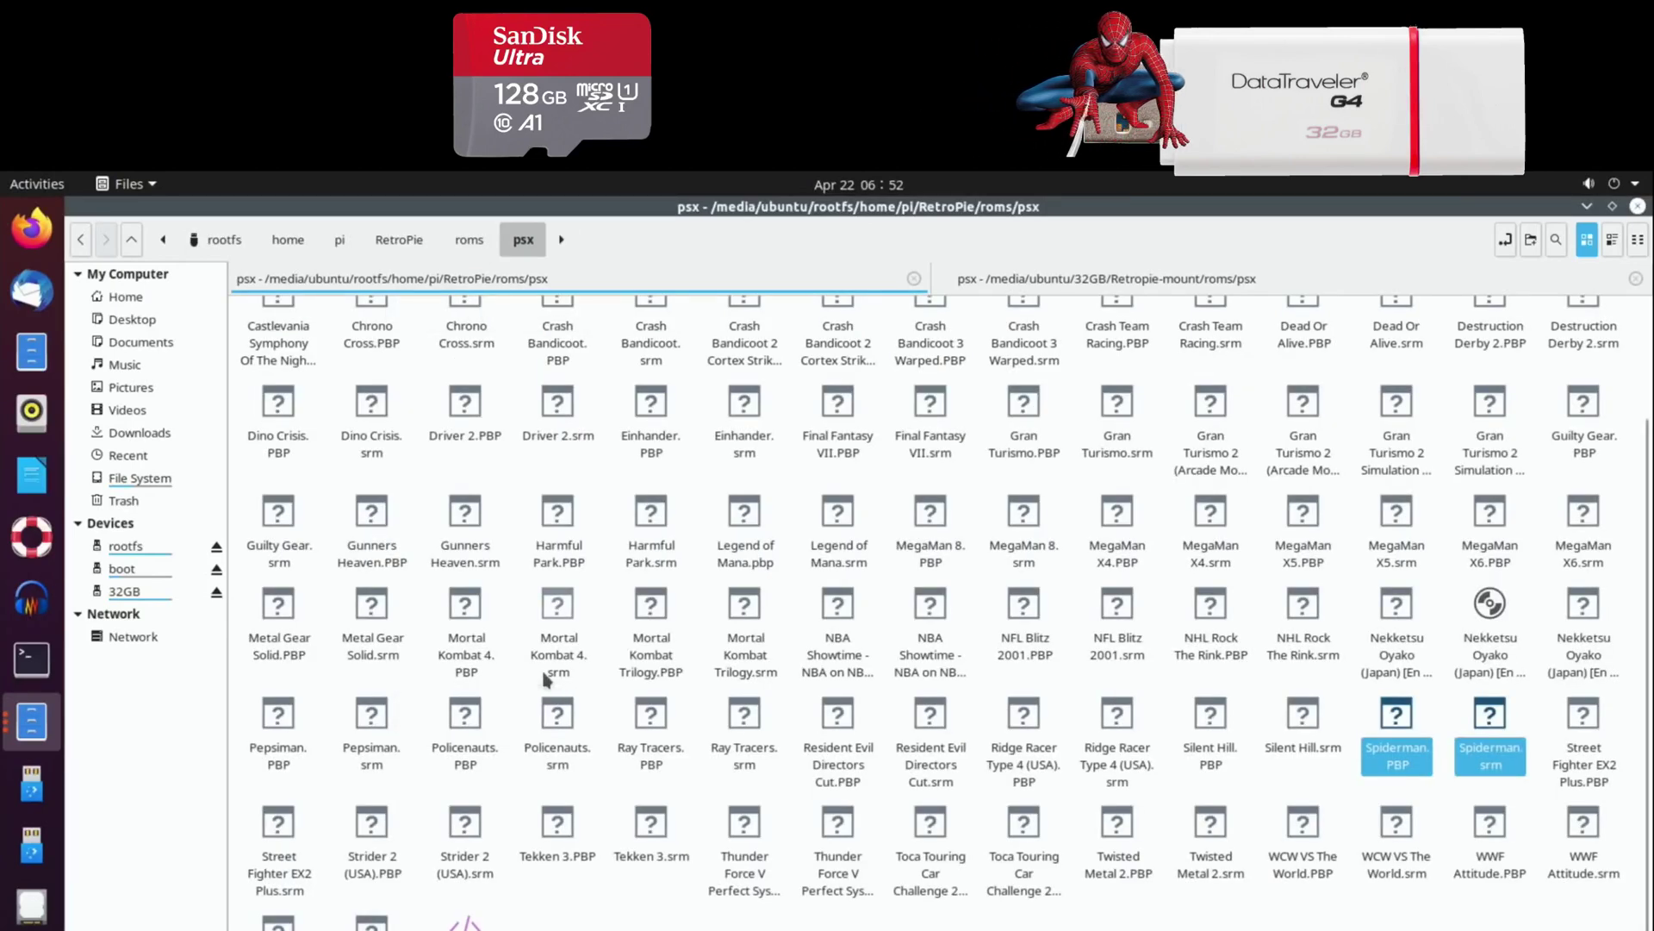
scroll(549, 668, "up", 3)
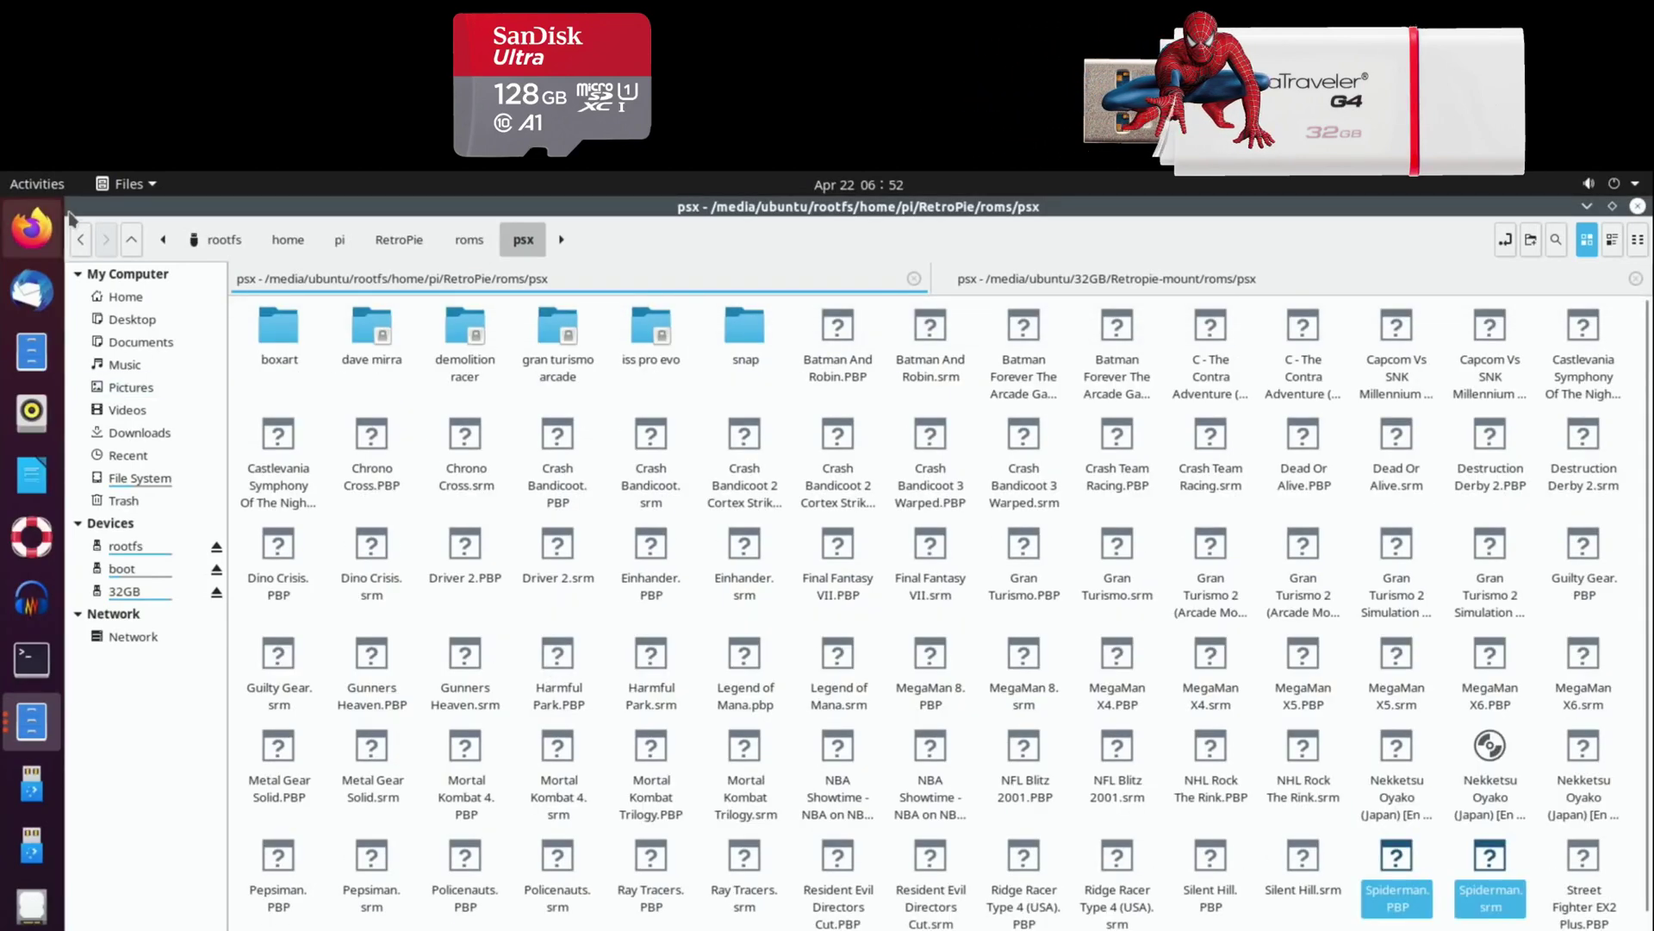
Go back to the roms folder, minimize Files and search applications for 'disk'
left_click(79, 246)
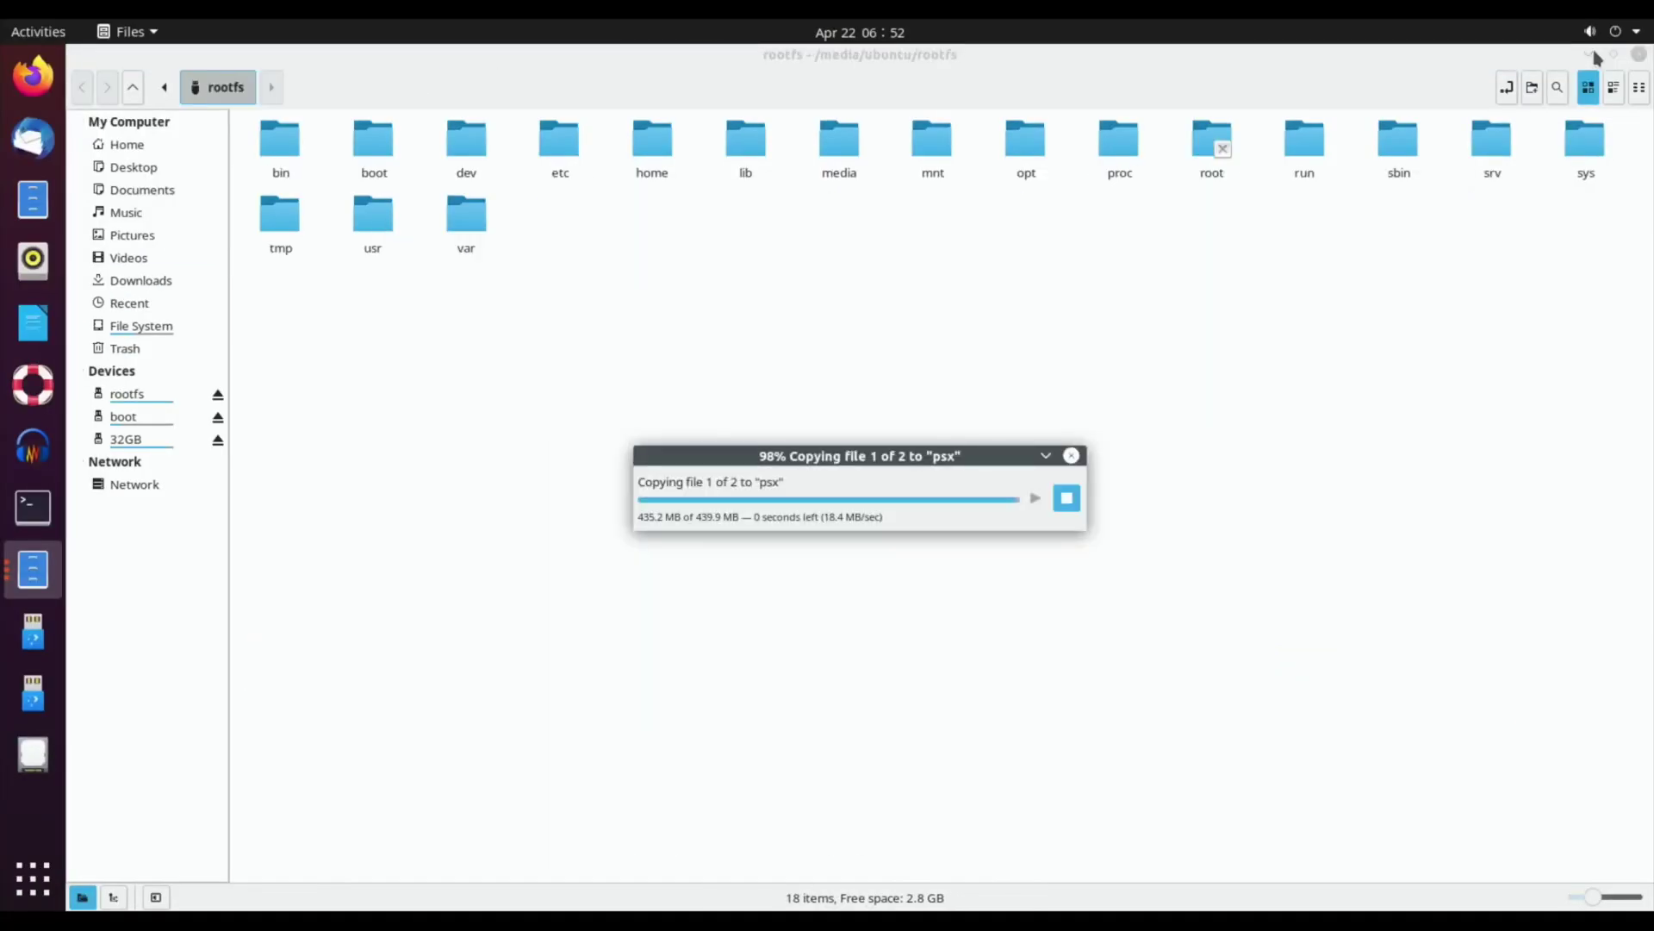
left_click(1590, 55)
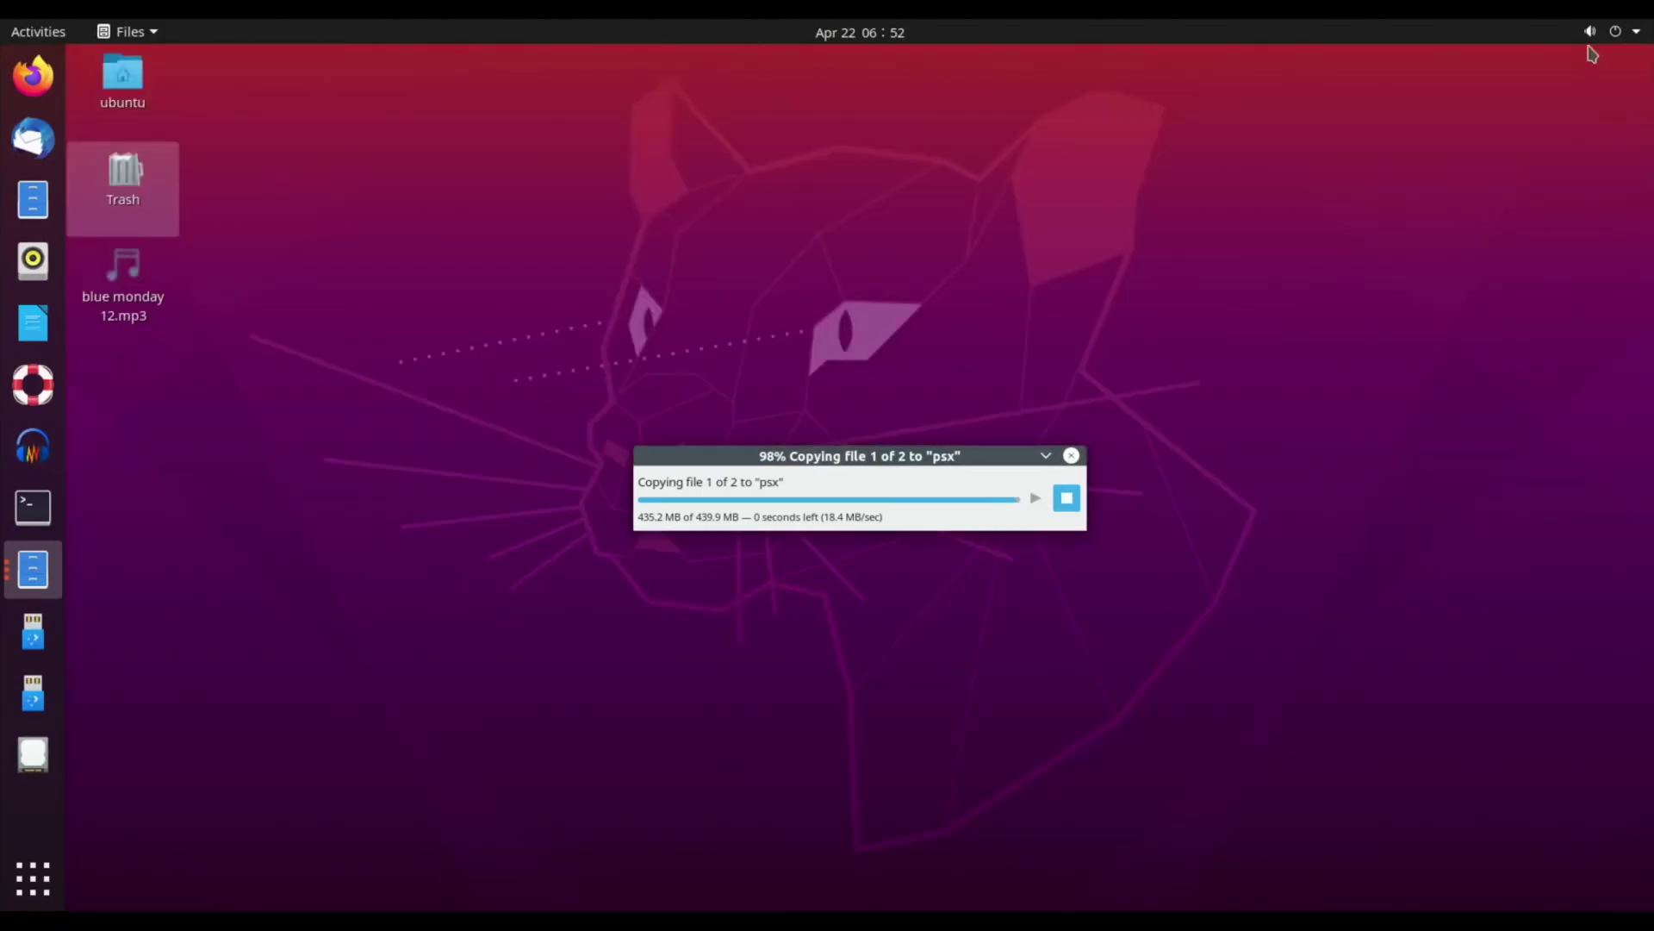
left_click(38, 862)
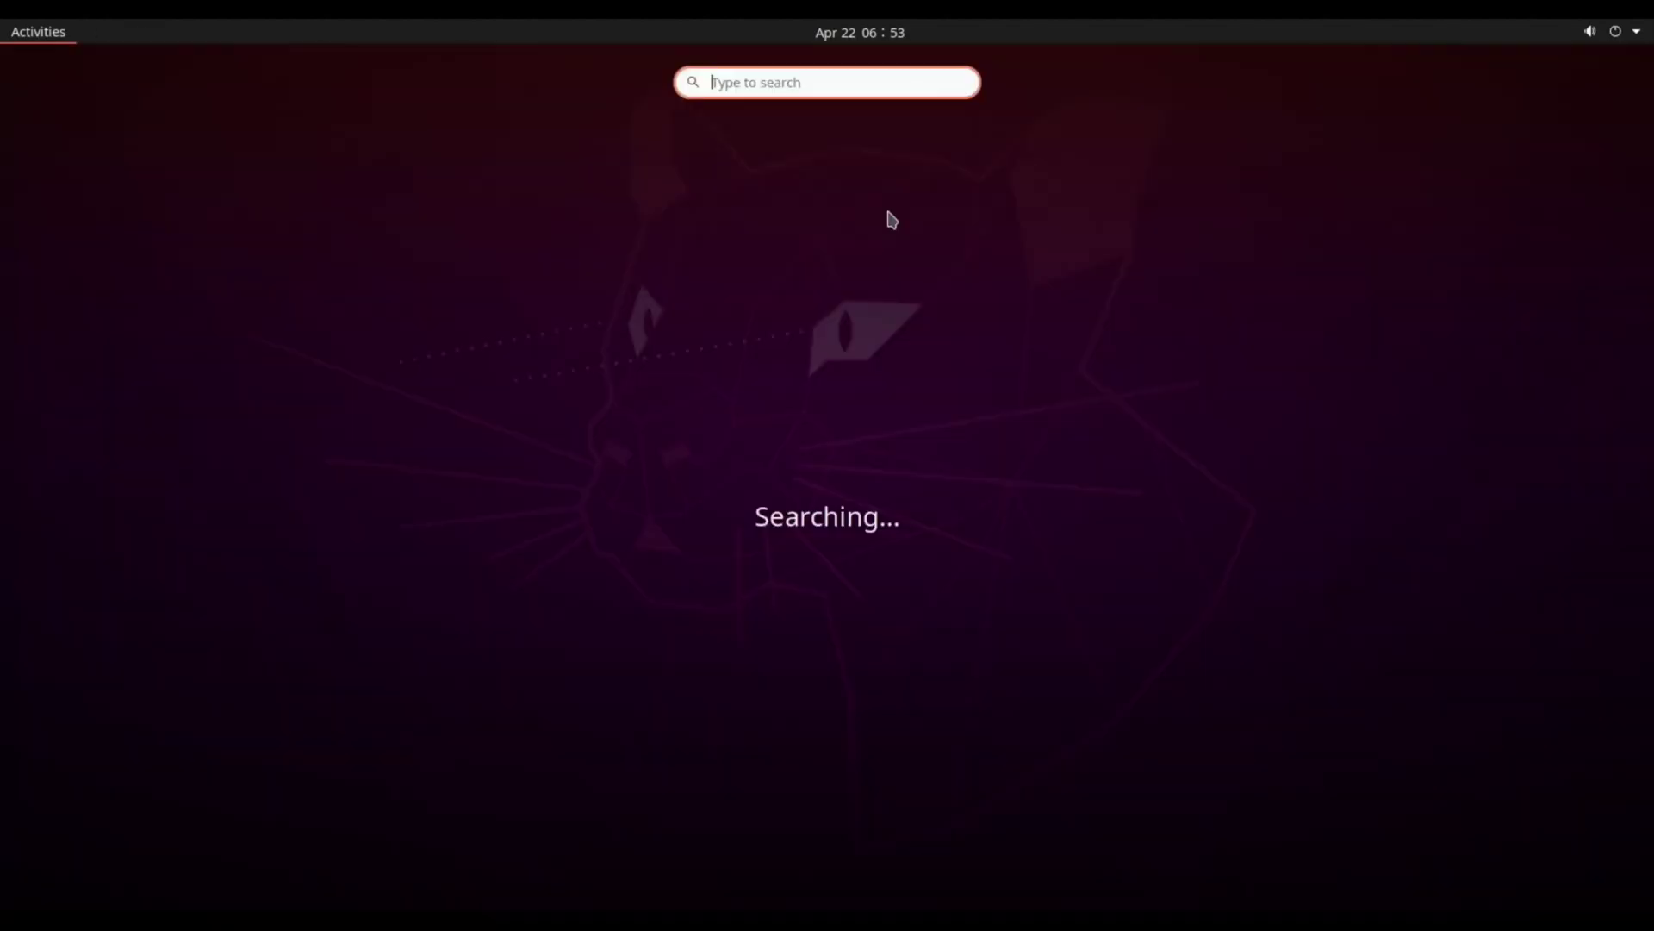
type("disk")
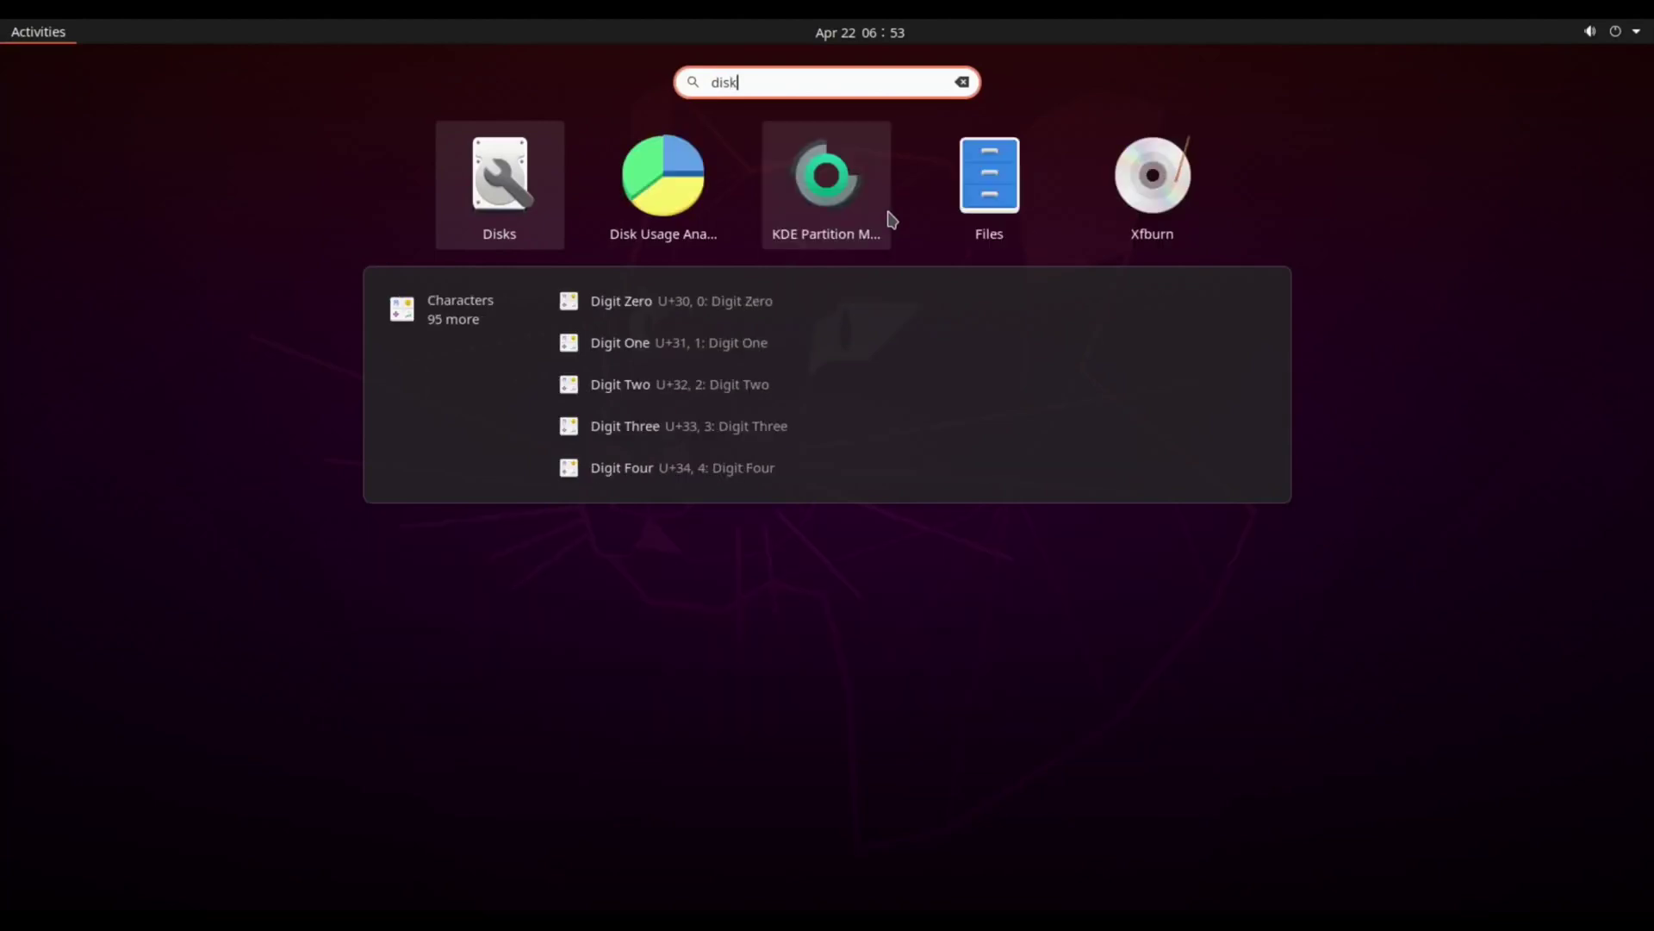
Launch Disks and select the 128 GB drive's rootfs partition to see its mount point
left_click(514, 198)
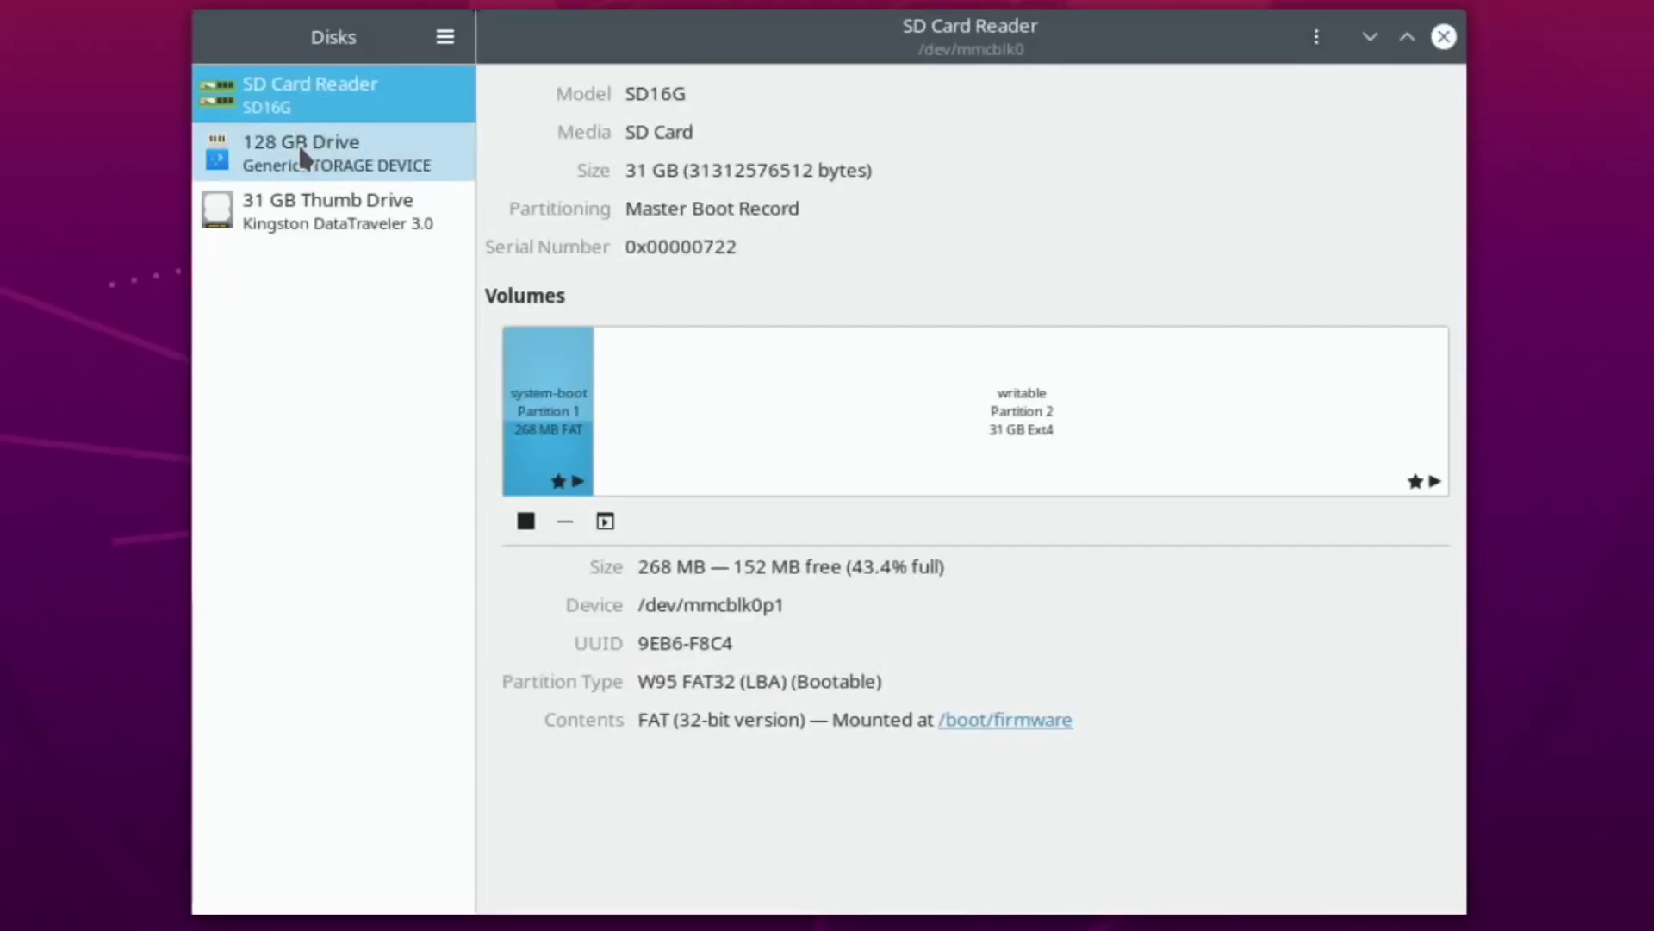
left_click(302, 156)
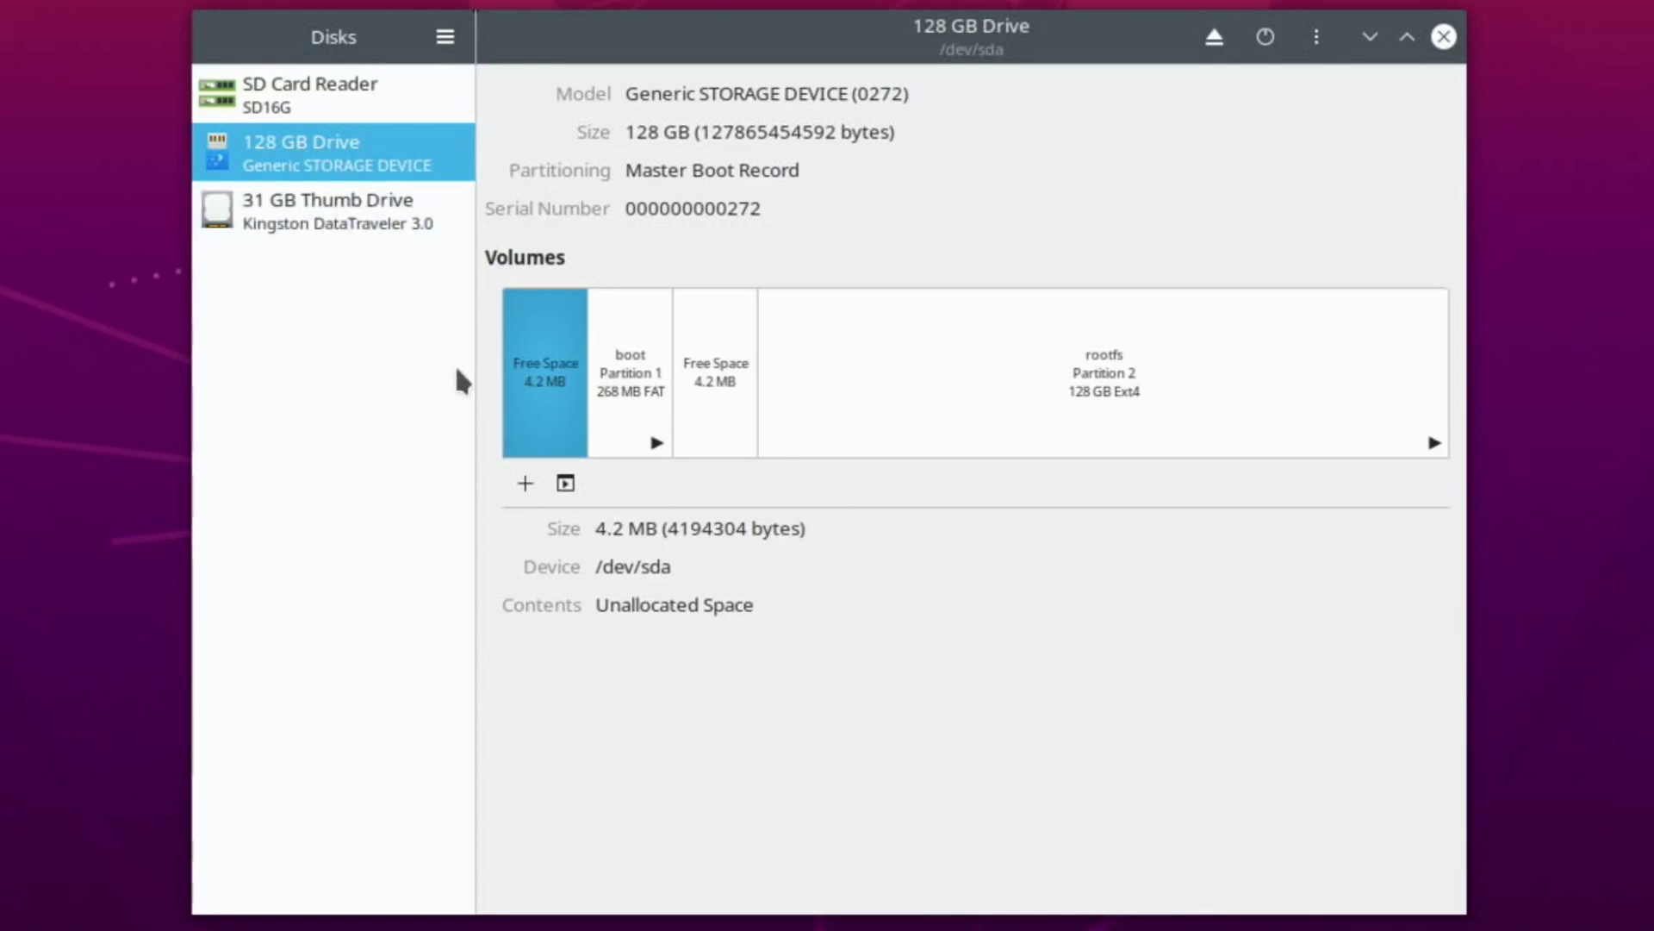
left_click(928, 424)
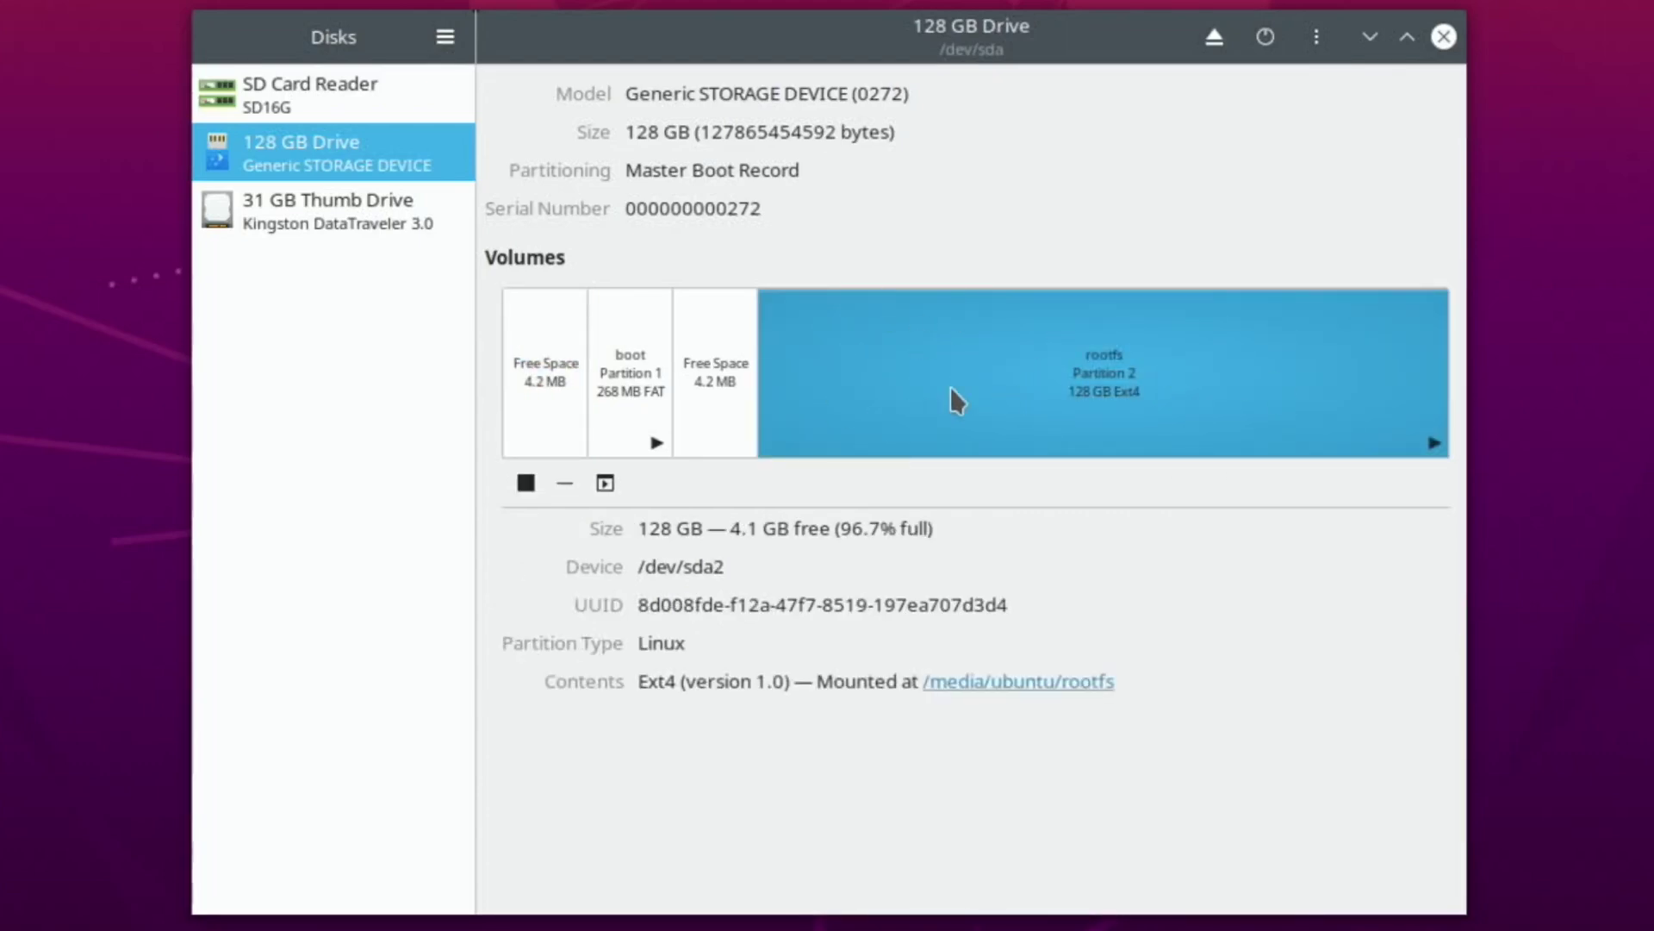
Open /media/ubuntu/rootfs in Files, check the stick's psx folder, then open its psp folder
left_click(982, 682)
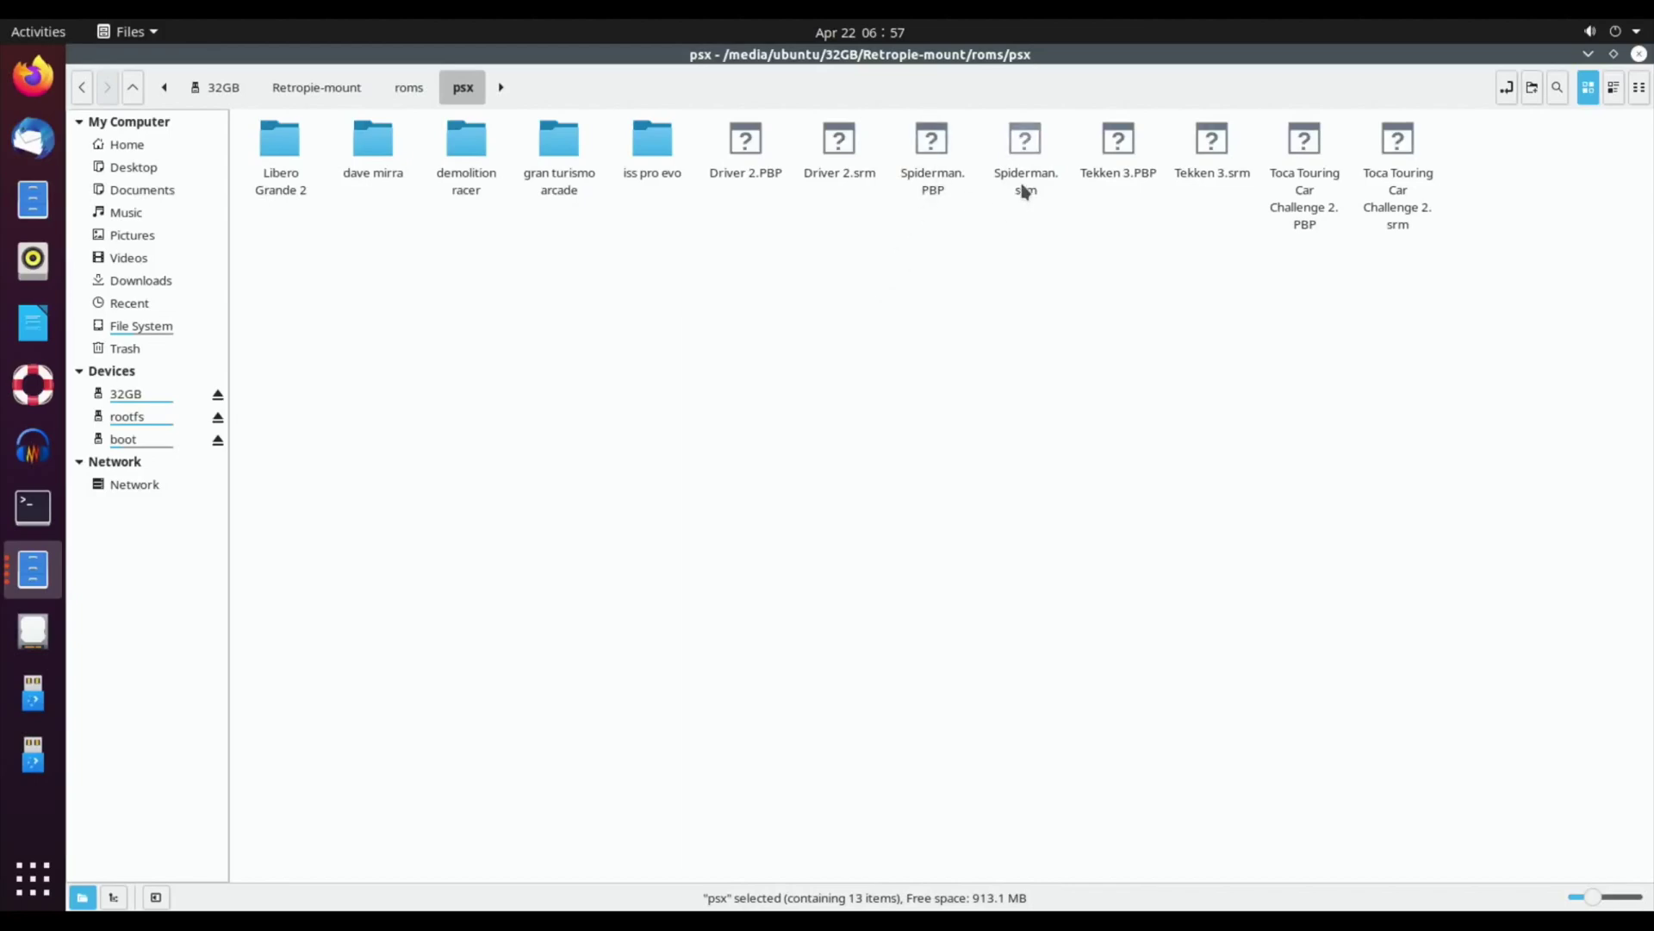
left_click(83, 88)
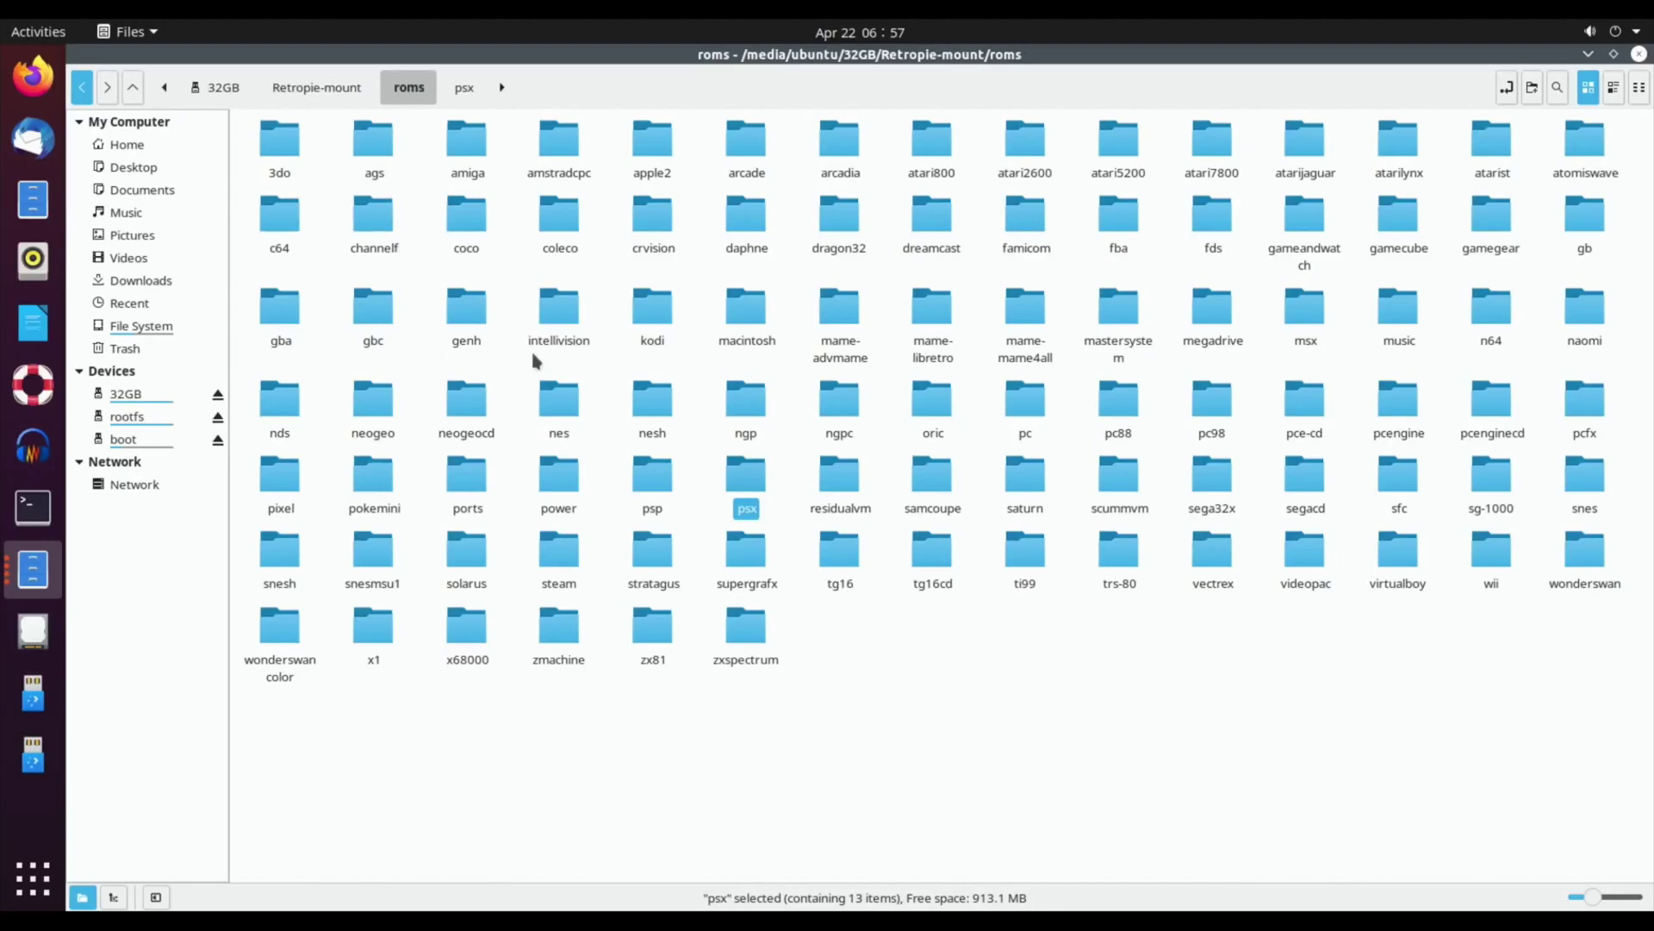
double_click(652, 483)
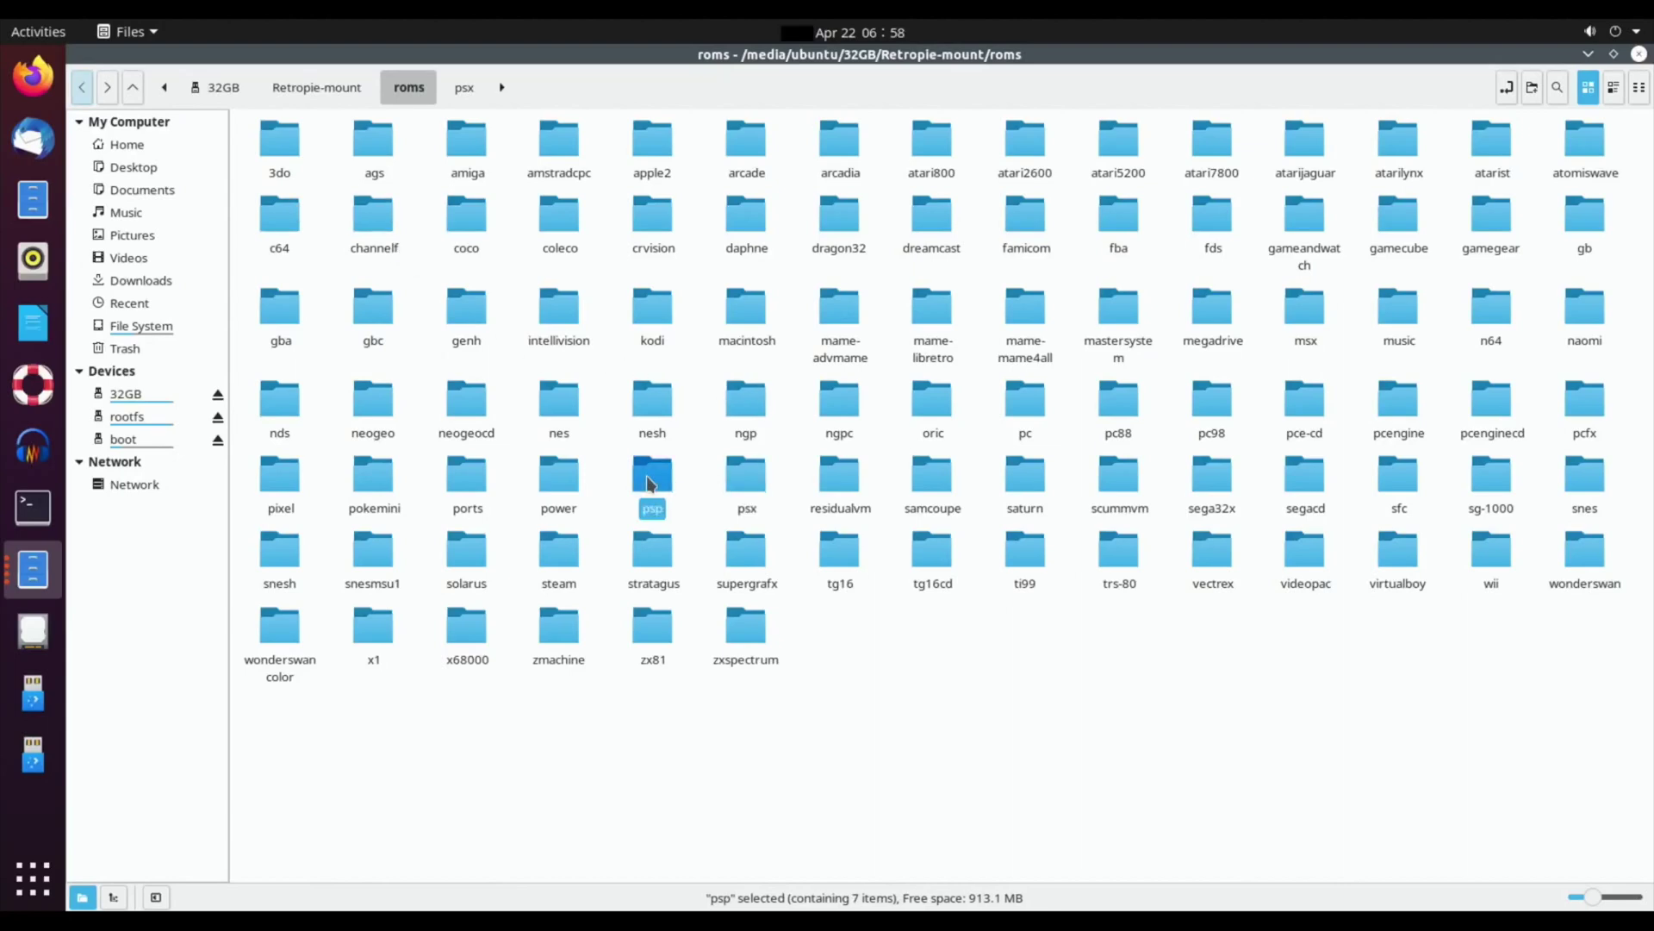
left_click(555, 152)
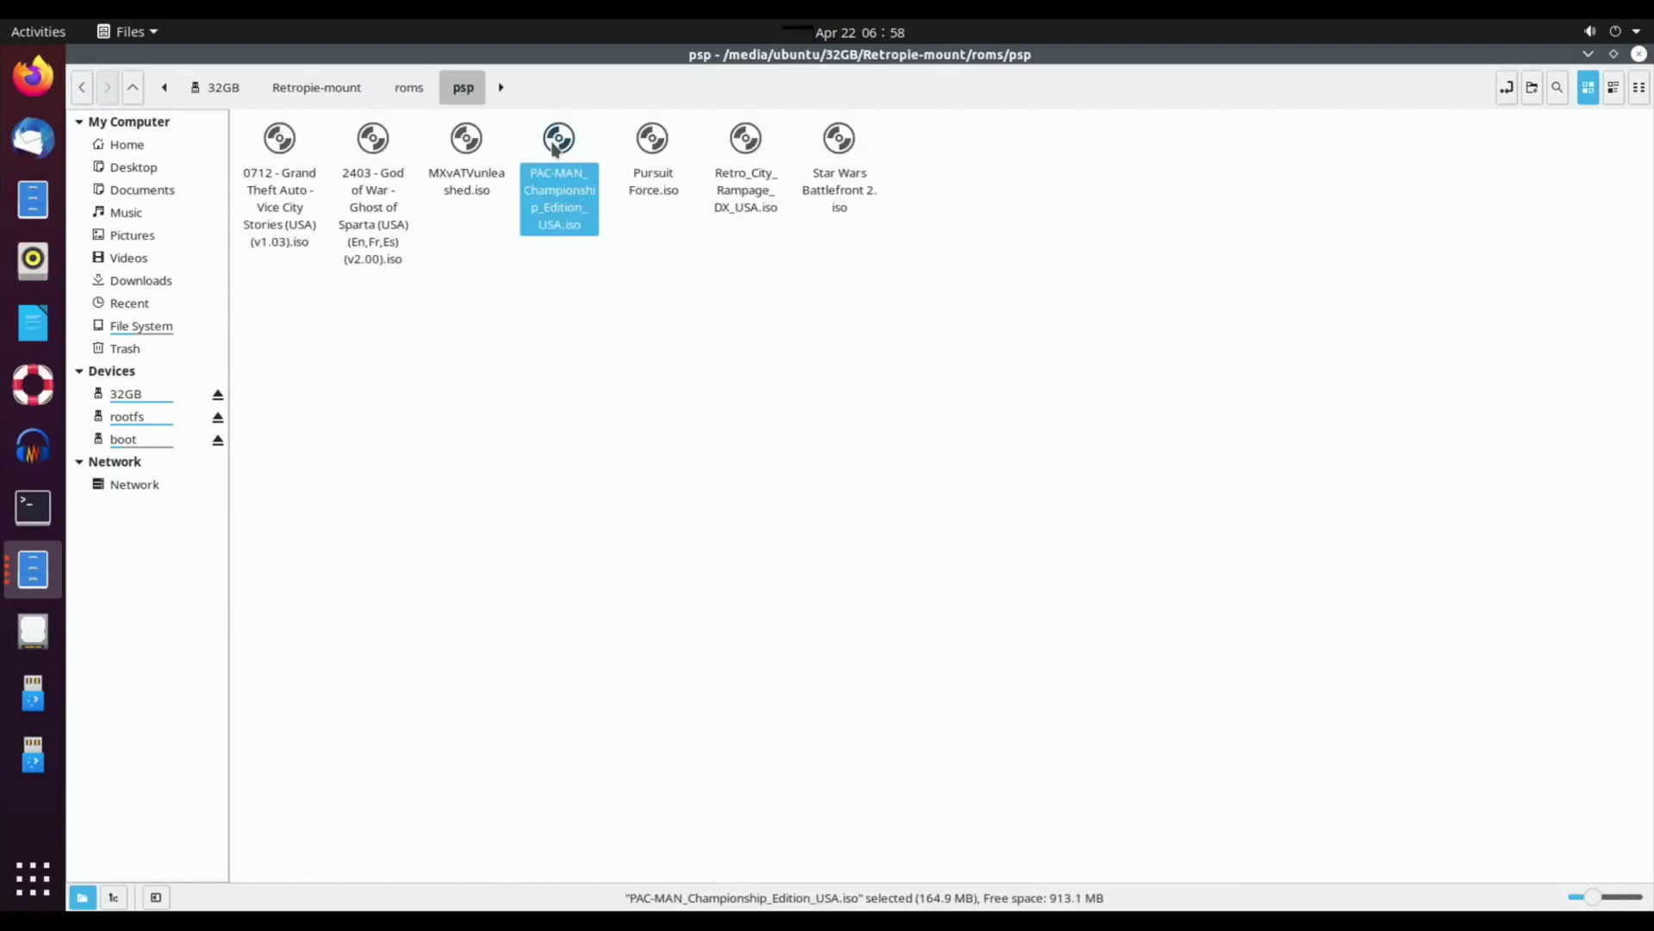
left_click(606, 423)
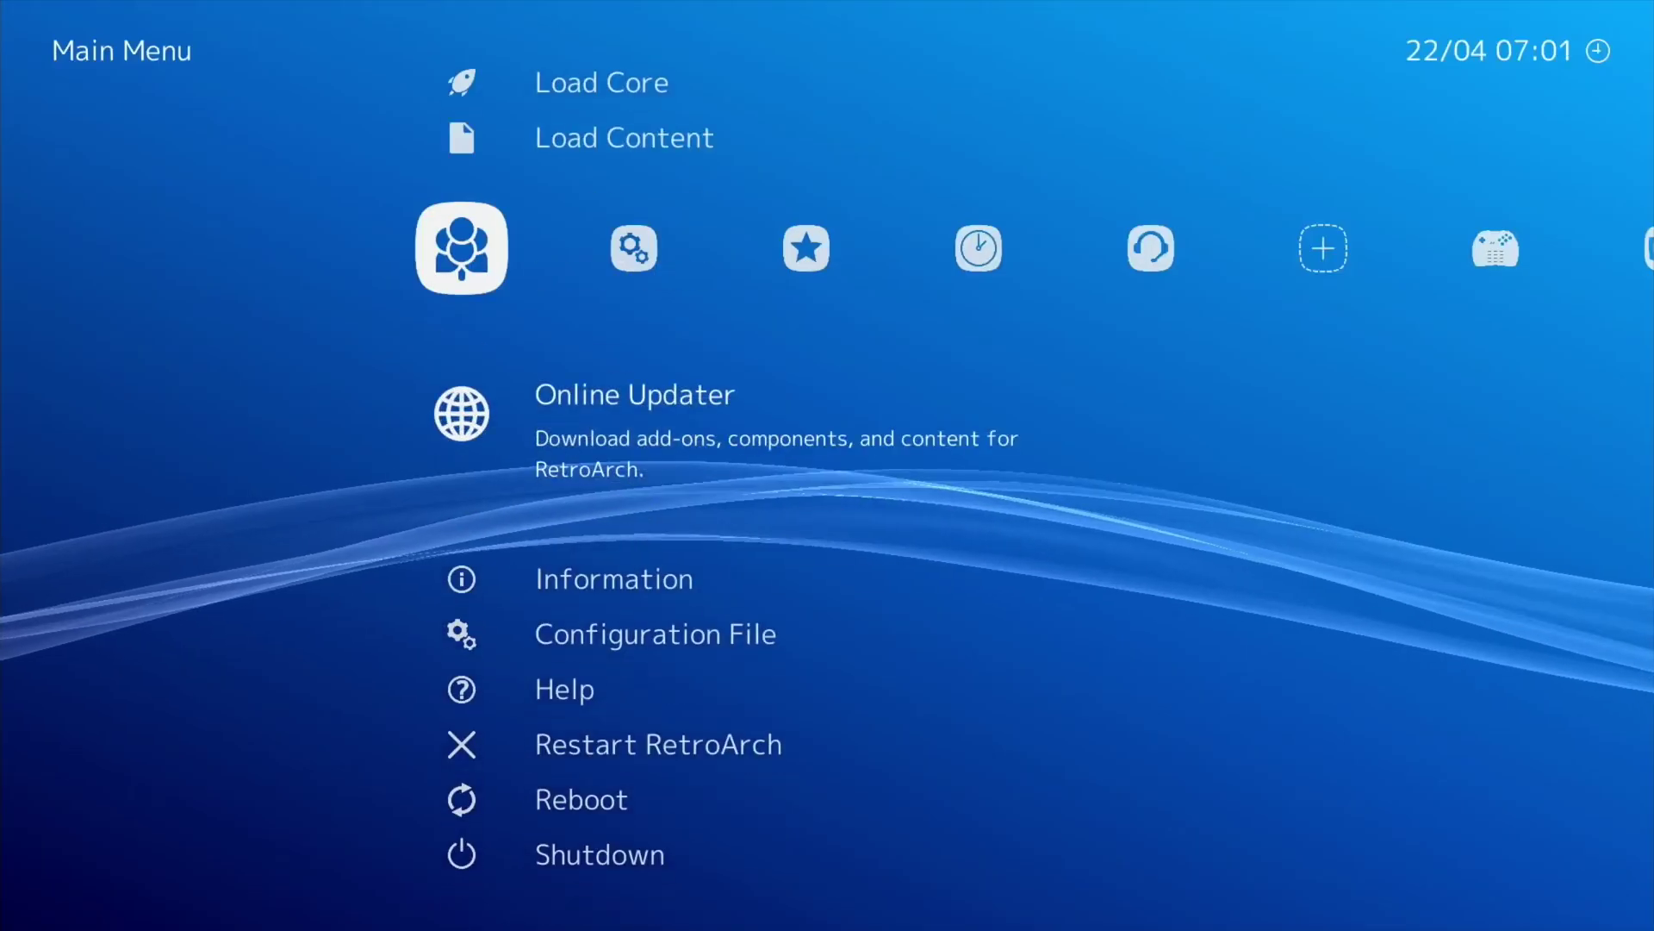
In Import content's Scan Directory, browse to the stick's 32GB/Retropie-mount/roms folder
key("Right")
key("Right")
key("Right")
key("Right")
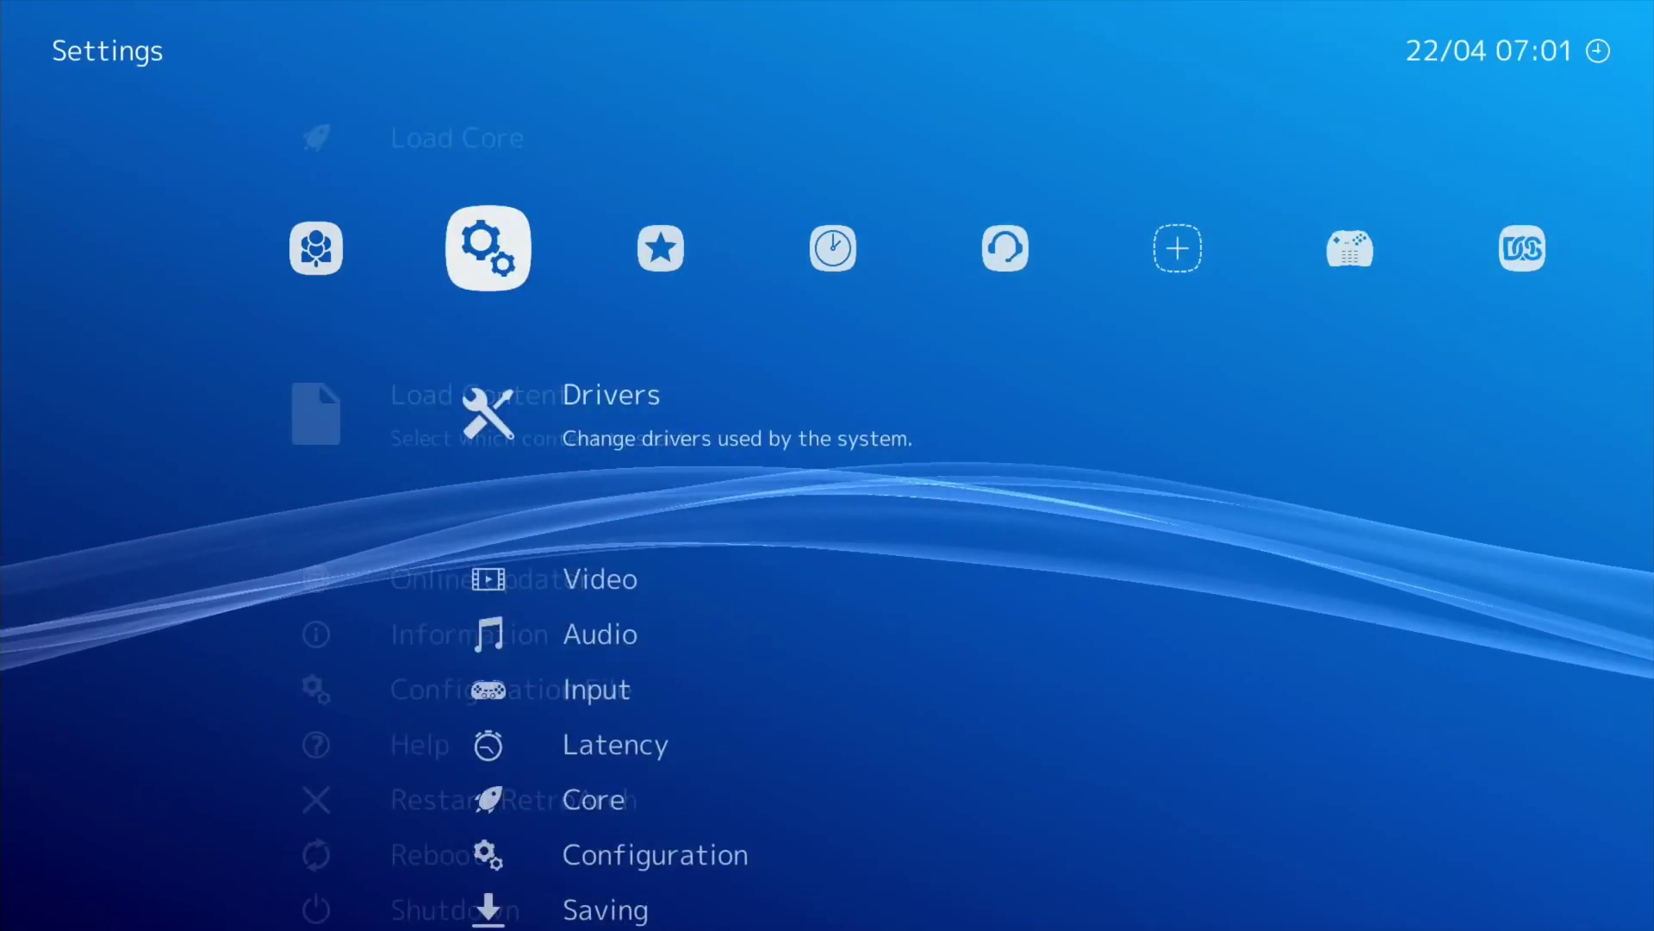
key("Right")
key("Down")
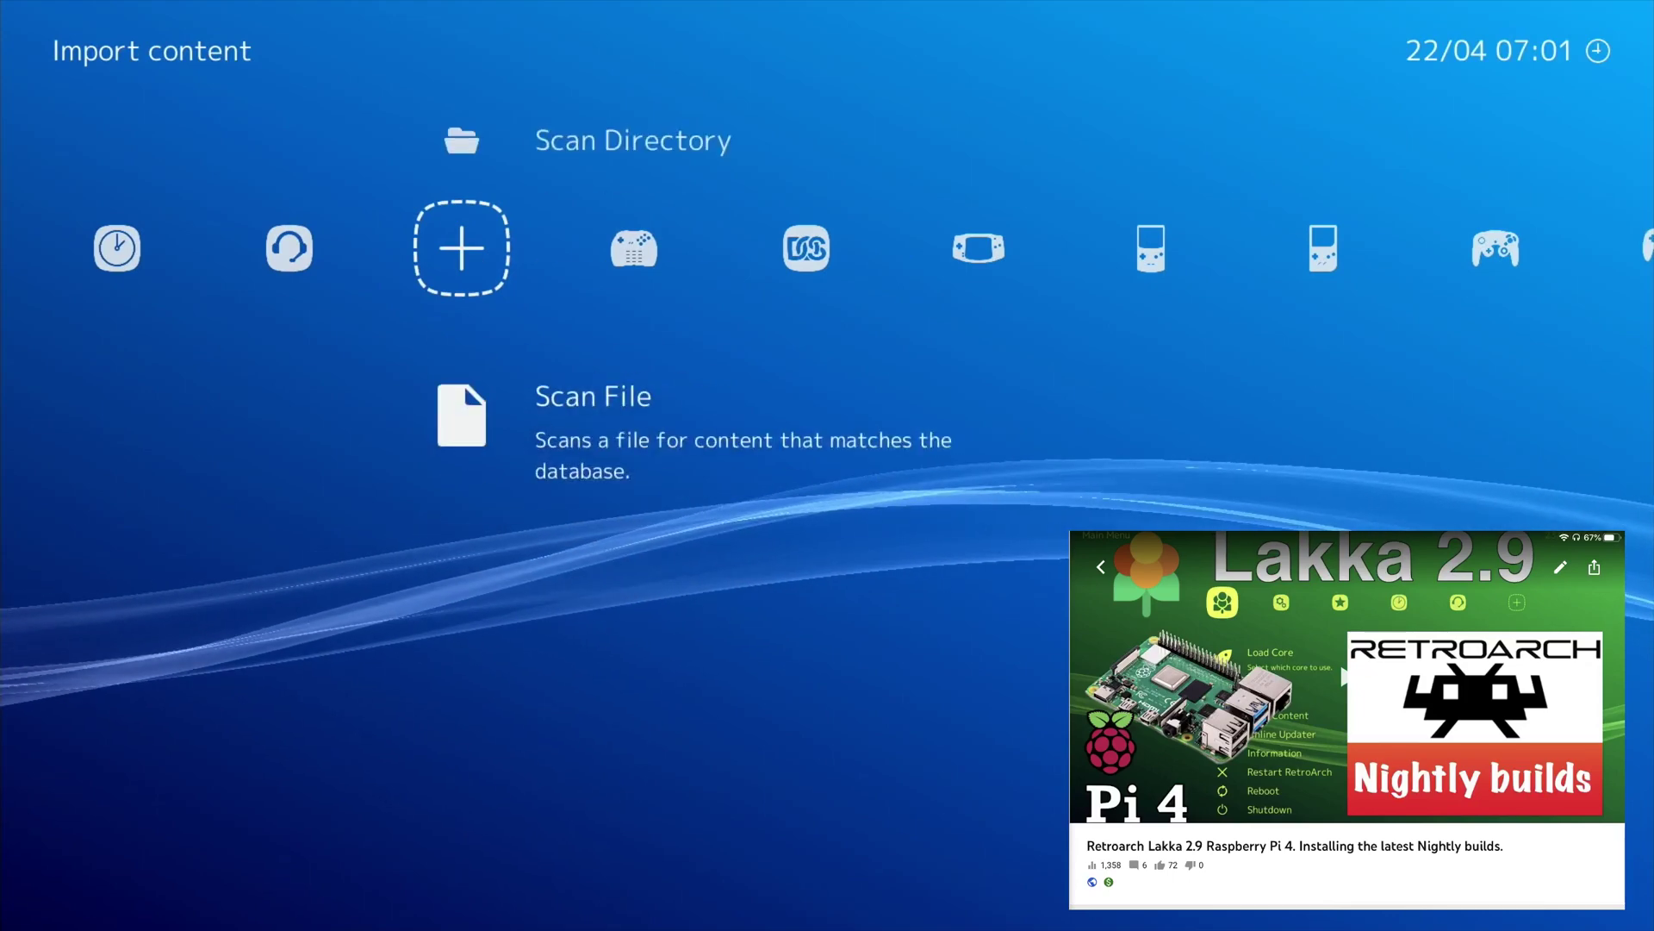
key("Up")
key("Return")
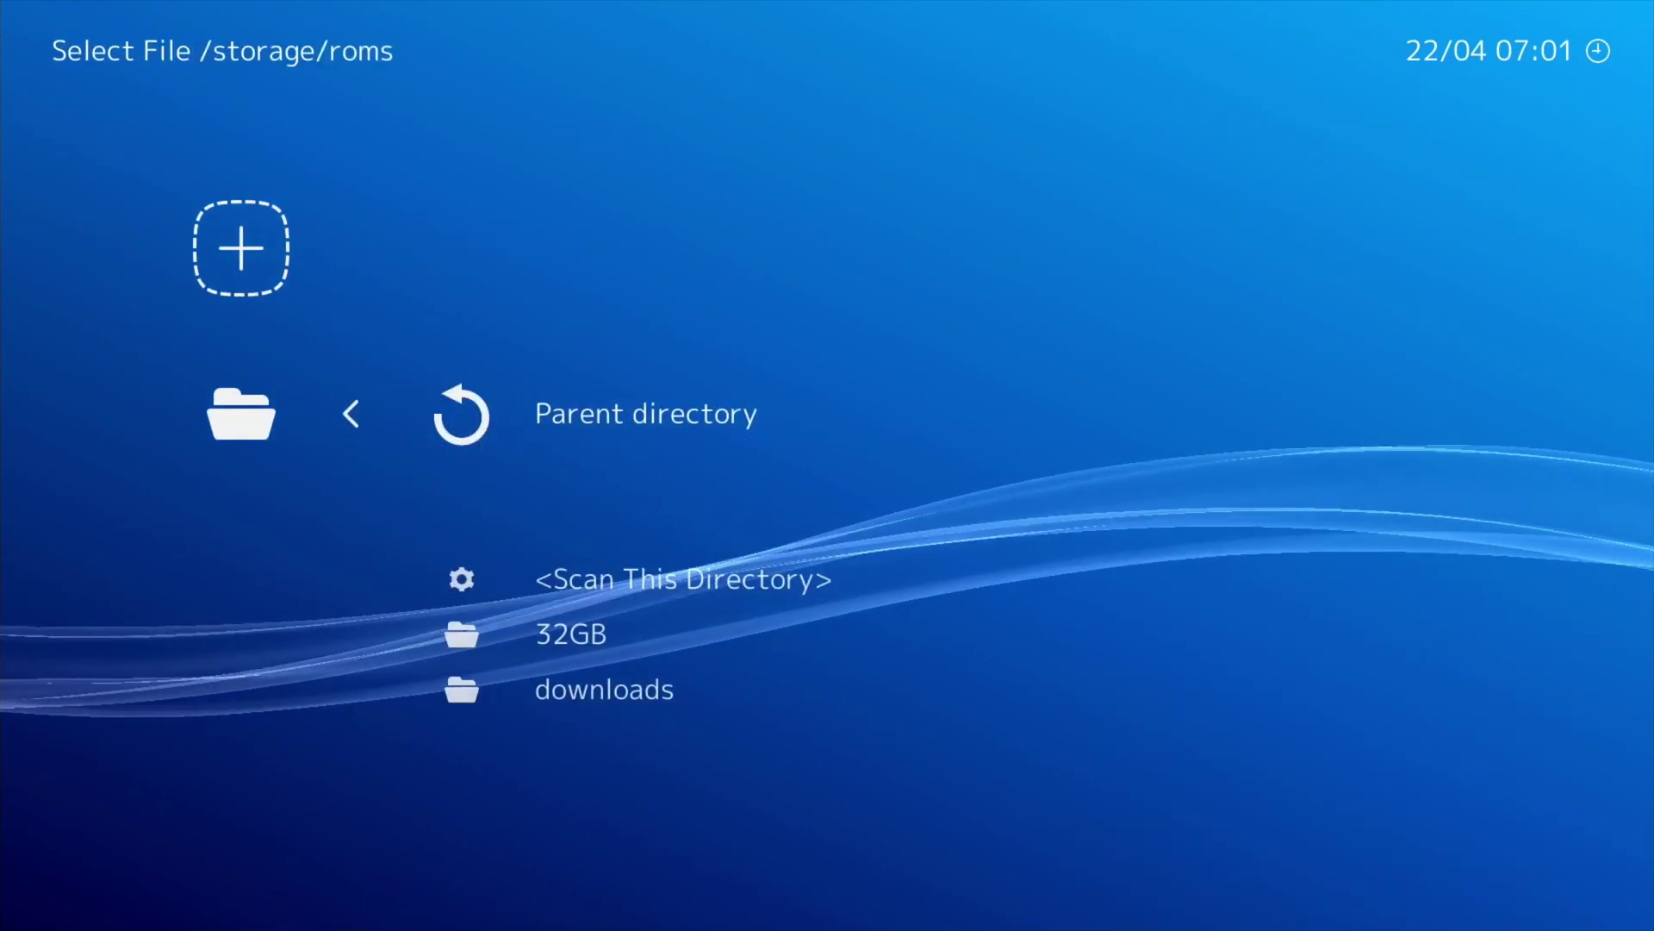
key("Down")
key("Down")
key("Return")
key("Down")
key("Down")
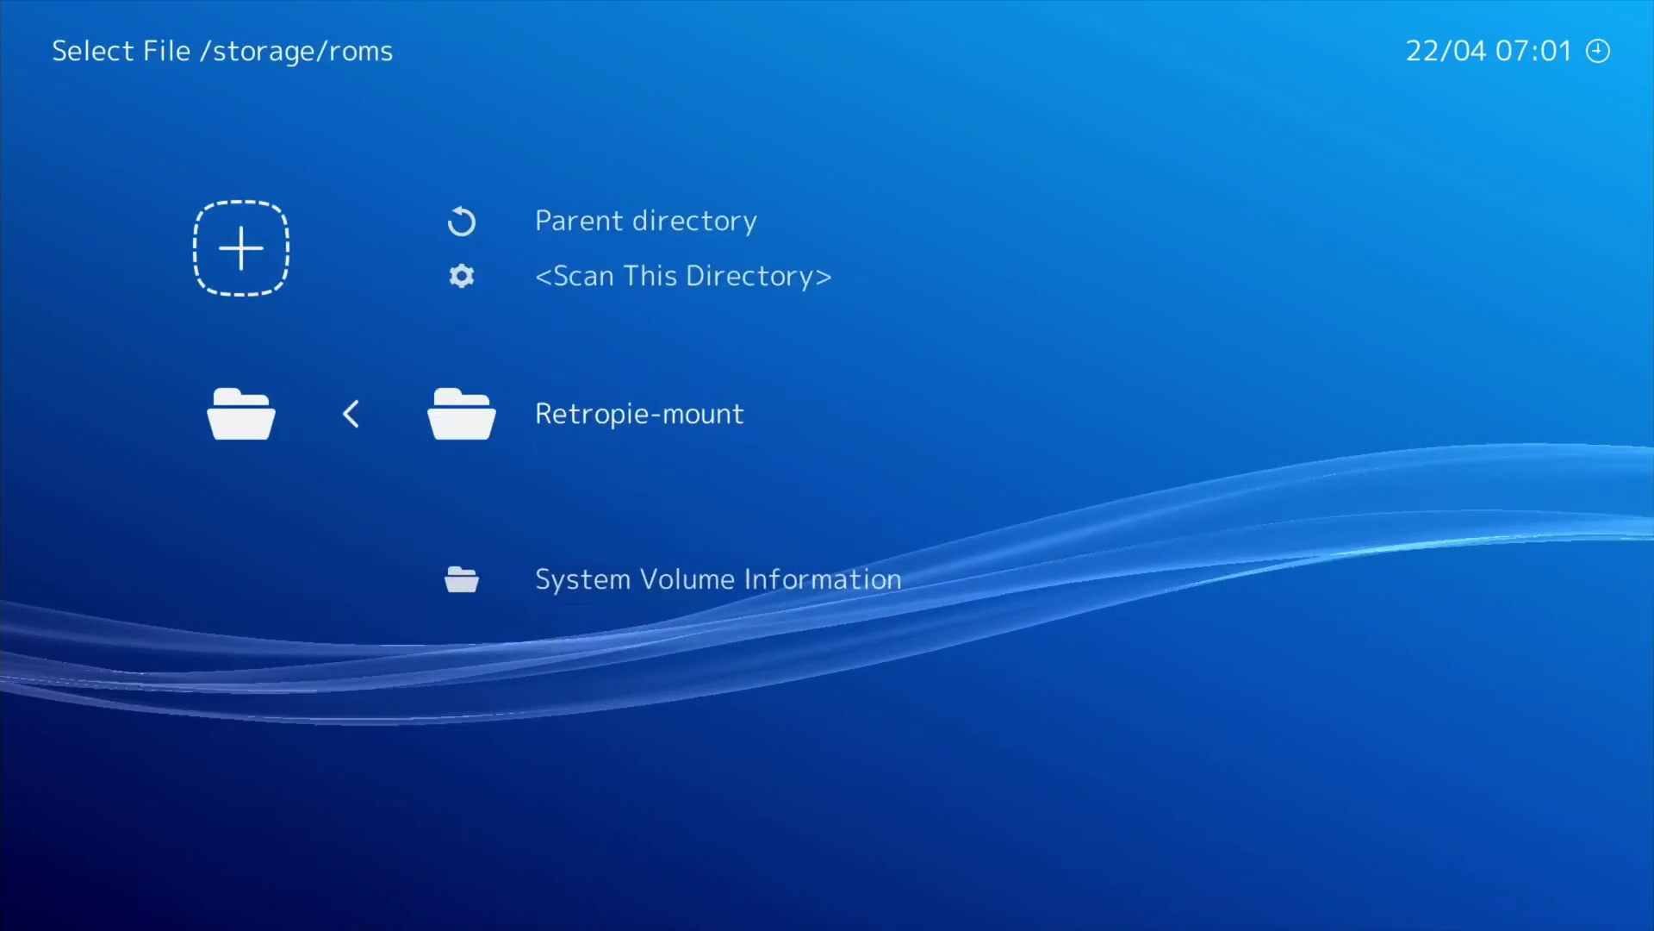
key("Return")
key("Down")
key("Down")
key("Down")
key("Down")
key("Return")
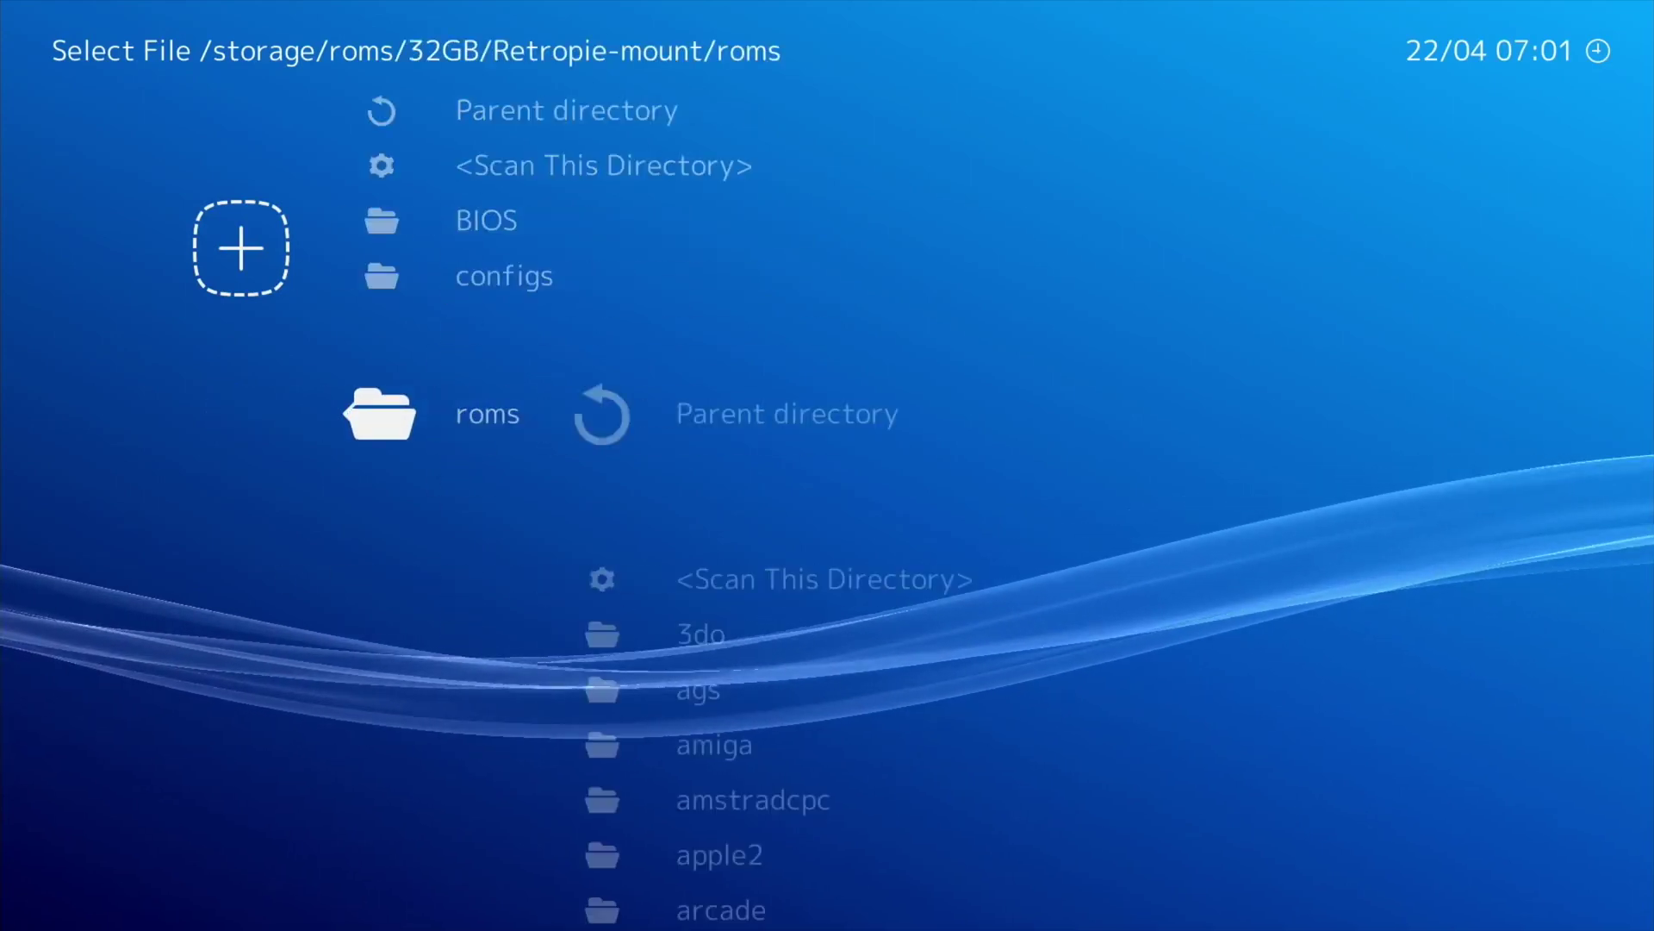
Enter the psp ROM folder and scan it to add its games
key("Down")
key("Down")
key("Down")
key("Down")
key("Down")
key("Down")
key("Down")
key("Down")
key("Down")
key("Down")
key("Down")
key("Down")
key("Down")
key("Down")
key("Down")
key("Down")
key("Down")
key("Down")
key("Down")
key("Down")
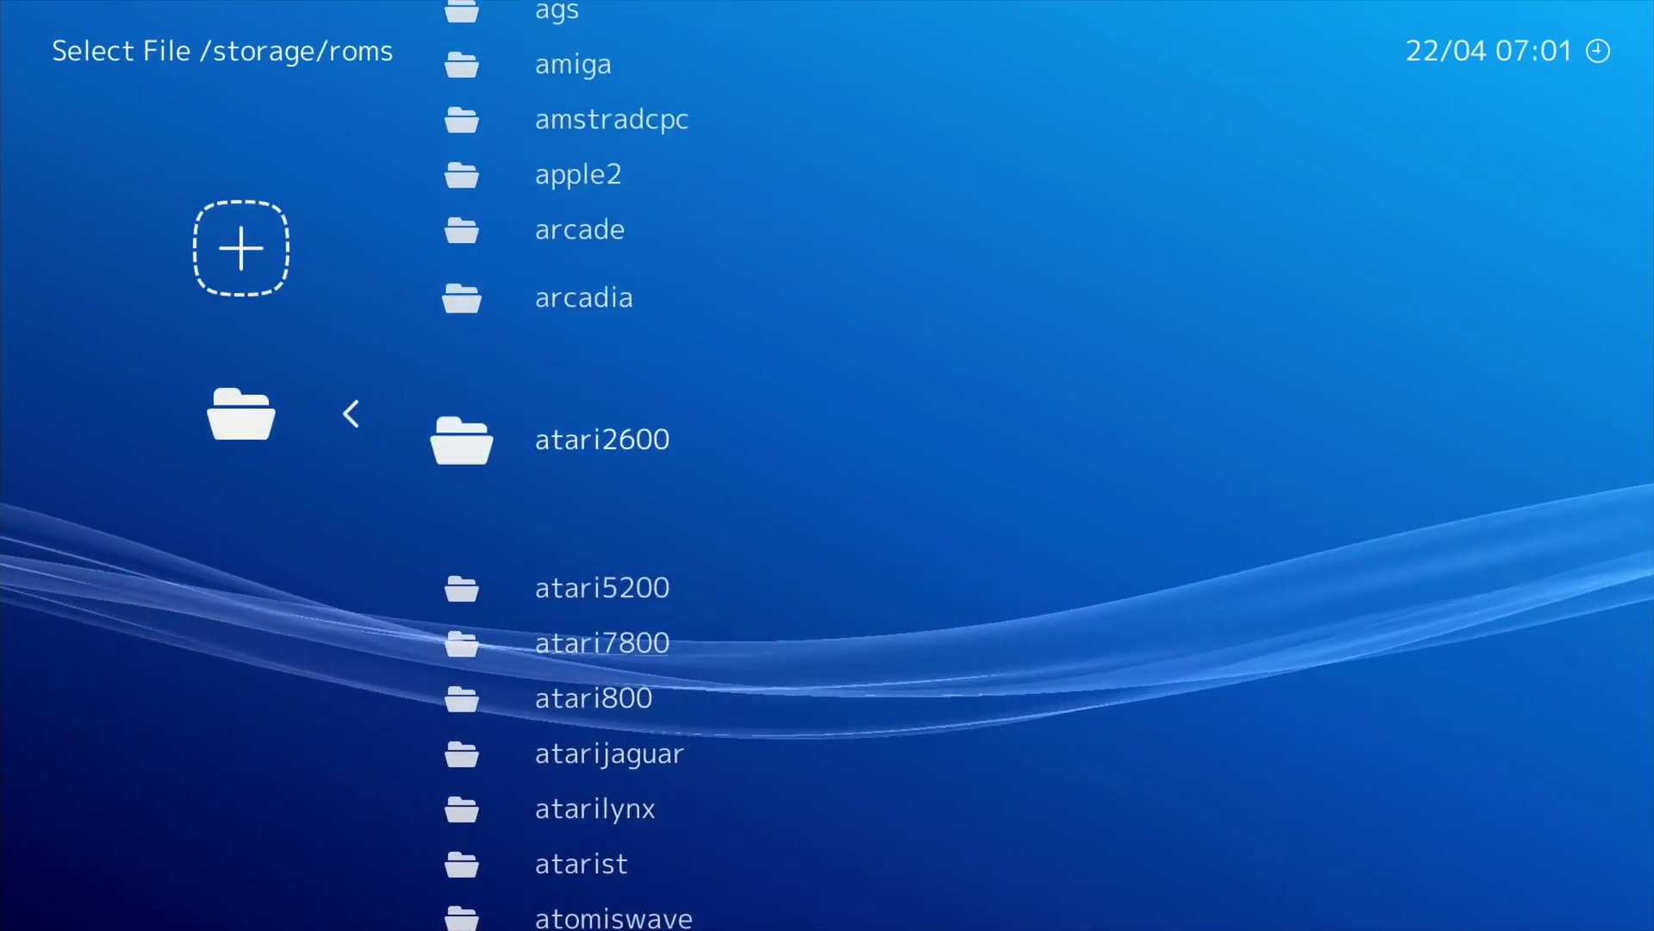
key("Down")
key("Down")
key("Down")
key("Down")
key("Down")
key("Down")
key("Down")
key("Down")
key("Down")
key("Down")
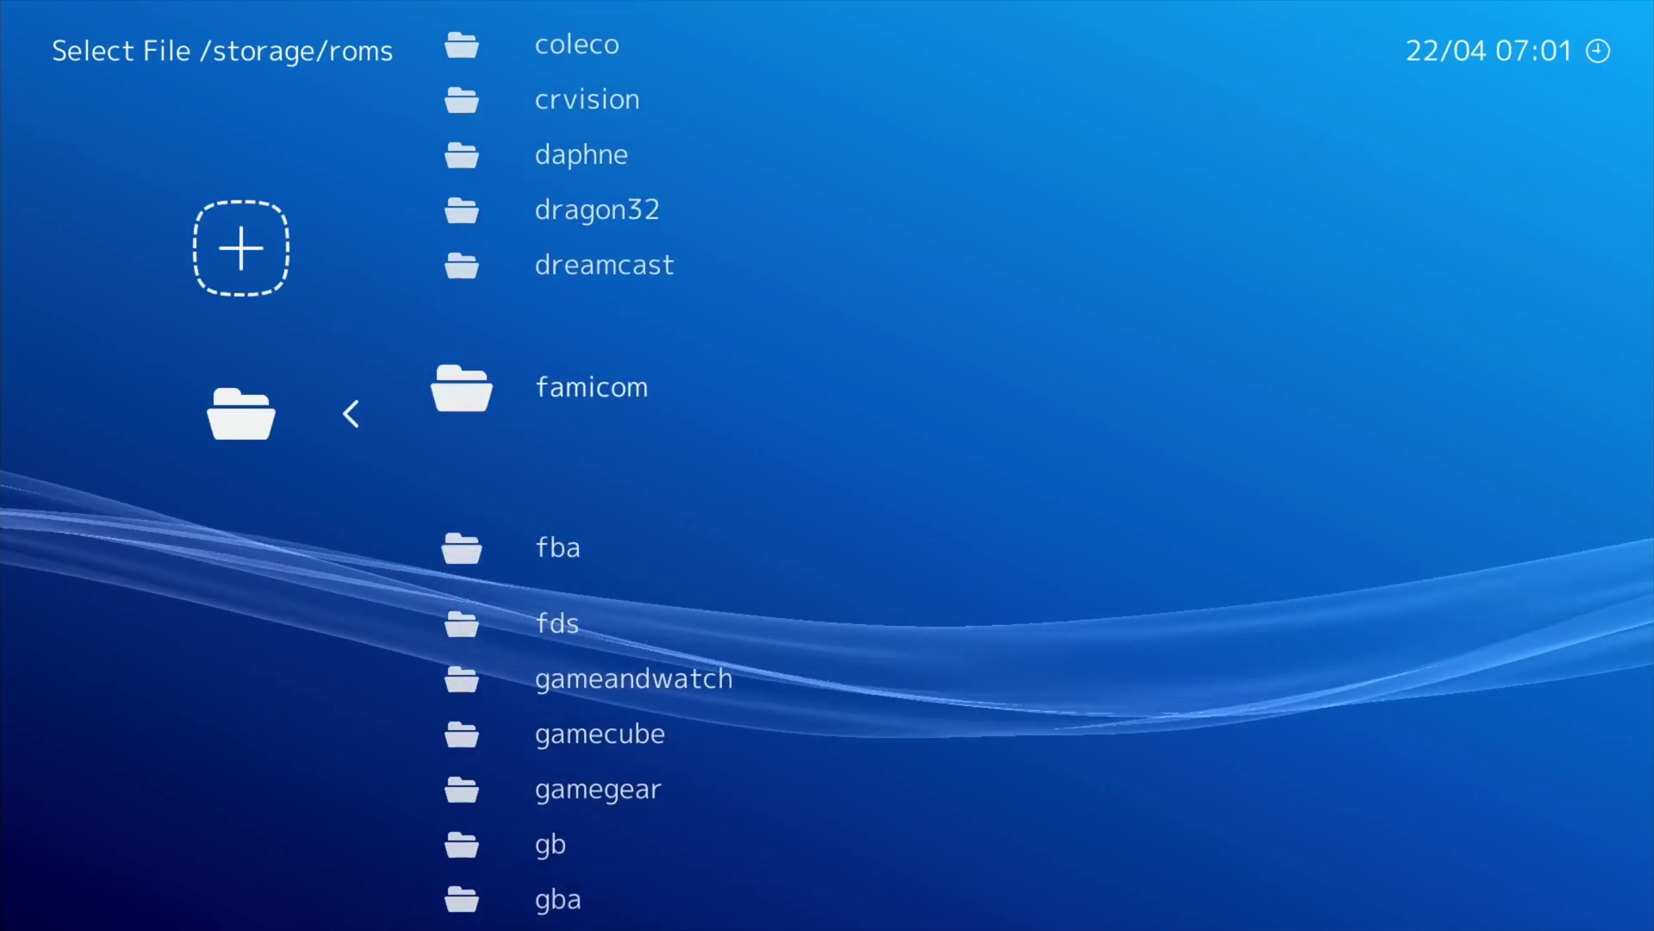
key("Down")
key("Down")
key("Down")
key("Down")
key("Down")
key("Down")
key("Down")
key("Down")
key("Down")
key("Down")
key("Down")
key("Down")
key("Down")
key("Down")
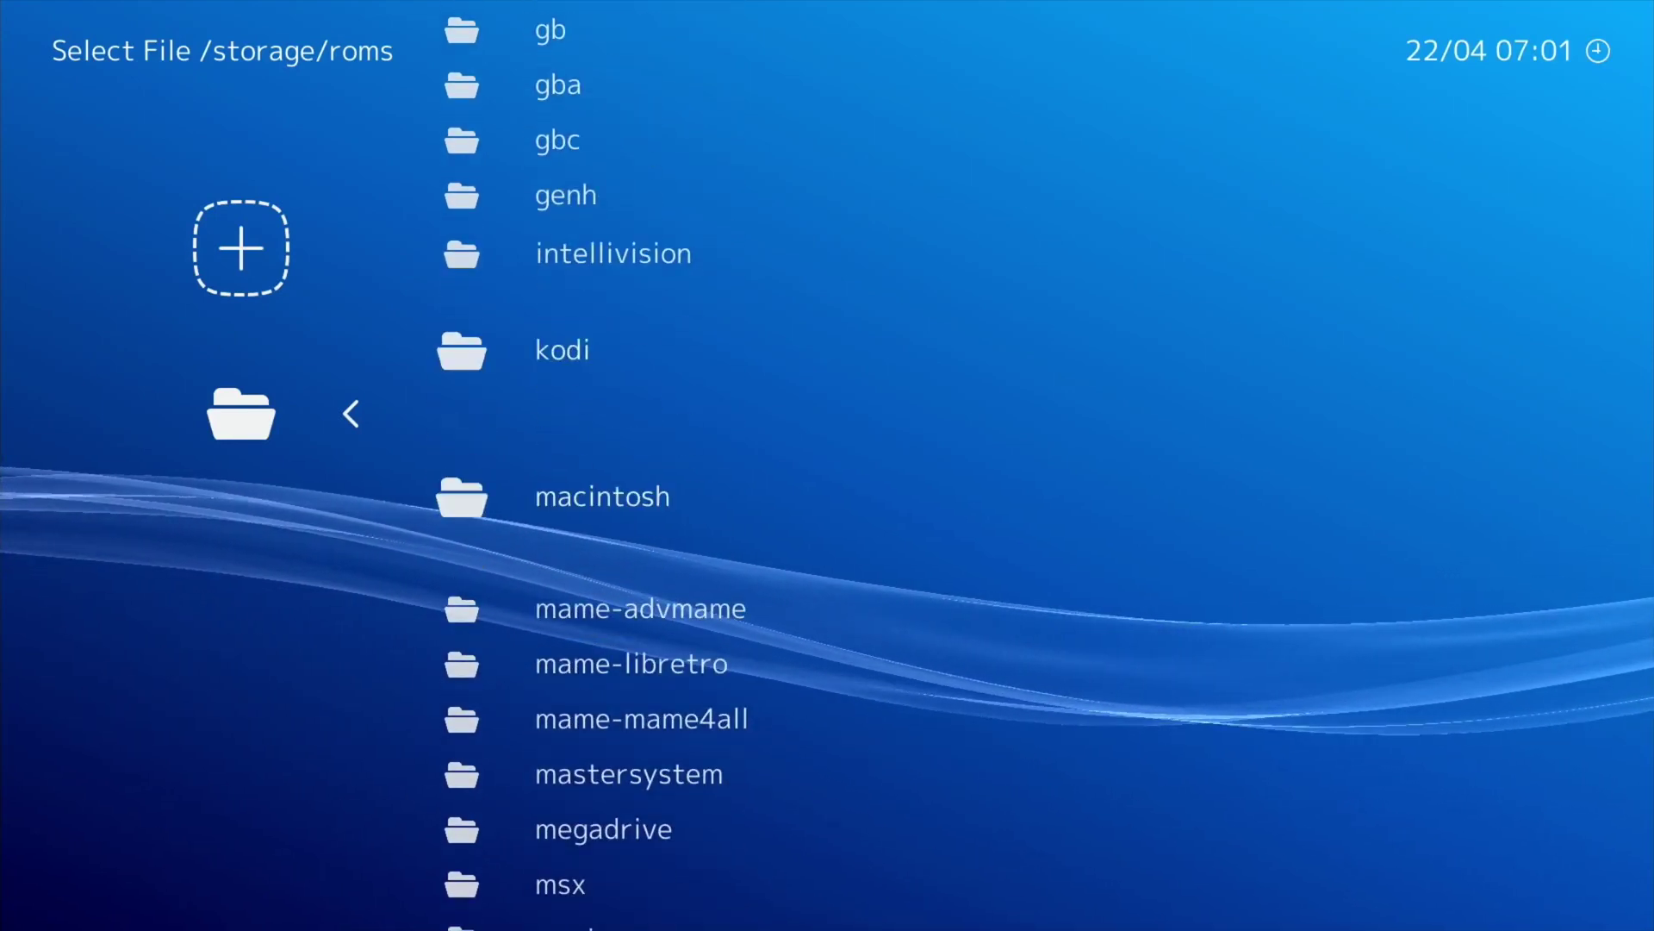
key("Down")
key("Down")
key("Down")
key("Down")
key("Down")
key("Down")
key("Down")
key("Down")
key("Down")
key("Down")
key("Down")
key("Down")
key("Down")
key("Down")
key("Down")
key("Down")
key("Down")
key("Down")
key("Down")
key("Down")
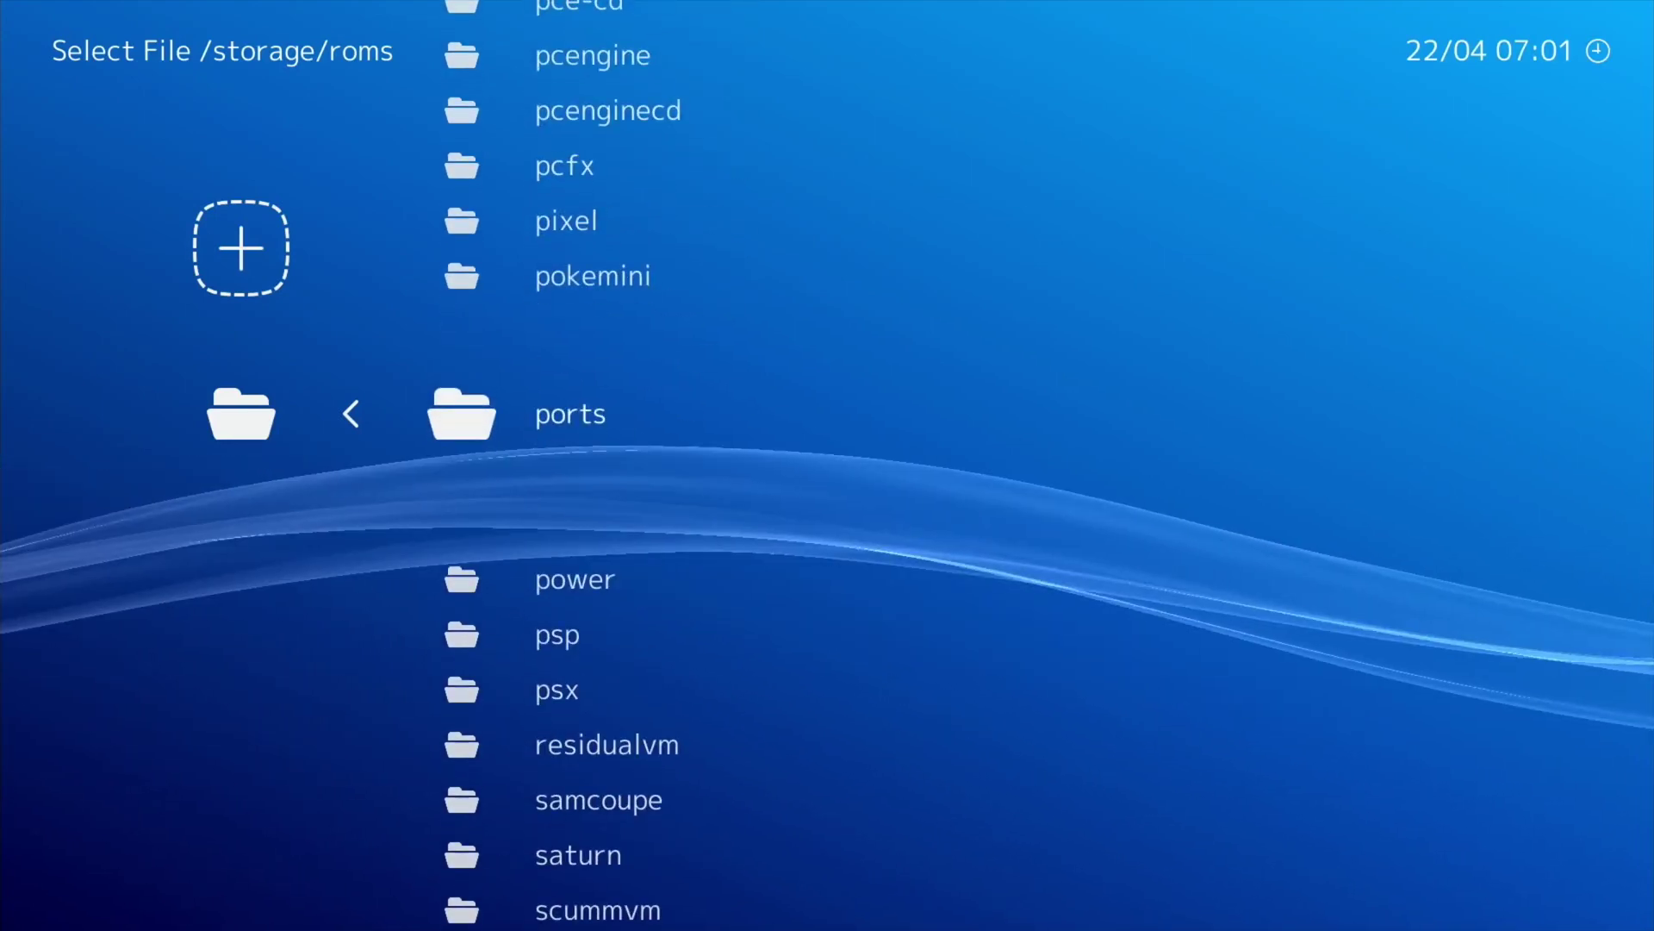
key("Return")
key("Down")
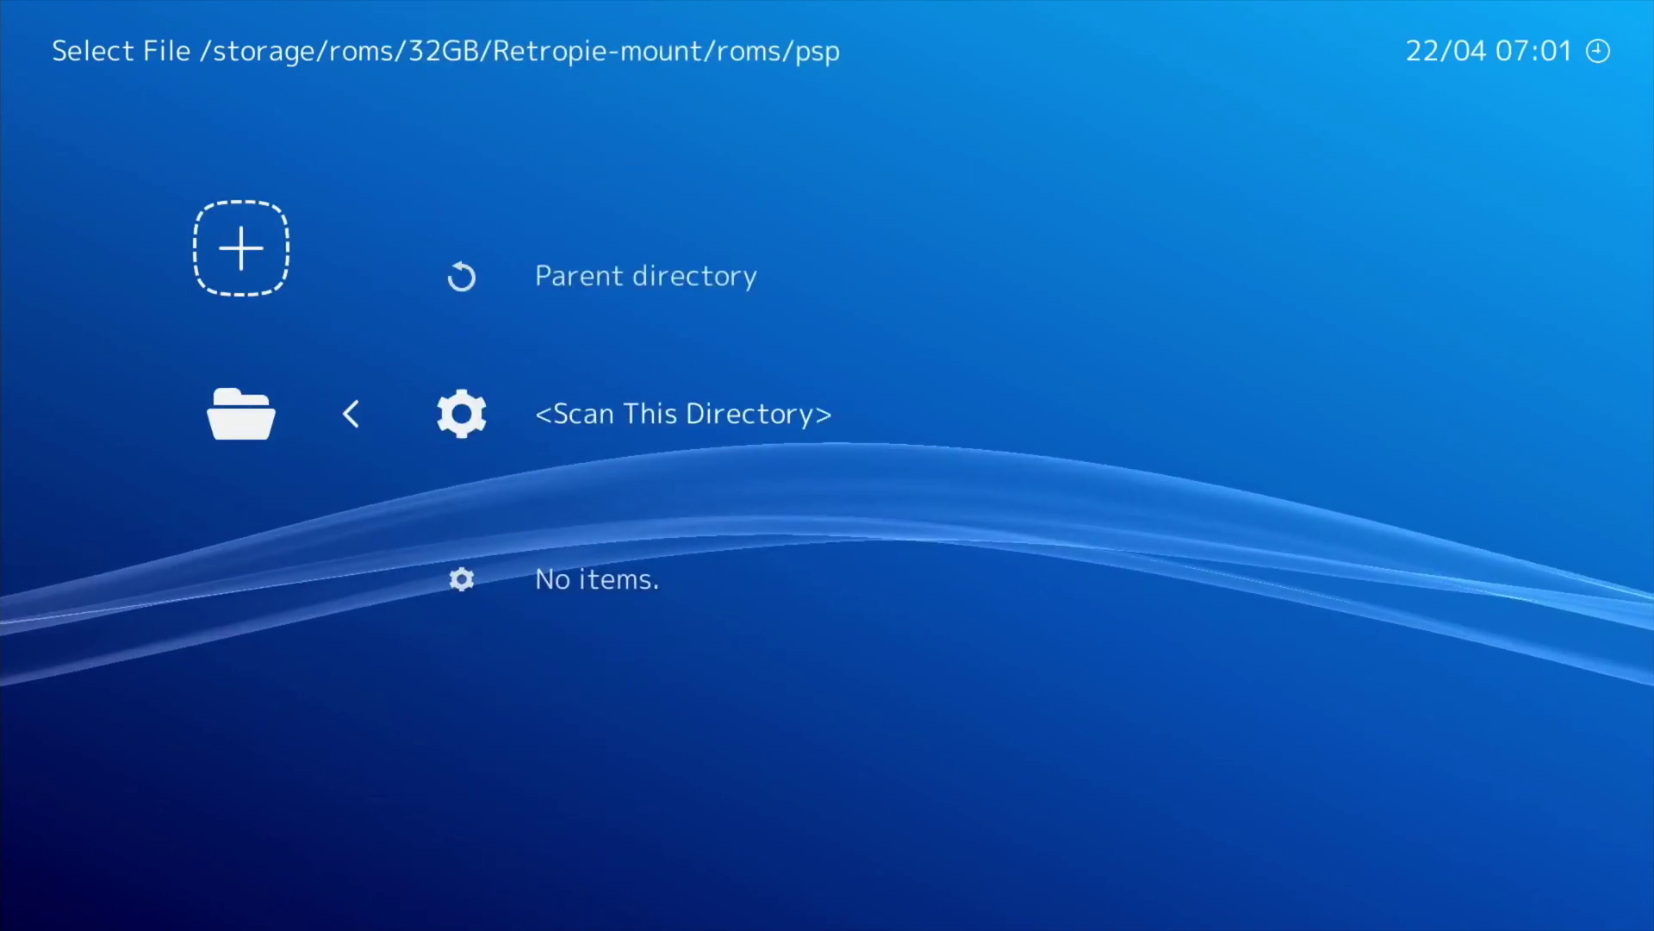
key("Return")
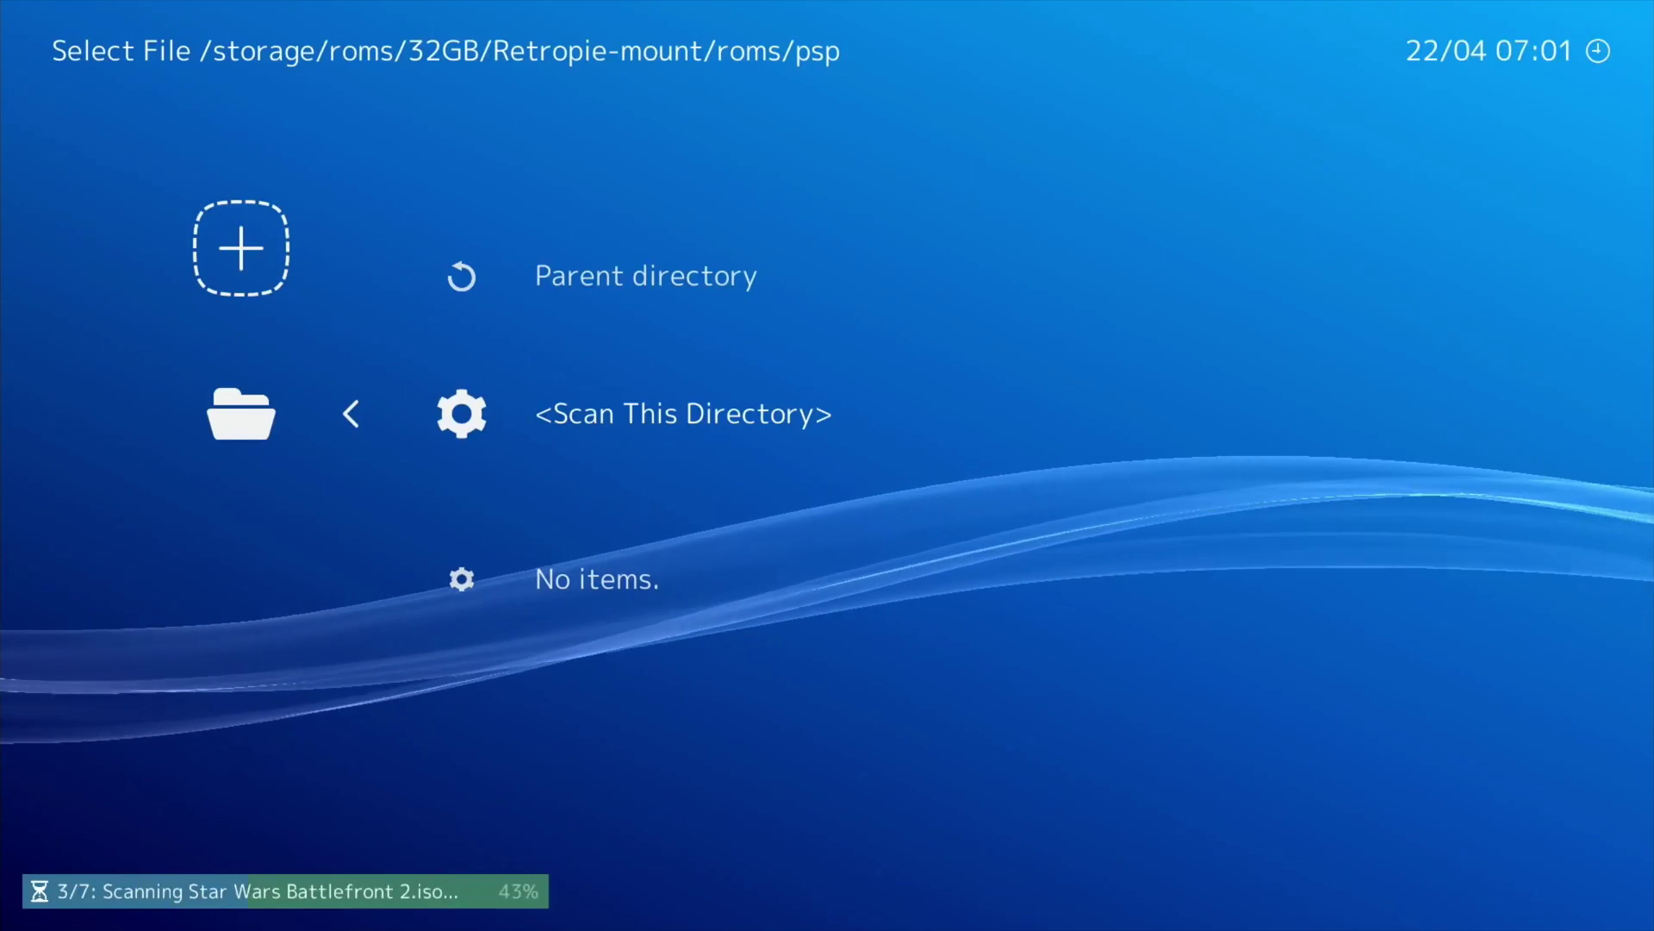
Go back to roms and open the psx ROM folder
key("BackSpace")
key("Down")
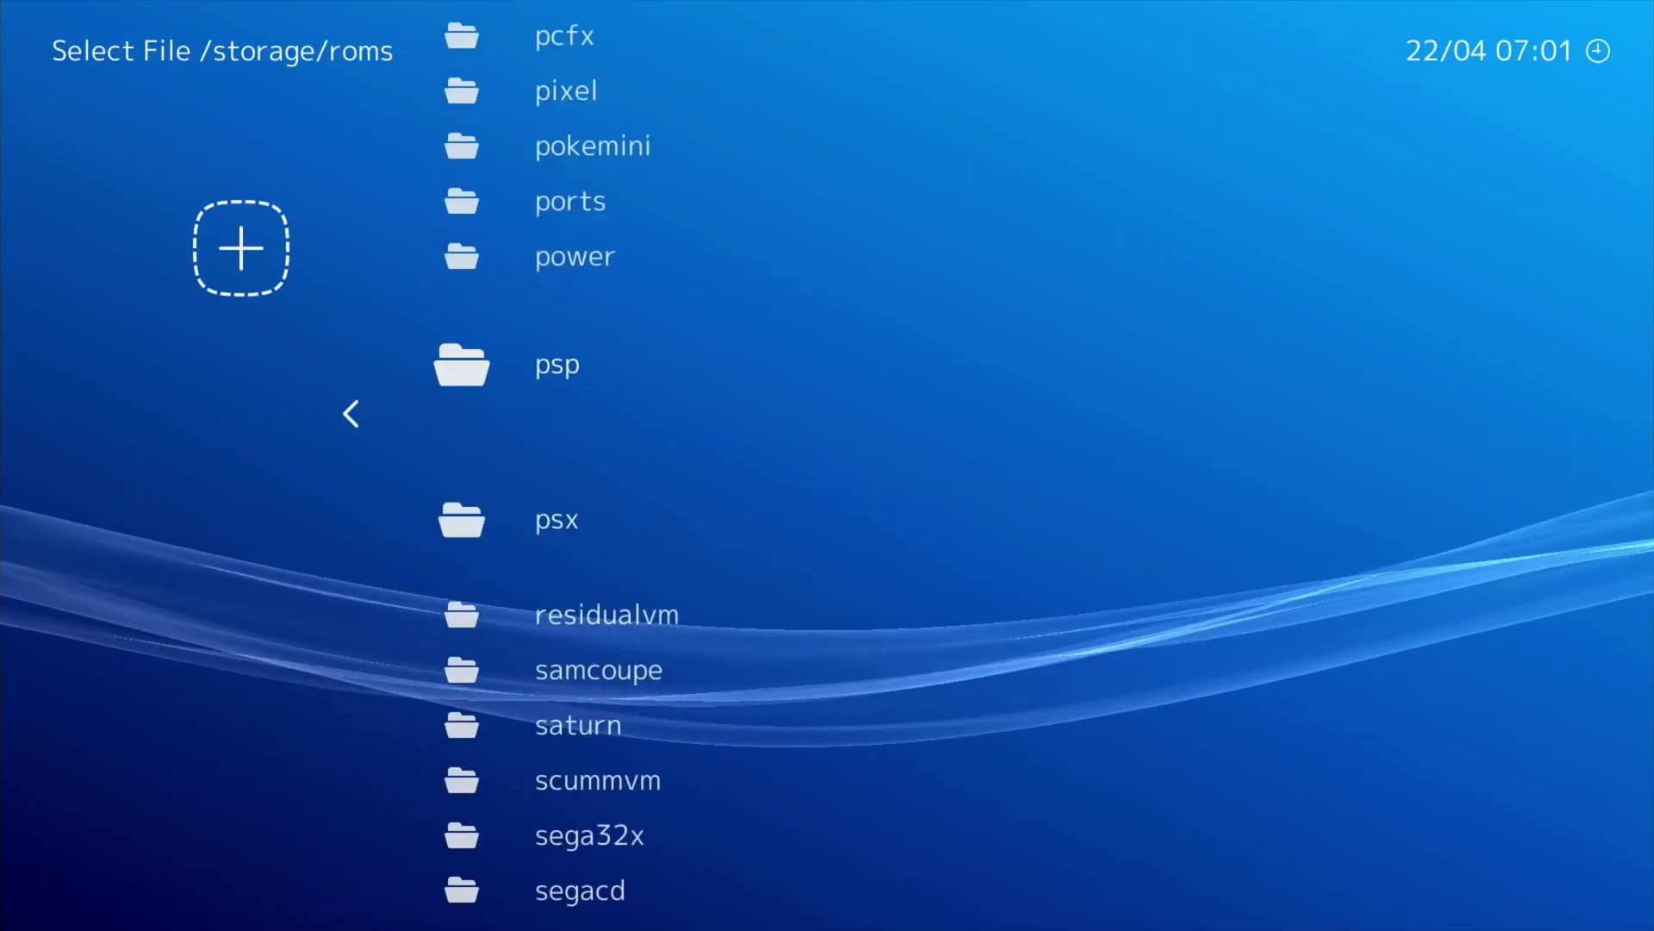
key("Return")
key("Down")
key("Down")
key("Down")
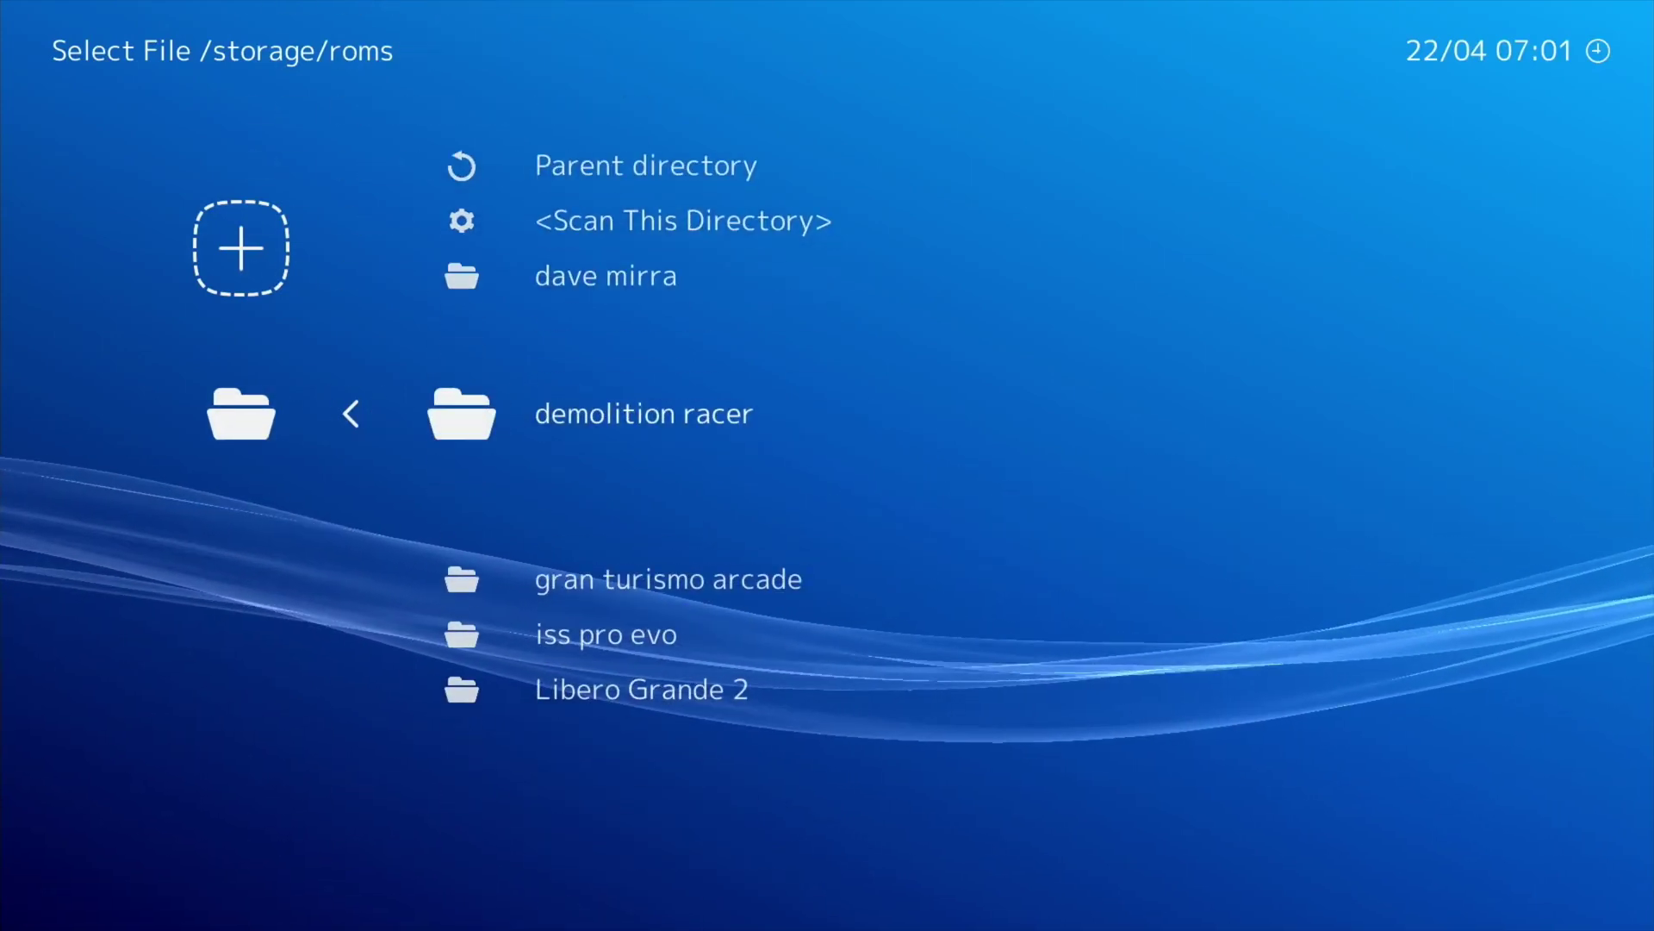
key("Up")
key("Up")
Scan the psx folder, then settle on the Sony - PlayStation Portable playlist
key("Return")
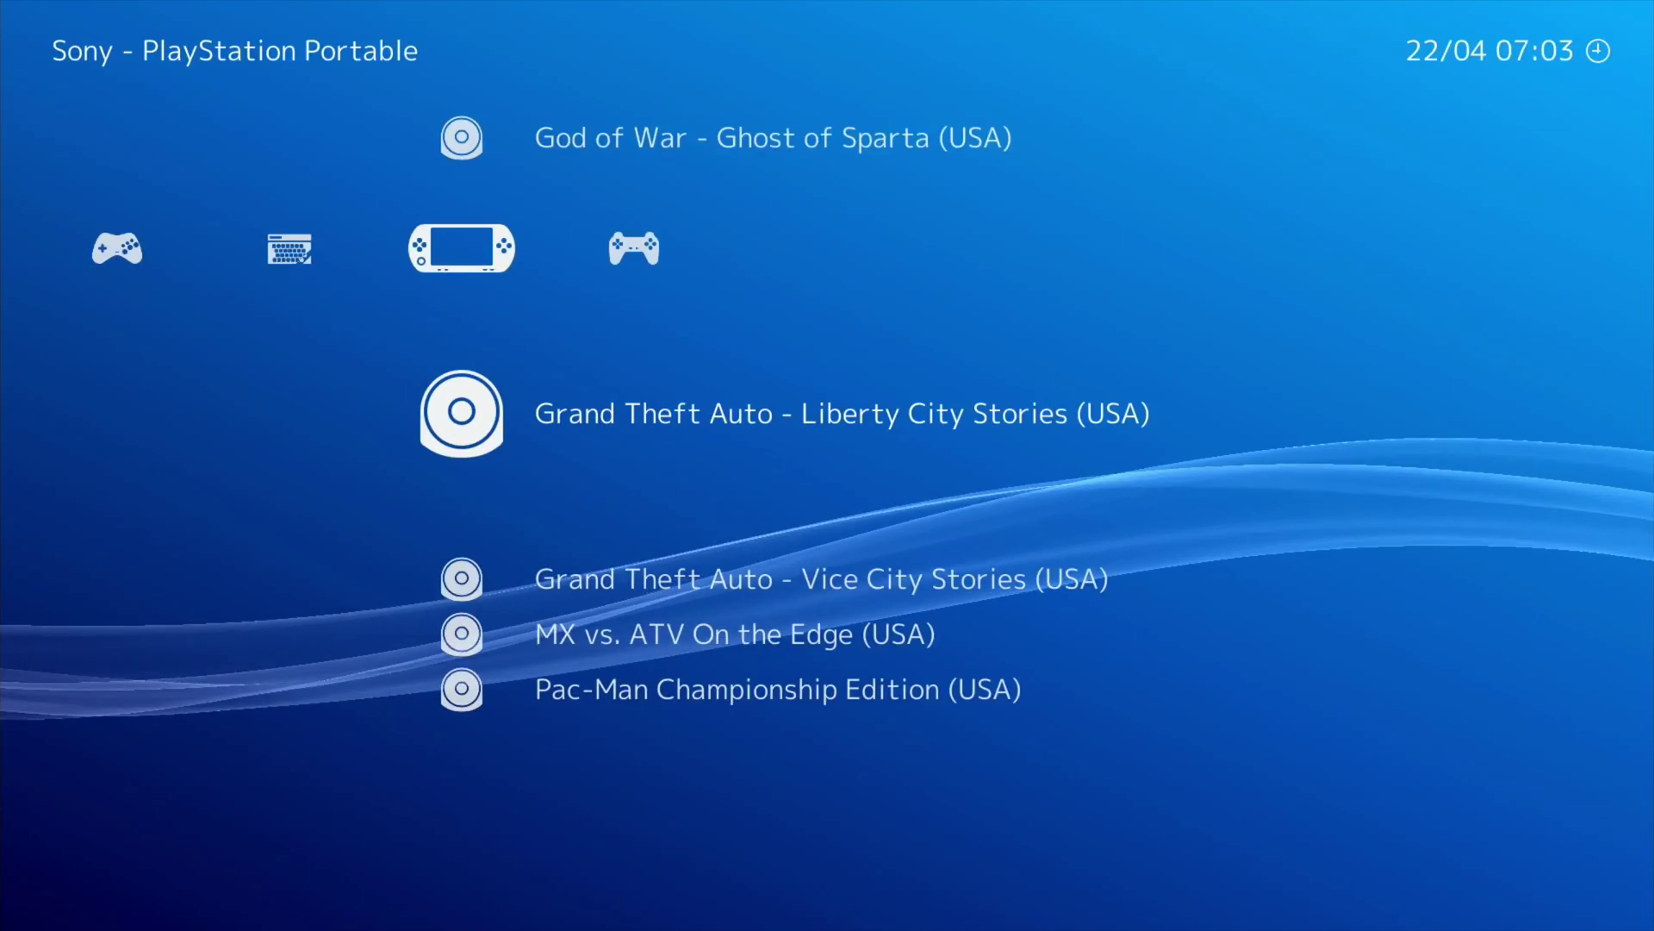
key("Left")
key("Right")
key("Left")
key("Left")
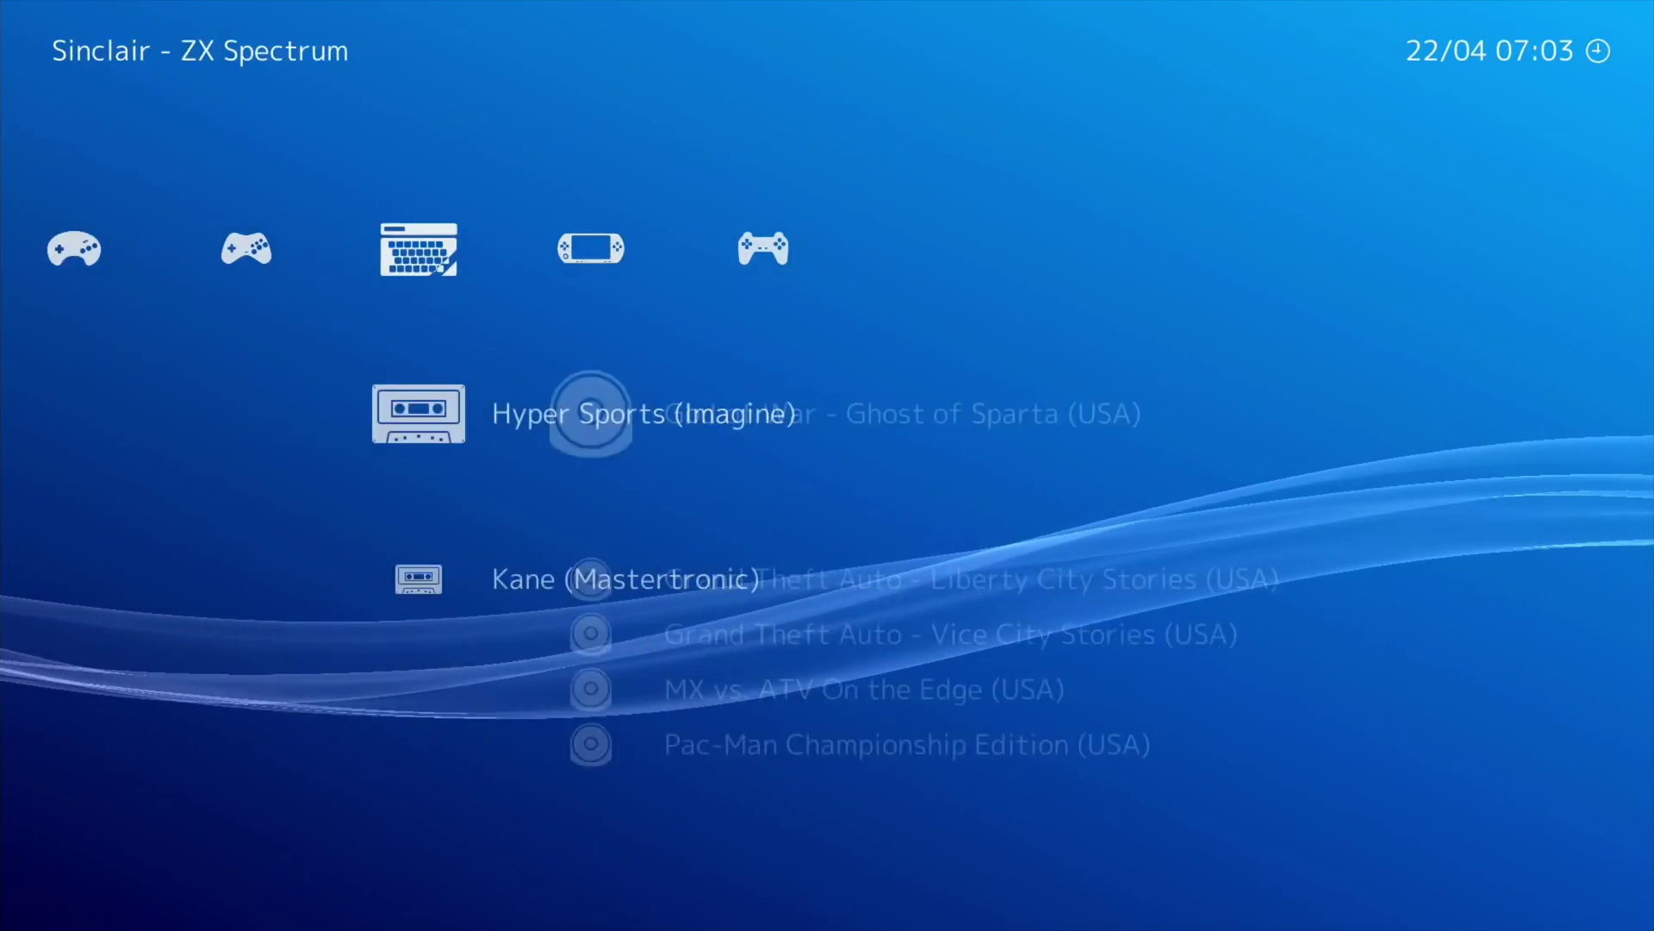
key("Right")
key("Right")
Open Set Core Association for Pac-Man Championship Edition and move toward the PSP core
key("Down")
key("Down")
key("Down")
key("Down")
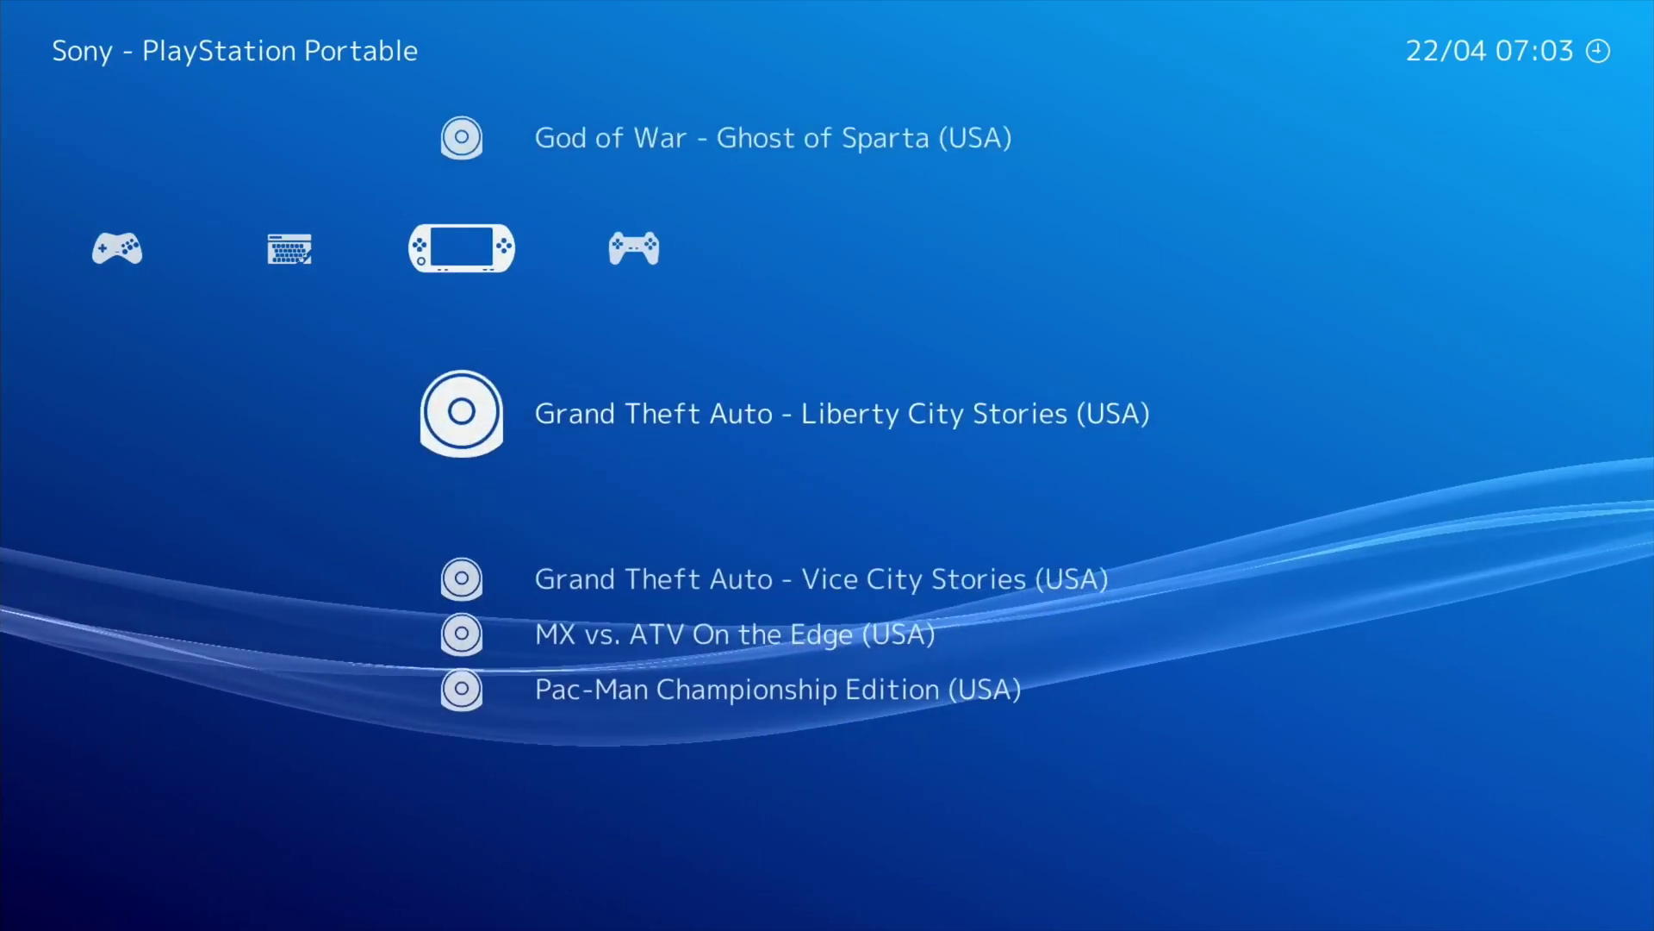
key("Return")
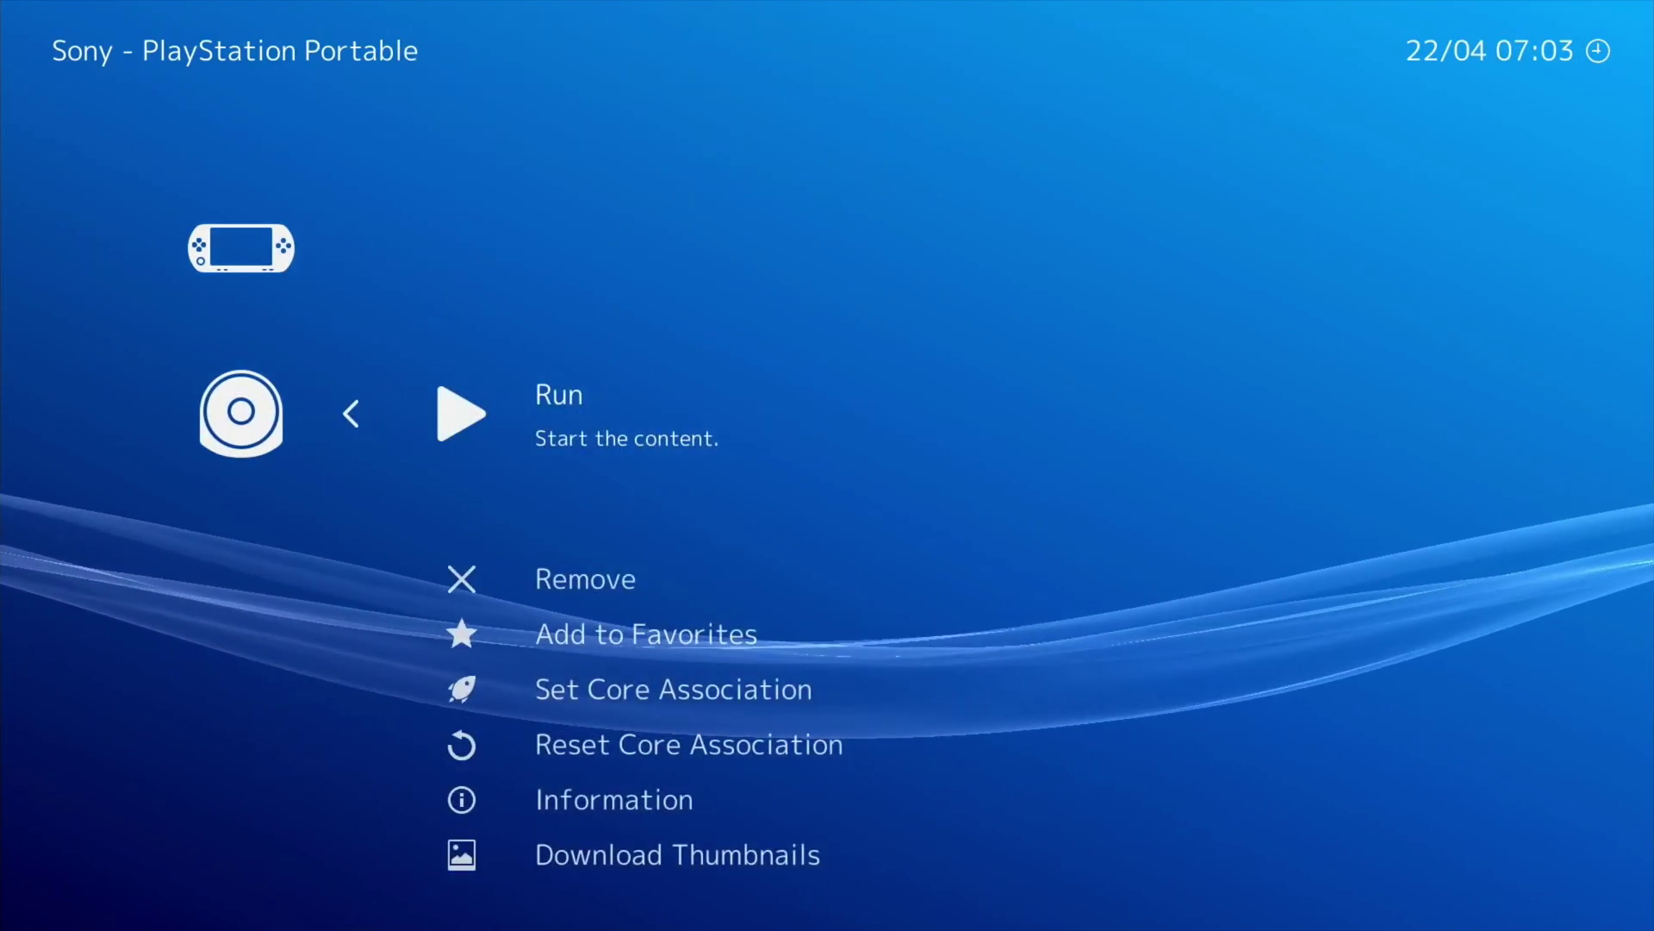
key("Down")
key("Down")
key("Down")
key("Return")
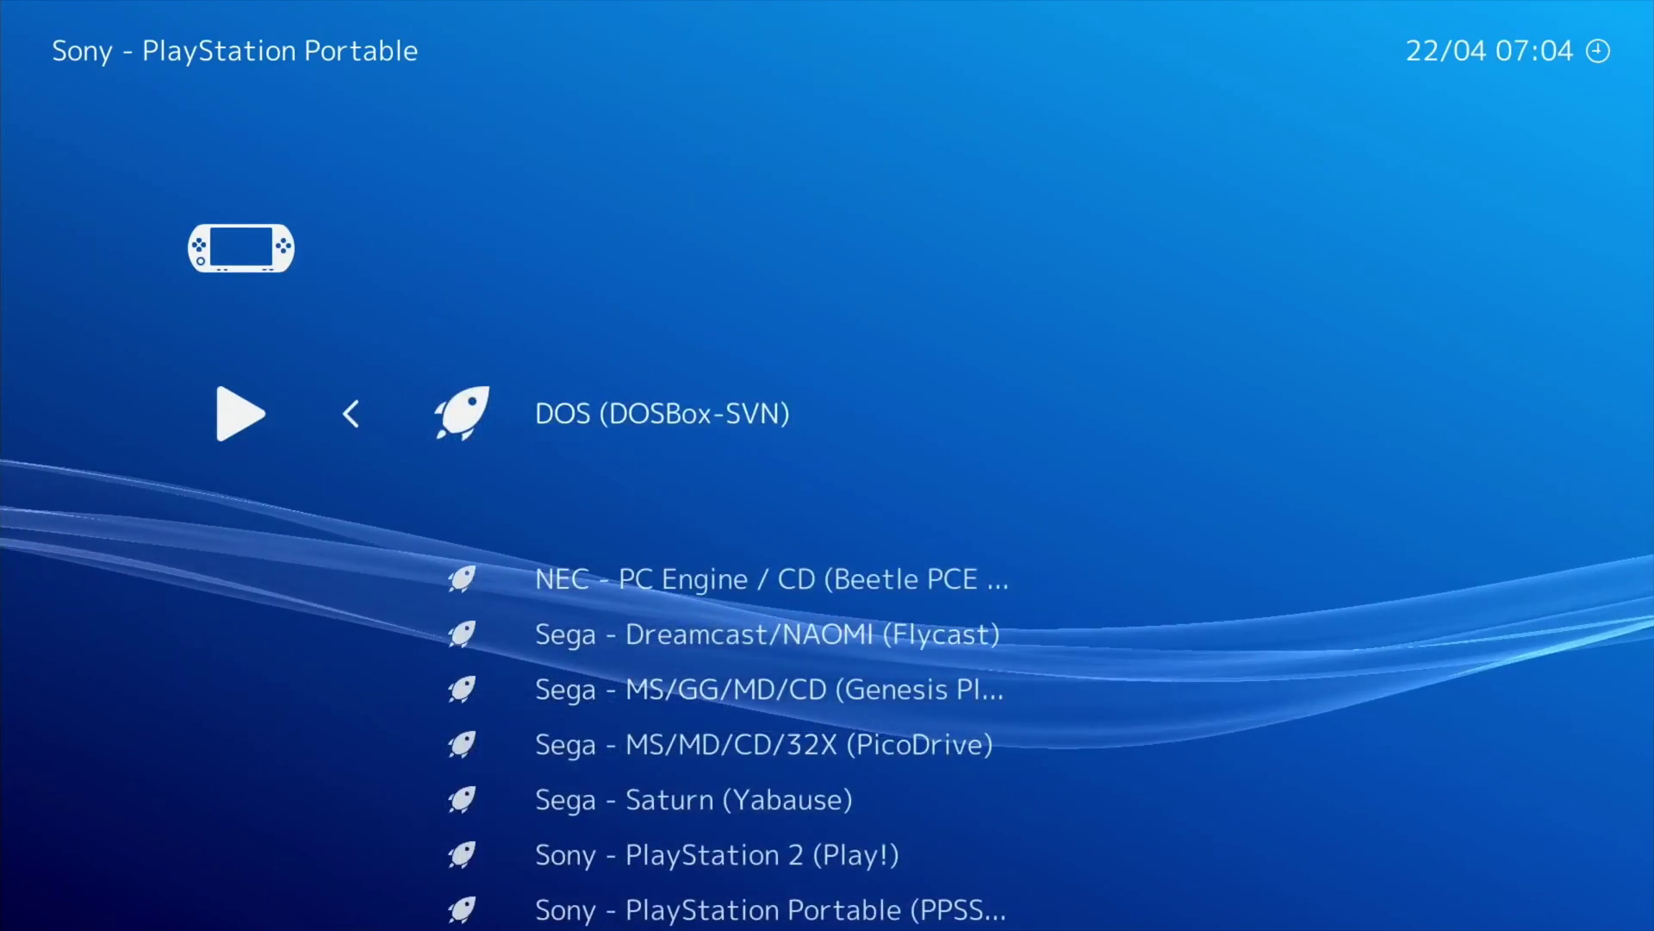
key("Down")
key("Down")
key("Down")
key("Down")
key("Down")
key("Down")
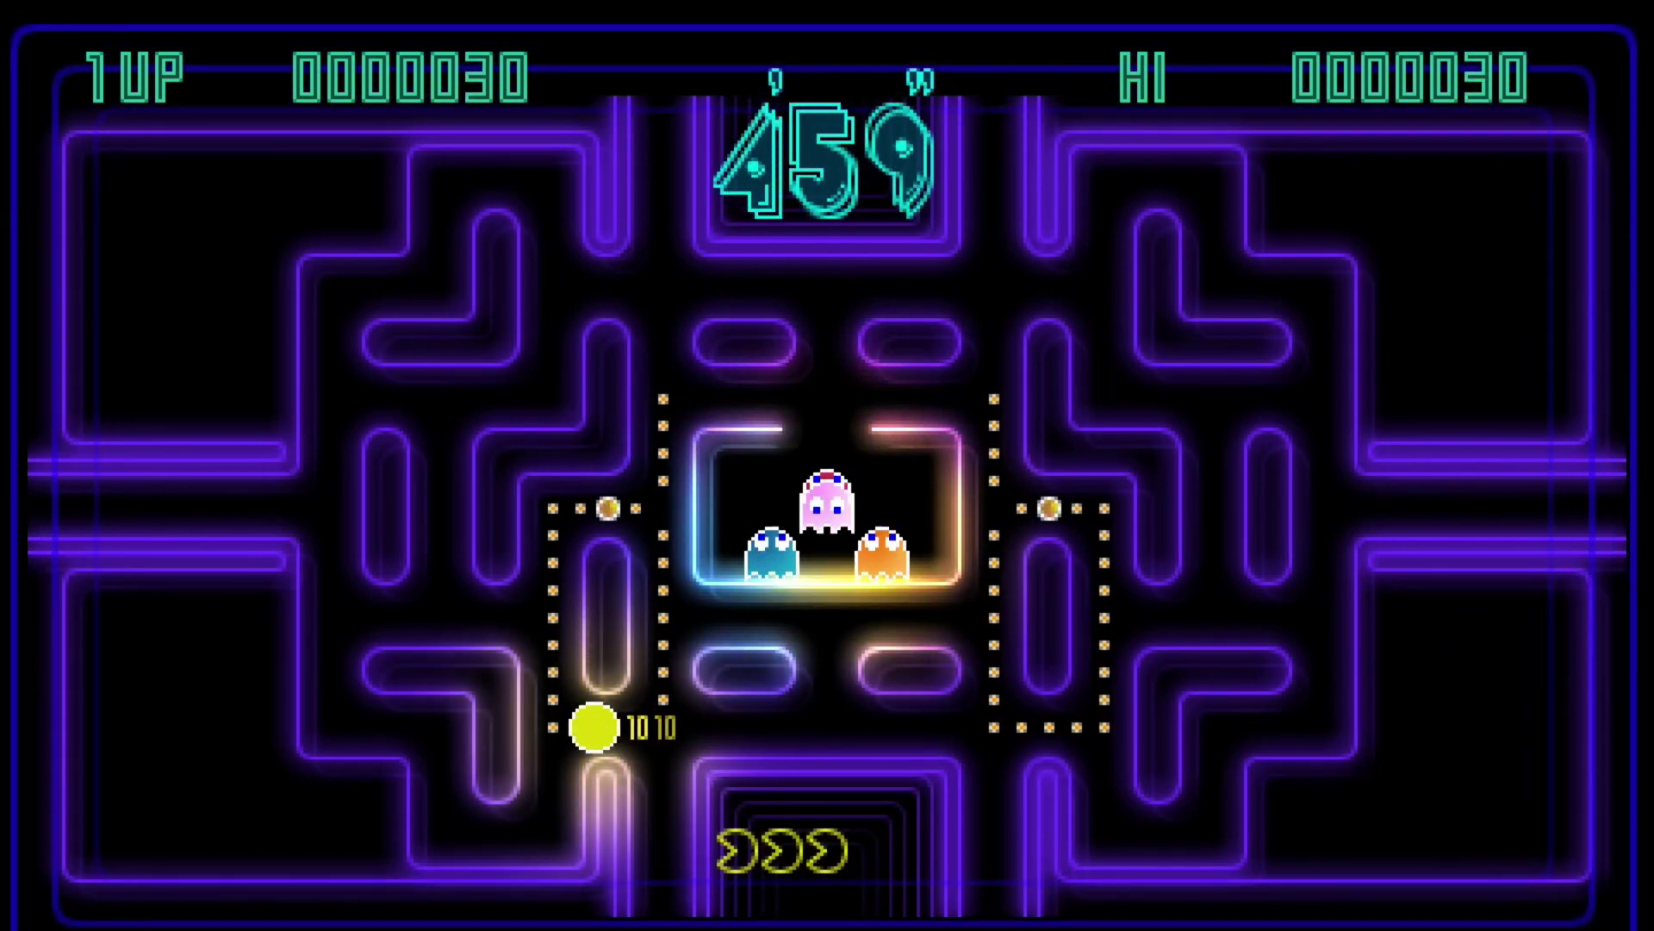
Steer Pac-Man to the power pellet and chase the frightened ghosts
key("Up")
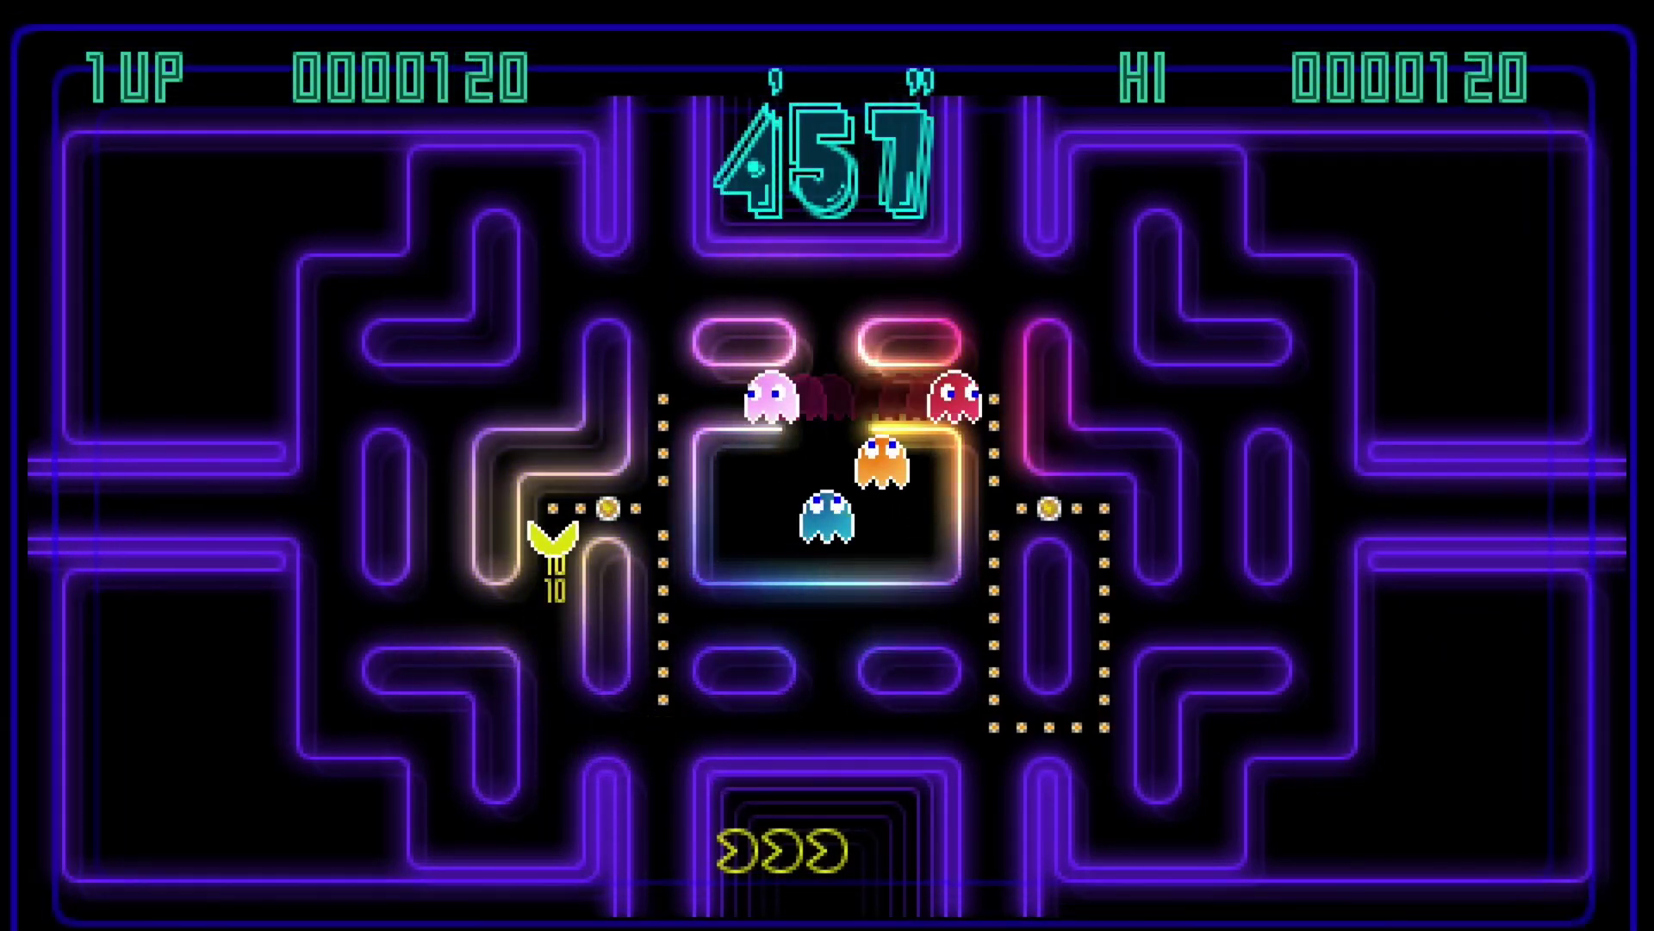
key("Right")
key("Down")
key("Up")
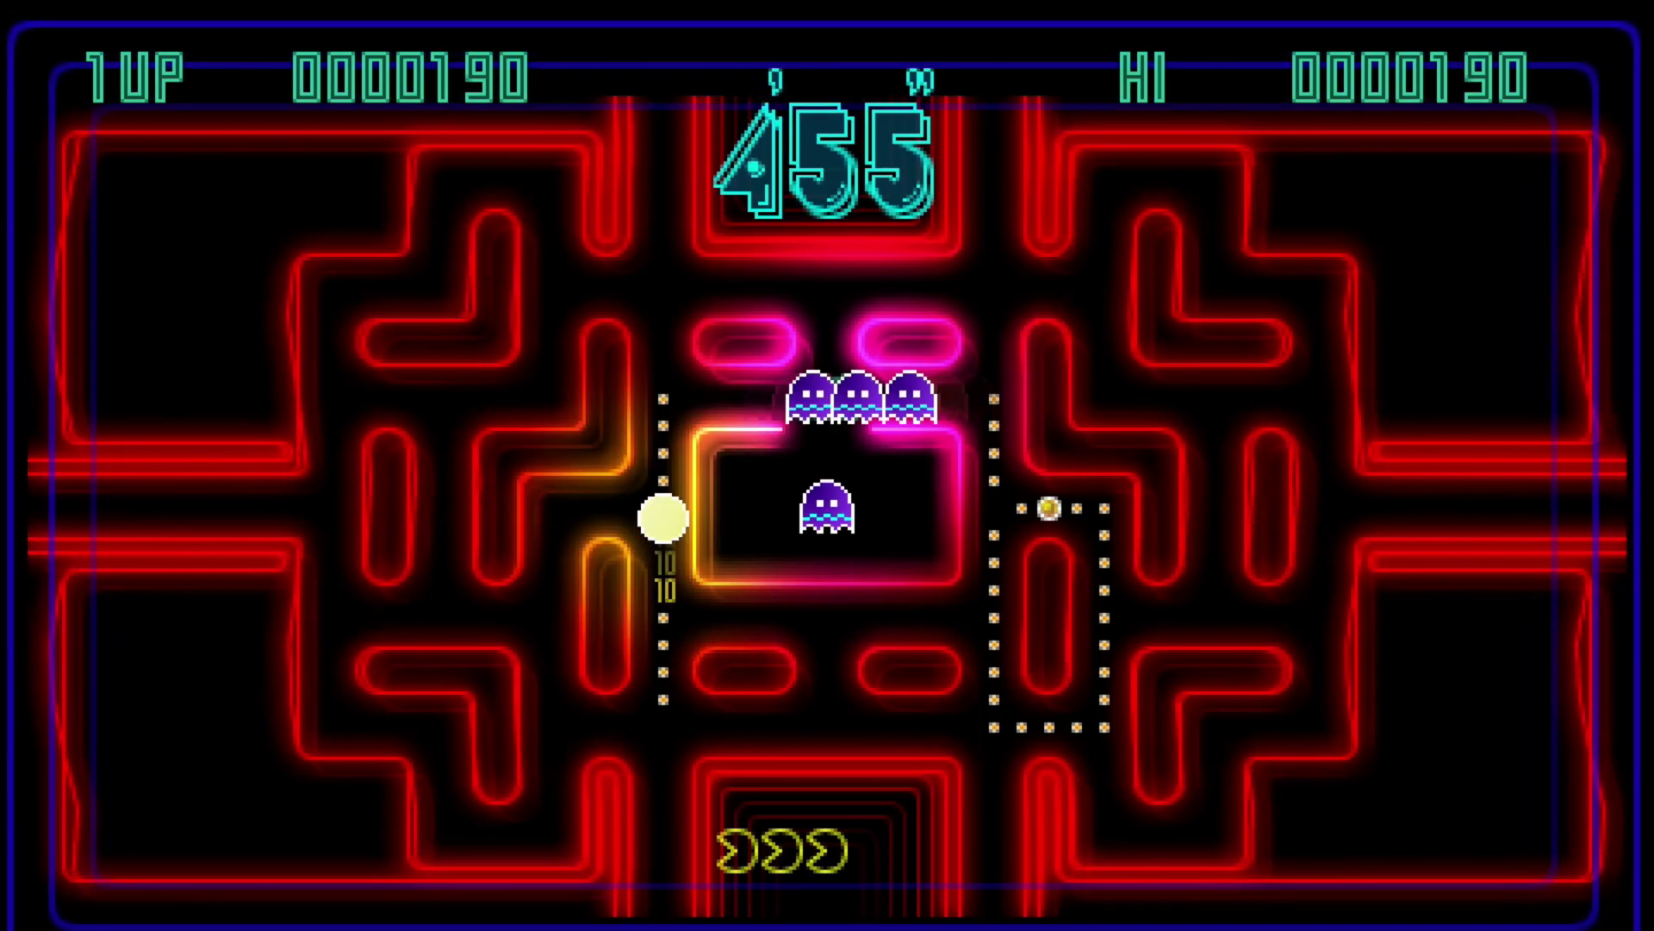
key("Right")
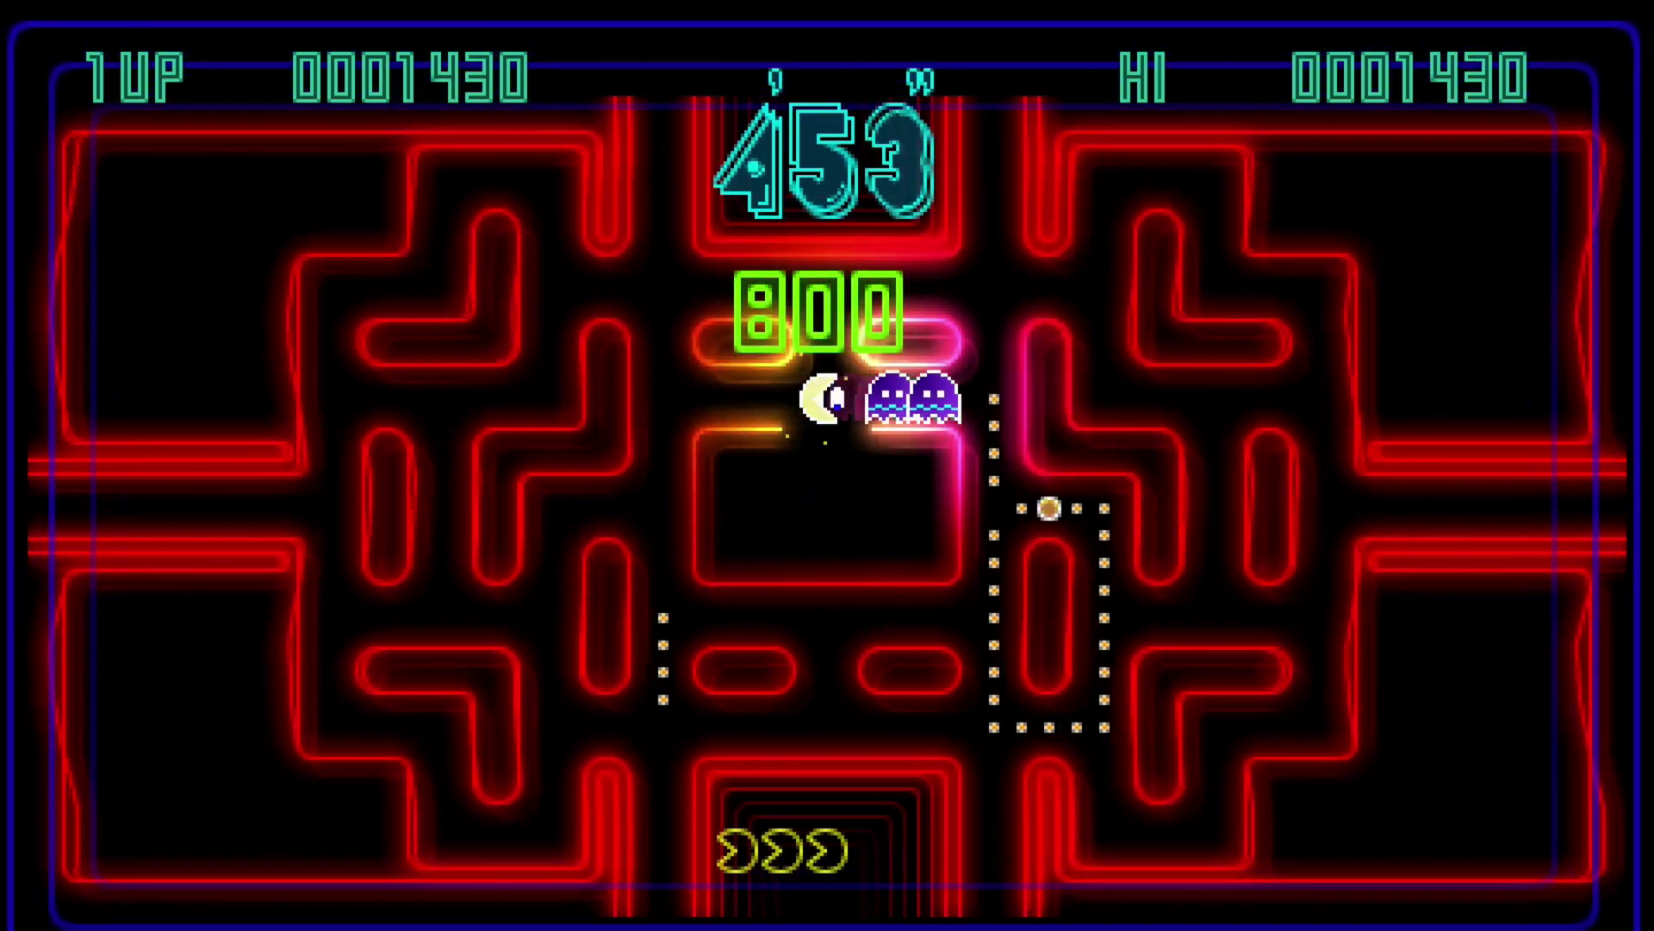
Pause the game and scroll the Sony - PlayStation playlist past Gran Turismo 2
key("Escape")
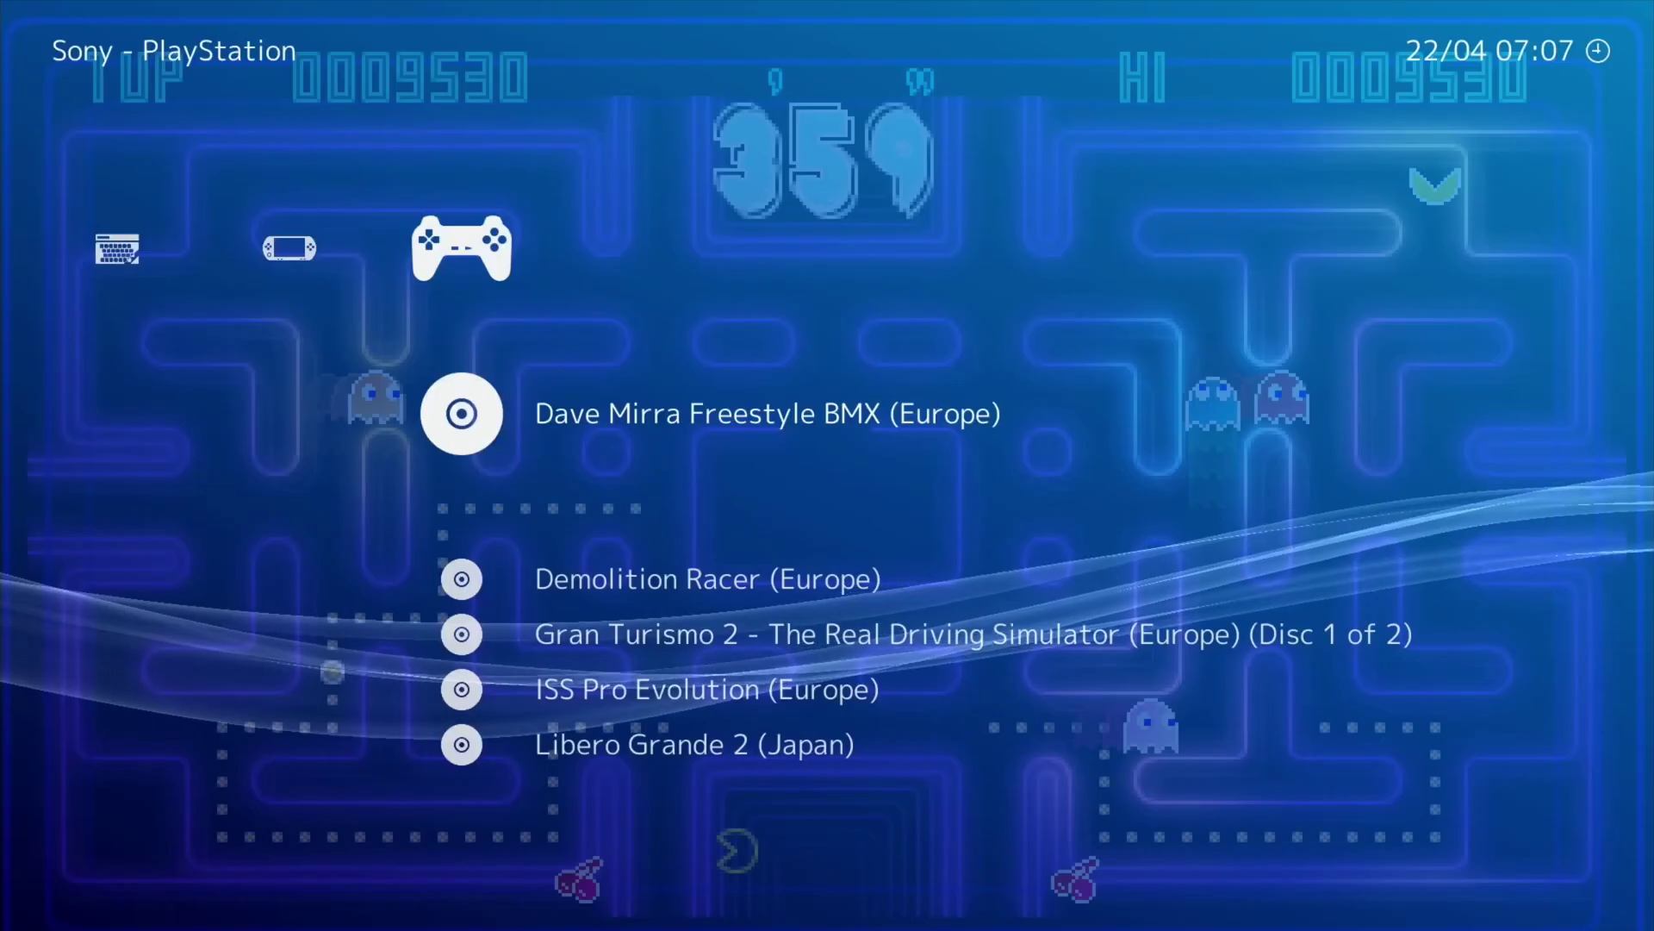
key("Down")
key("Down")
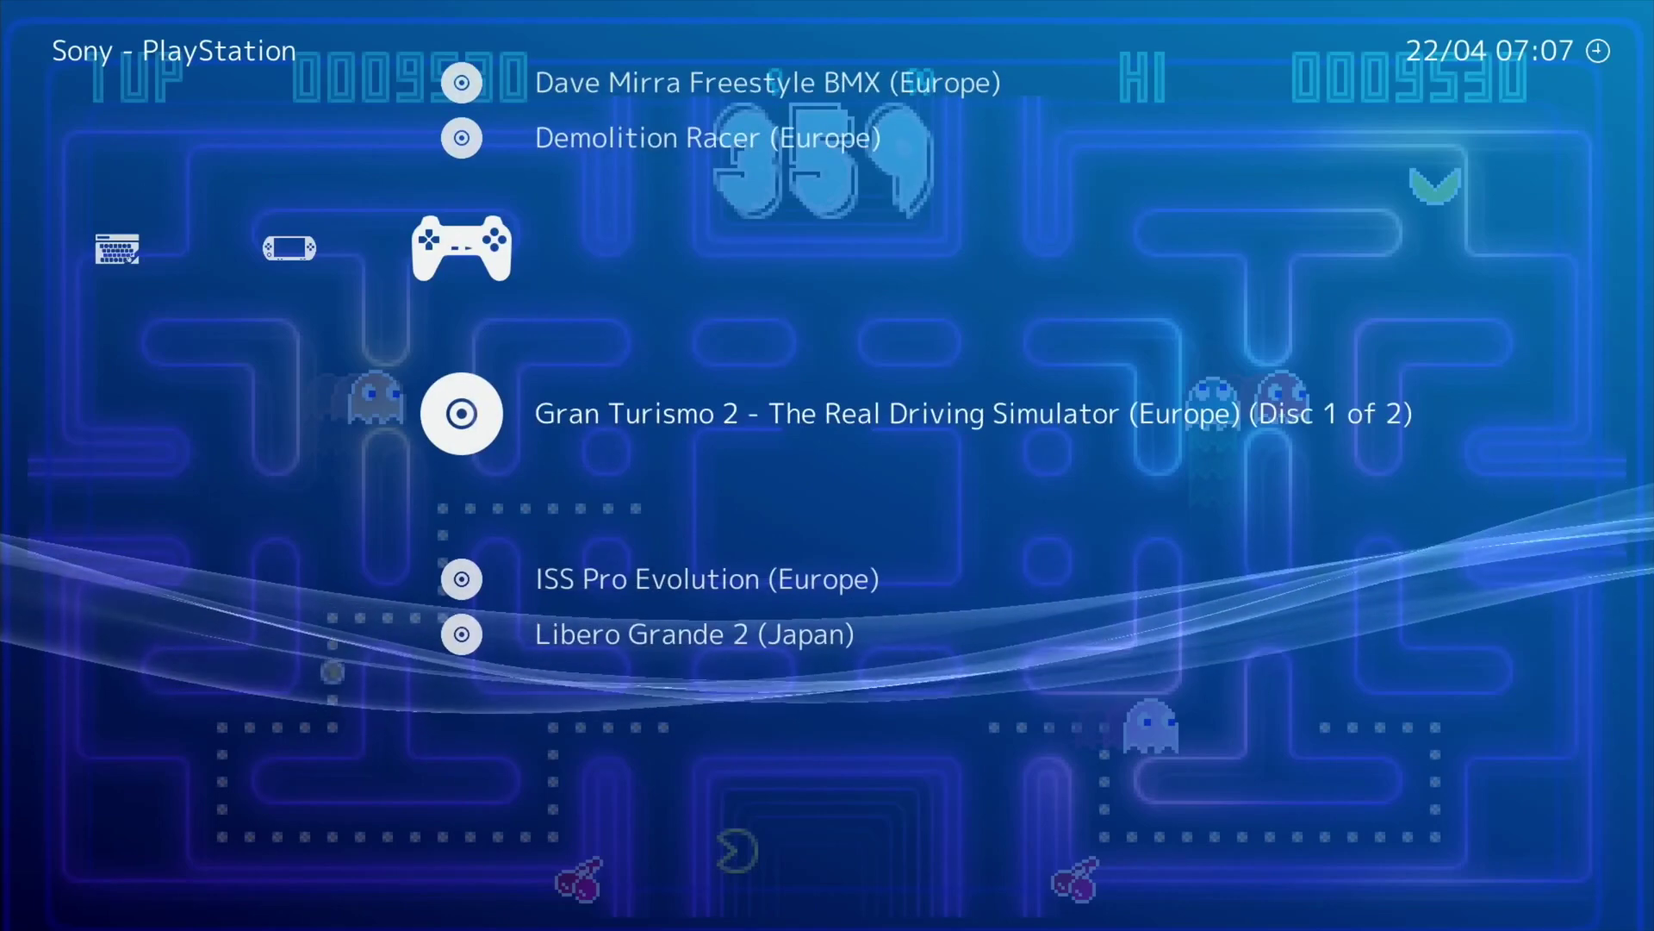
key("Down")
key("Down")
key("Down")
key("Down")
key("Down")
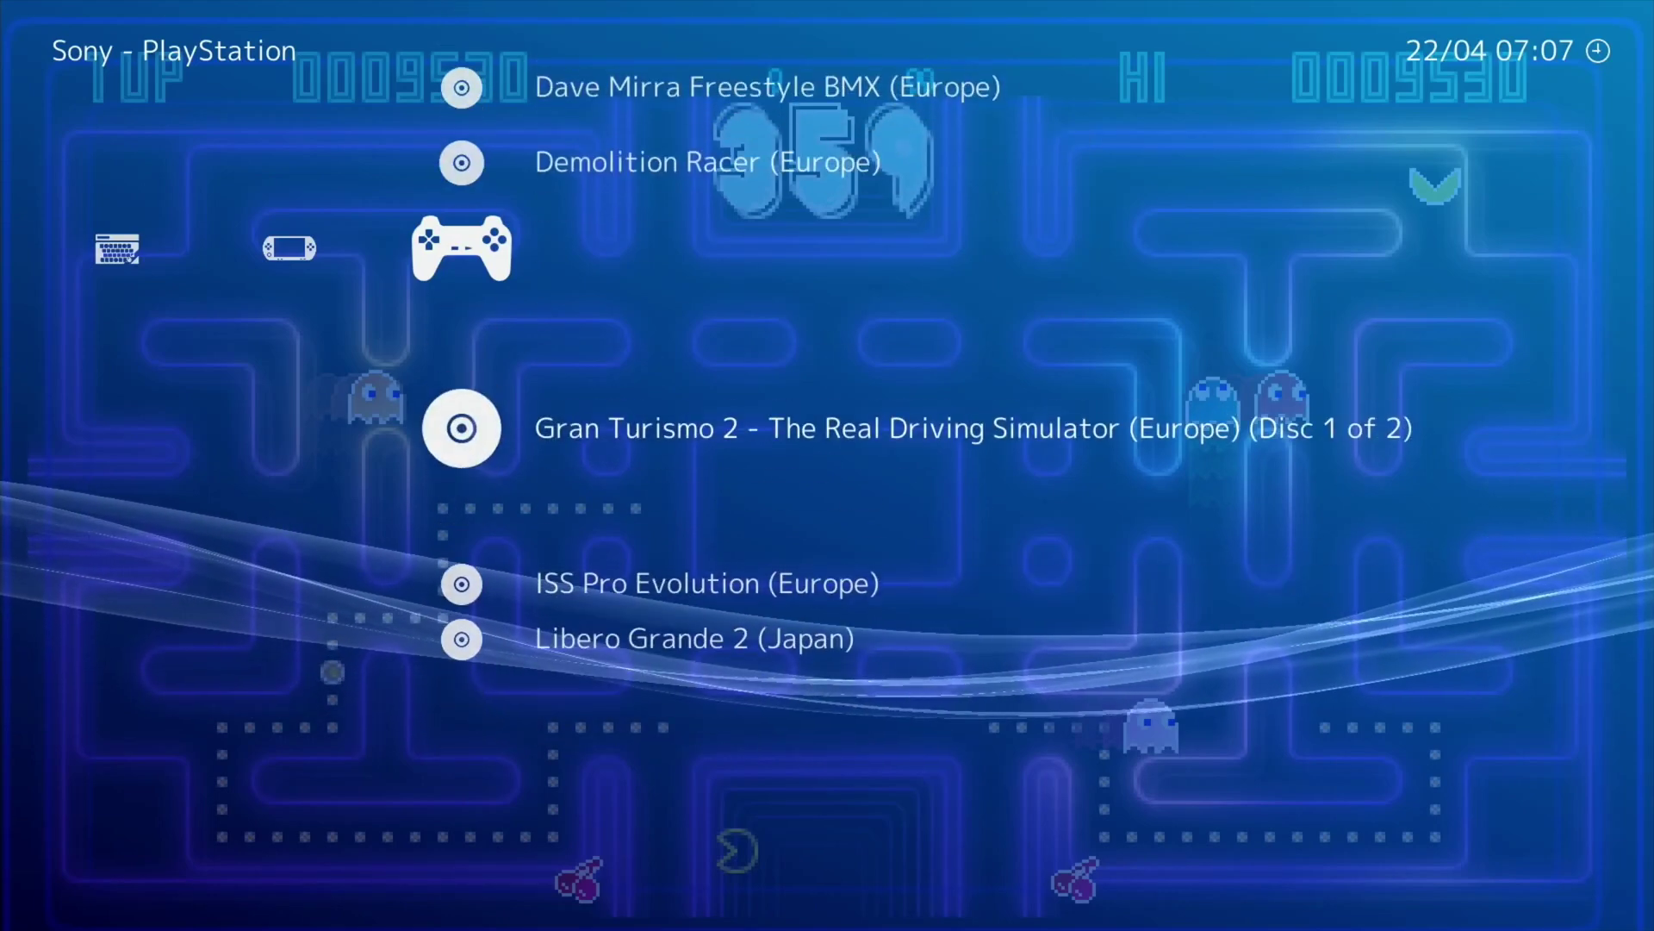
key("Down")
key("Down")
key("Down")
key("Down")
key("Down")
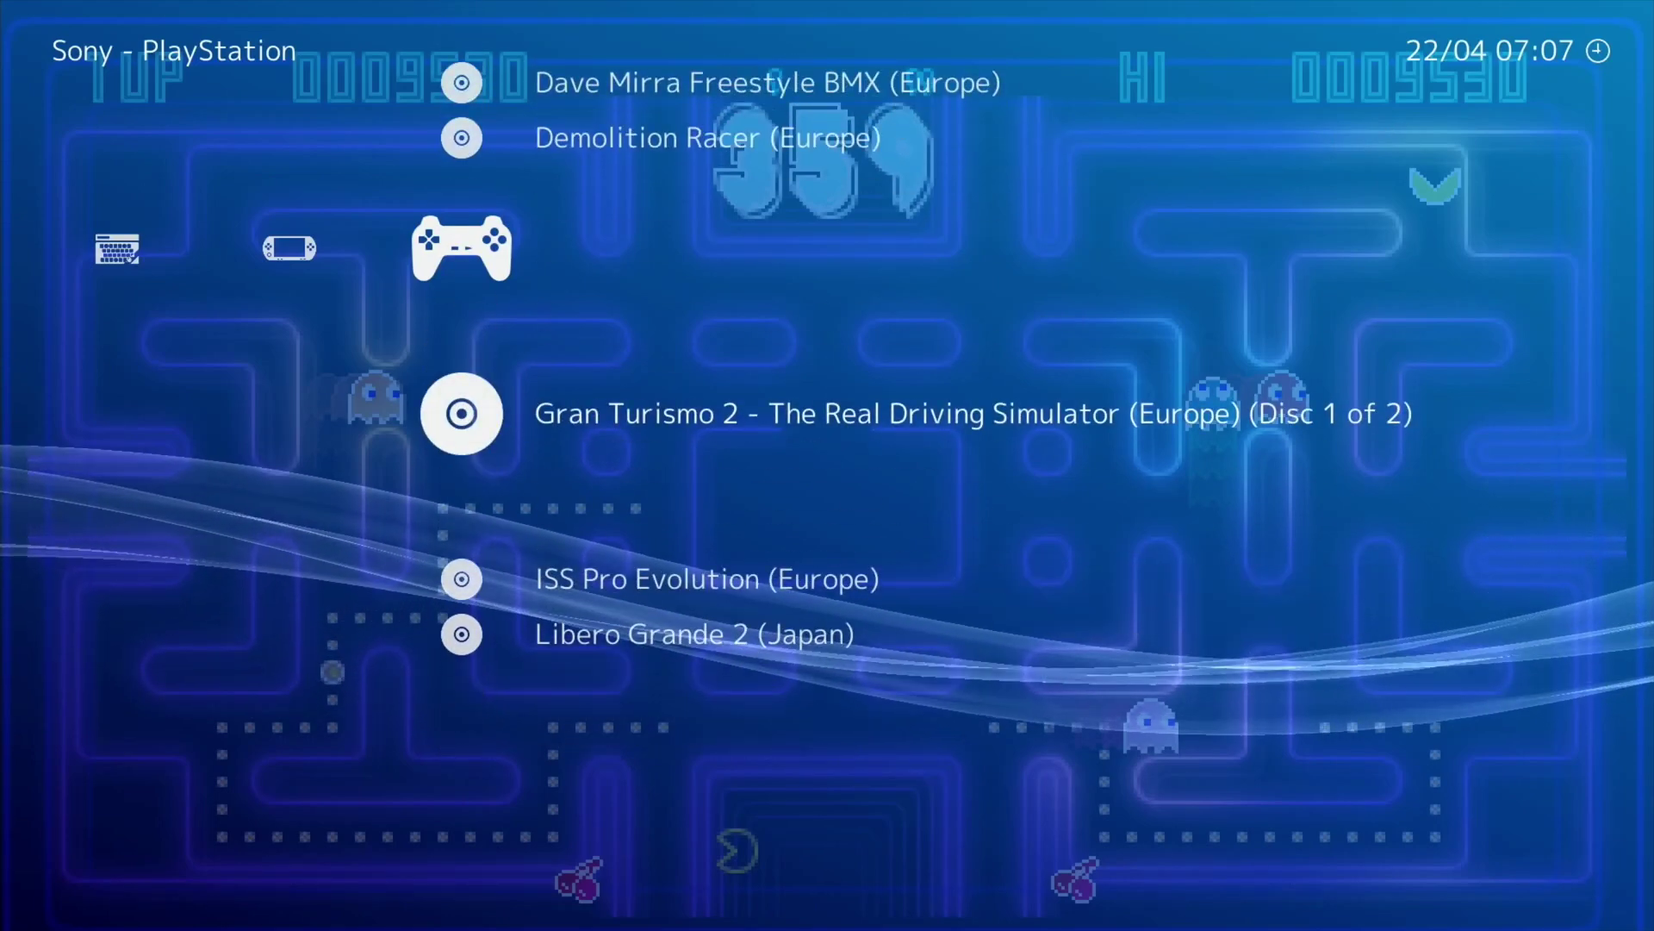
key("Down")
key("Up")
key("Up")
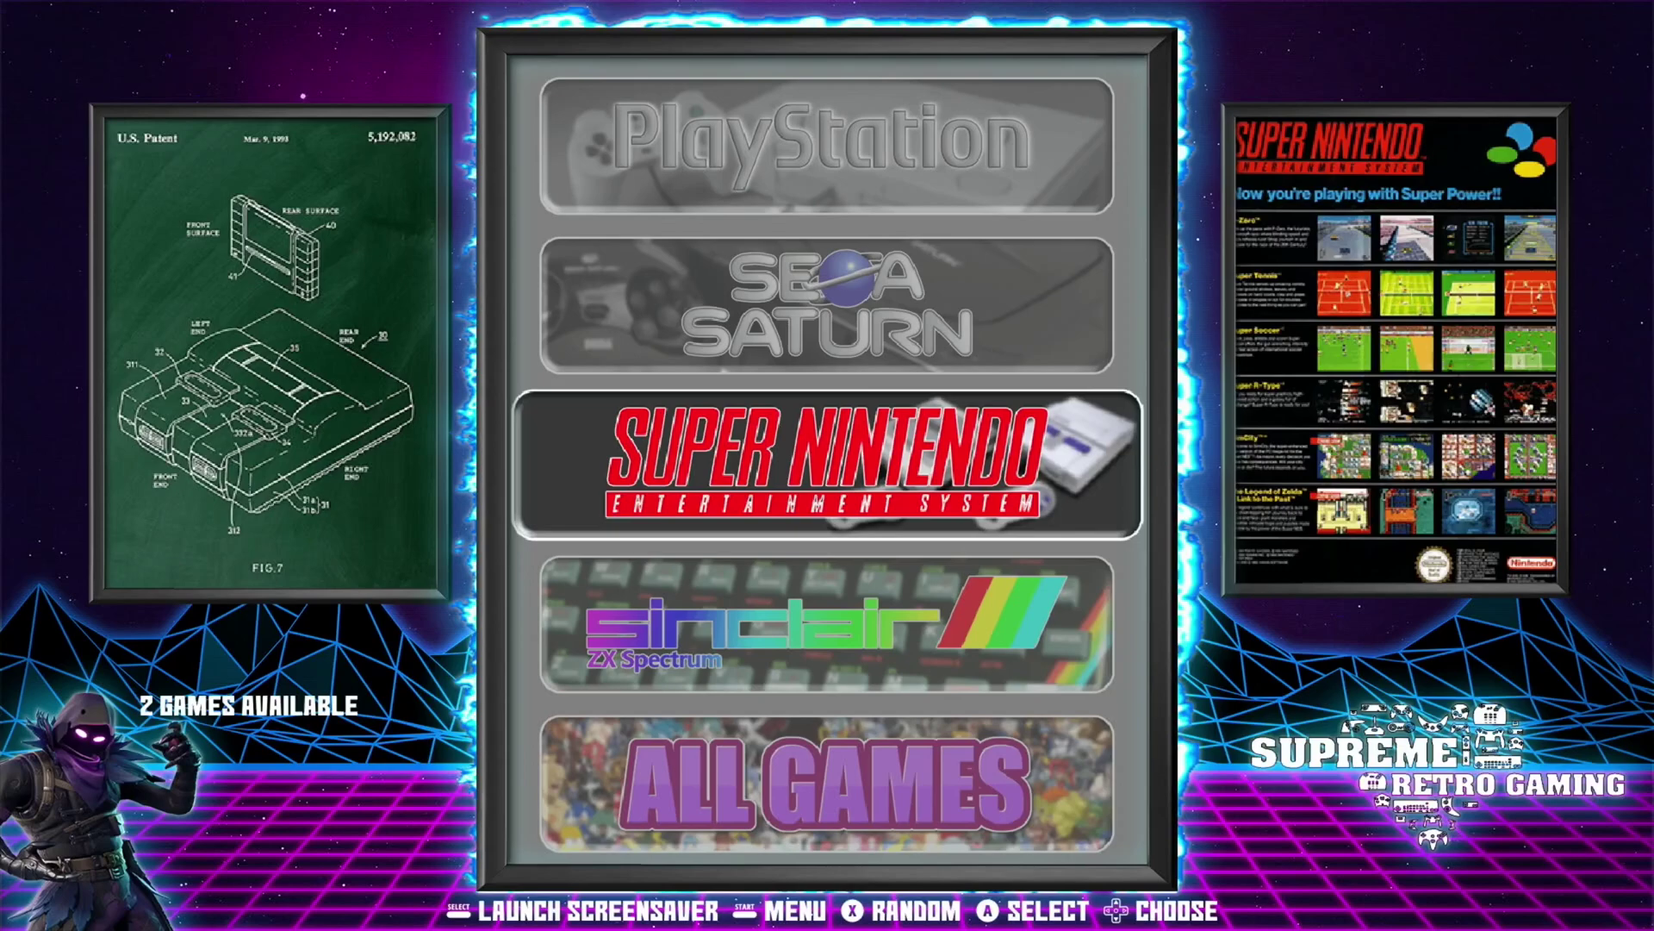
Open the PSP system's seven games, scroll to Pac-Man, then return to the system wheel
key("Down")
key("Down")
key("Down")
key("Down")
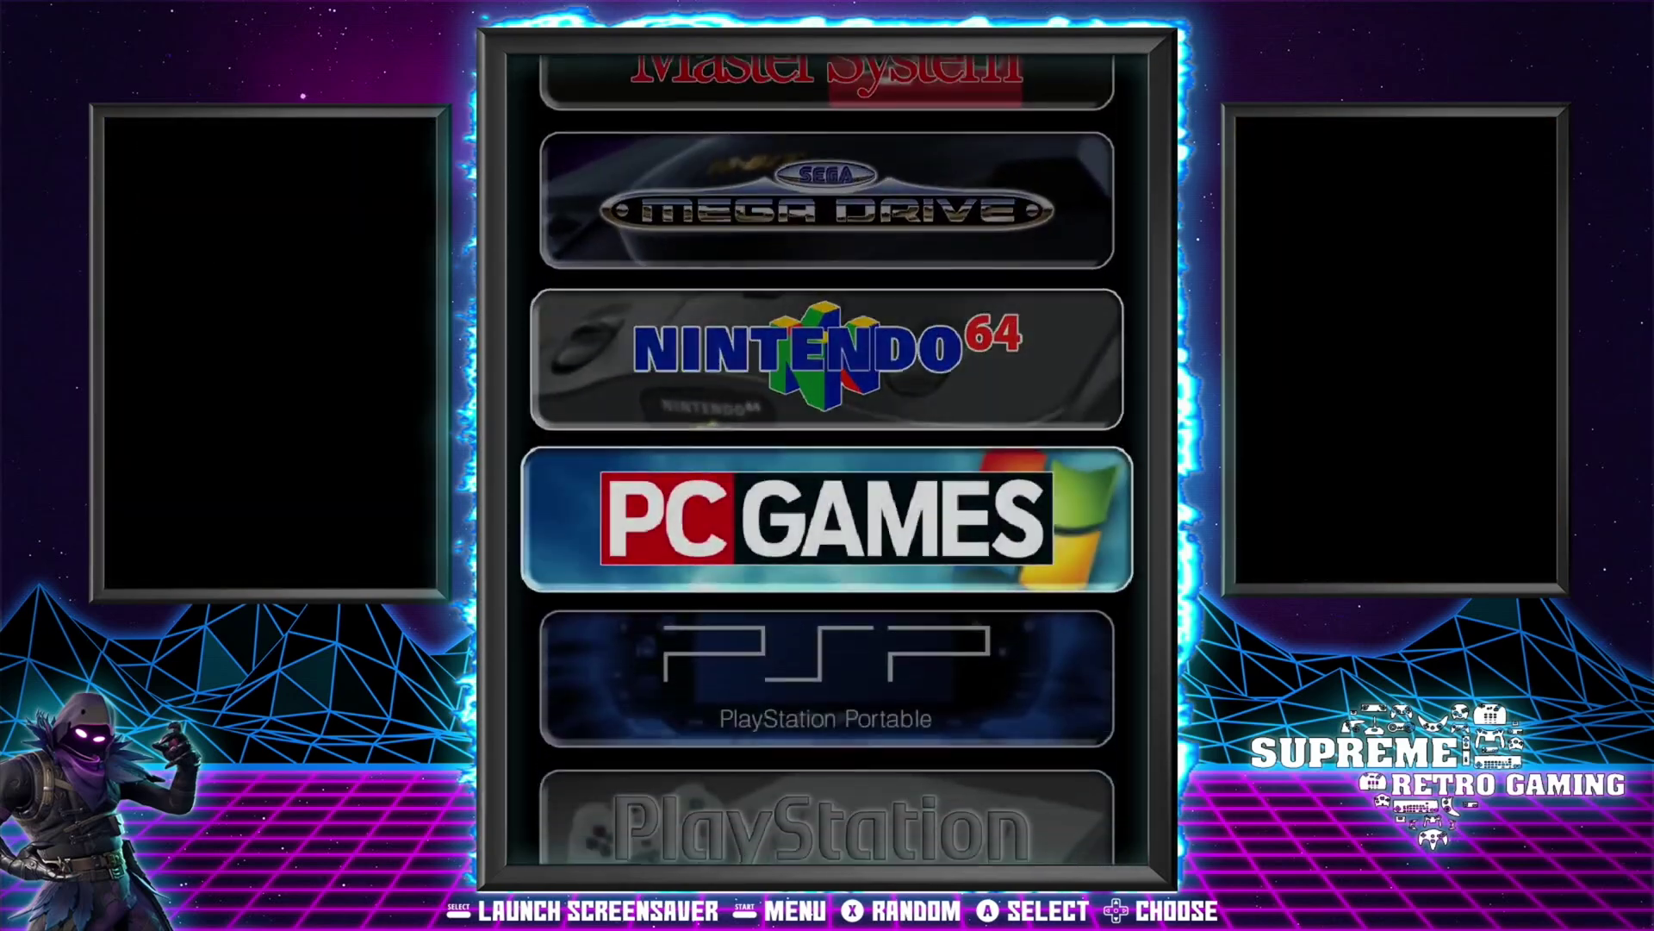
key("Up")
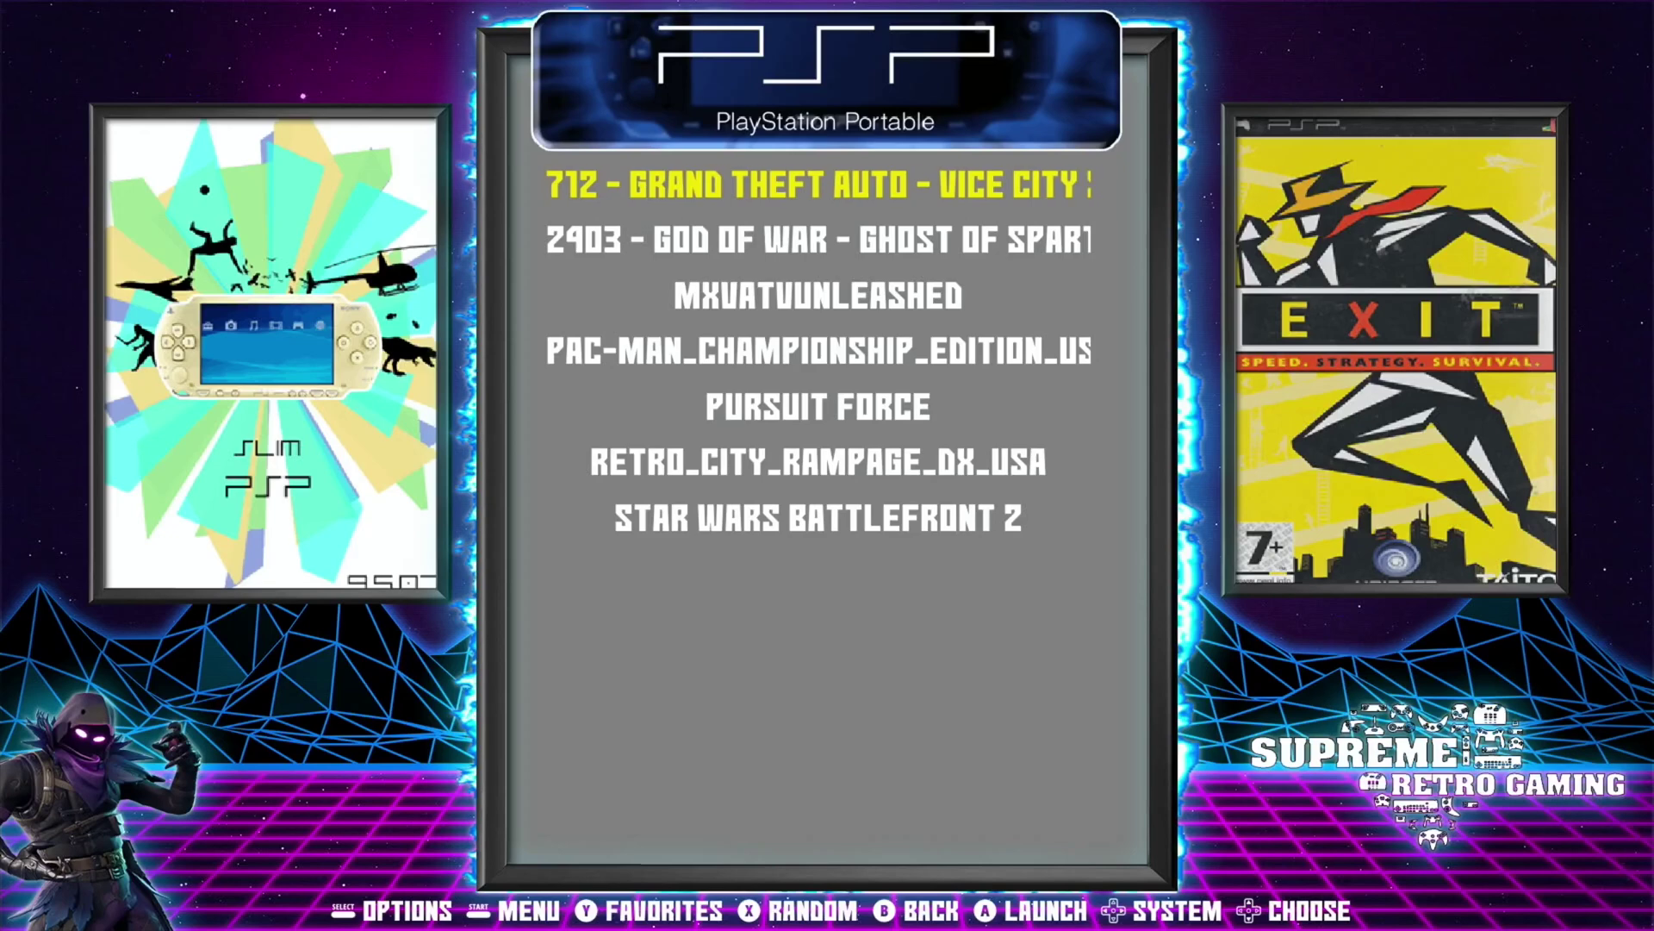
key("Down")
key("Down")
key("Down")
key("Escape")
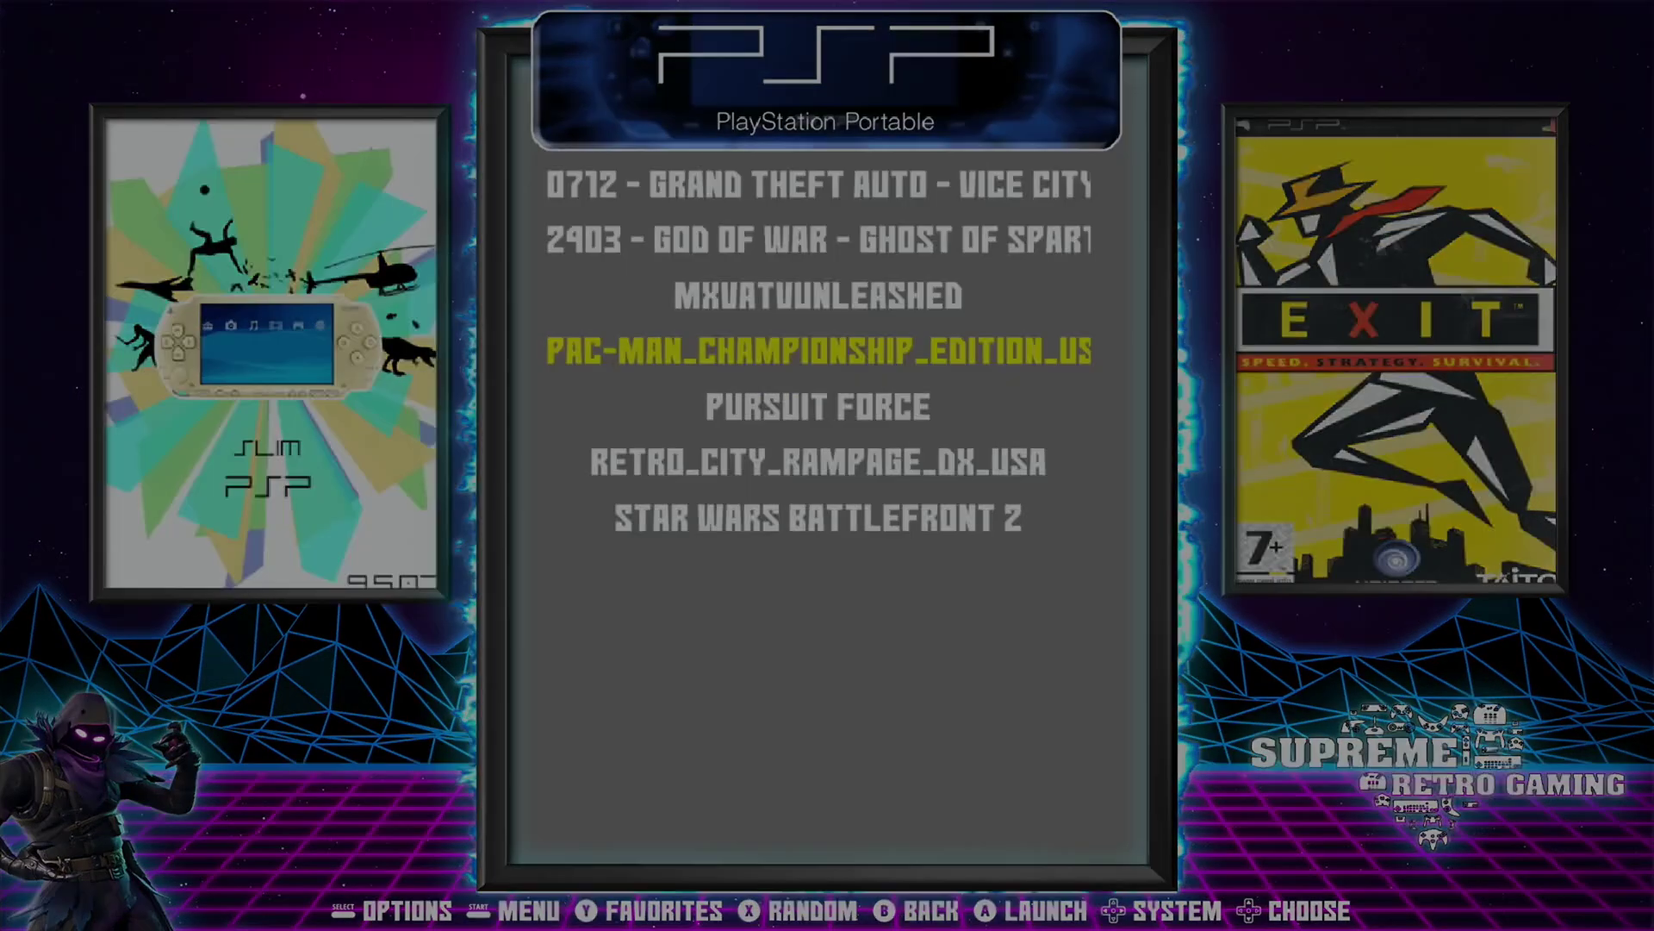
Open the PlayStation game list and scroll its titles from Demolition Racer to Spiderman
key("Down")
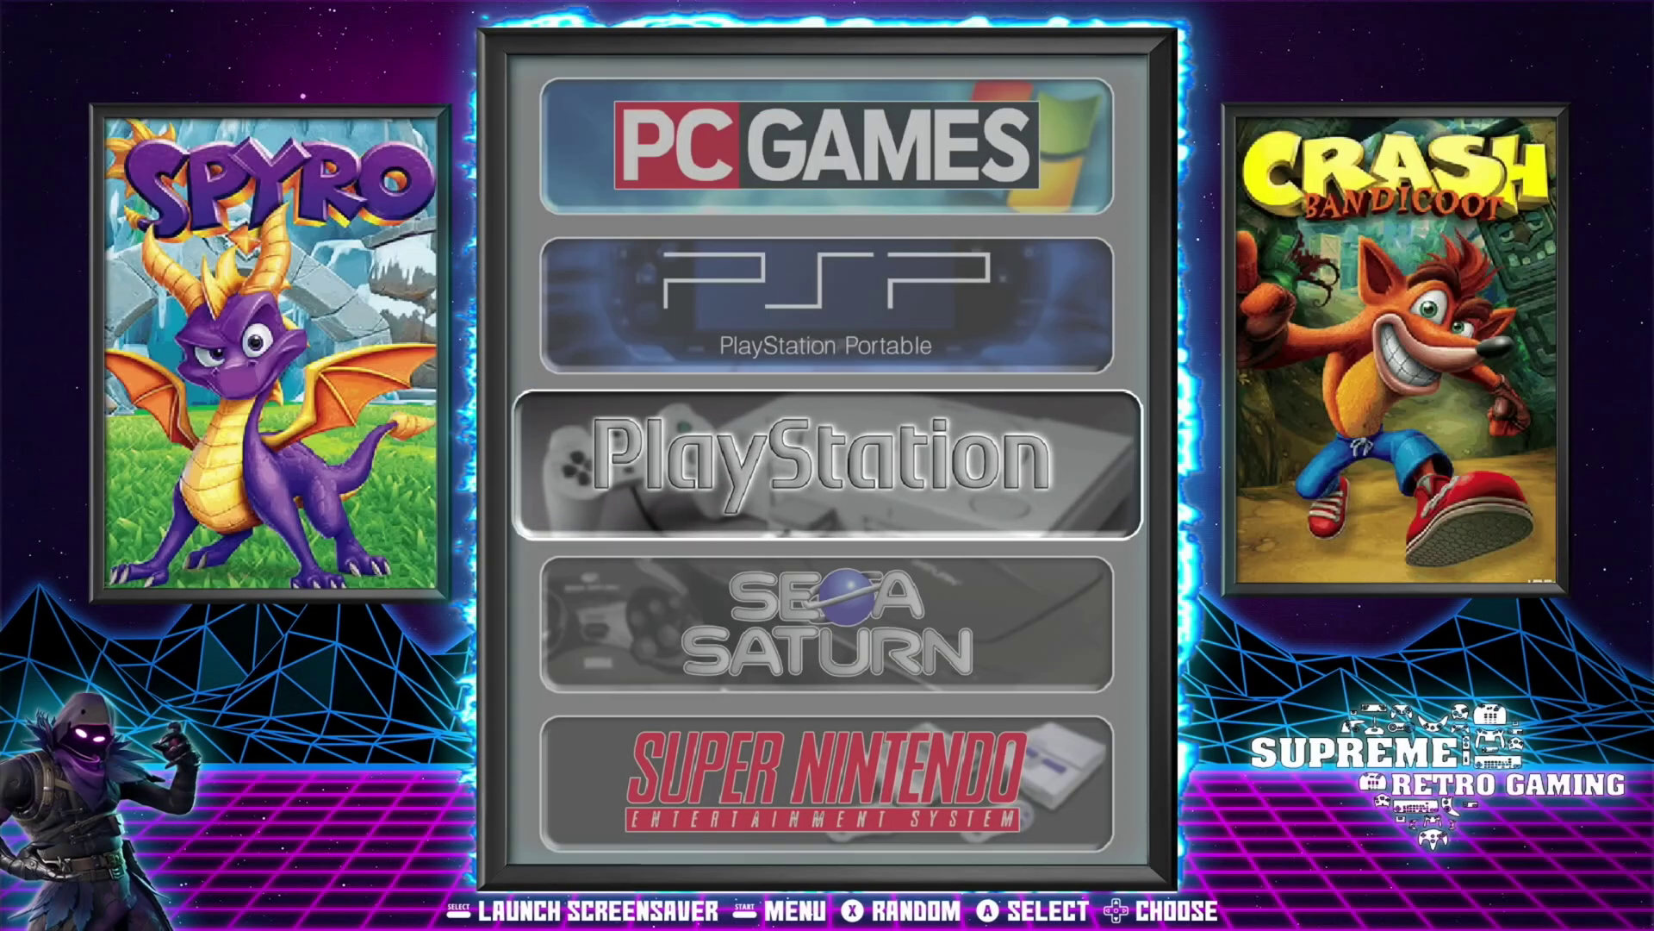
key("Return")
key("Down")
key("Down")
key("Down")
key("Down")
key("Down")
key("Down")
key("Down")
key("Down")
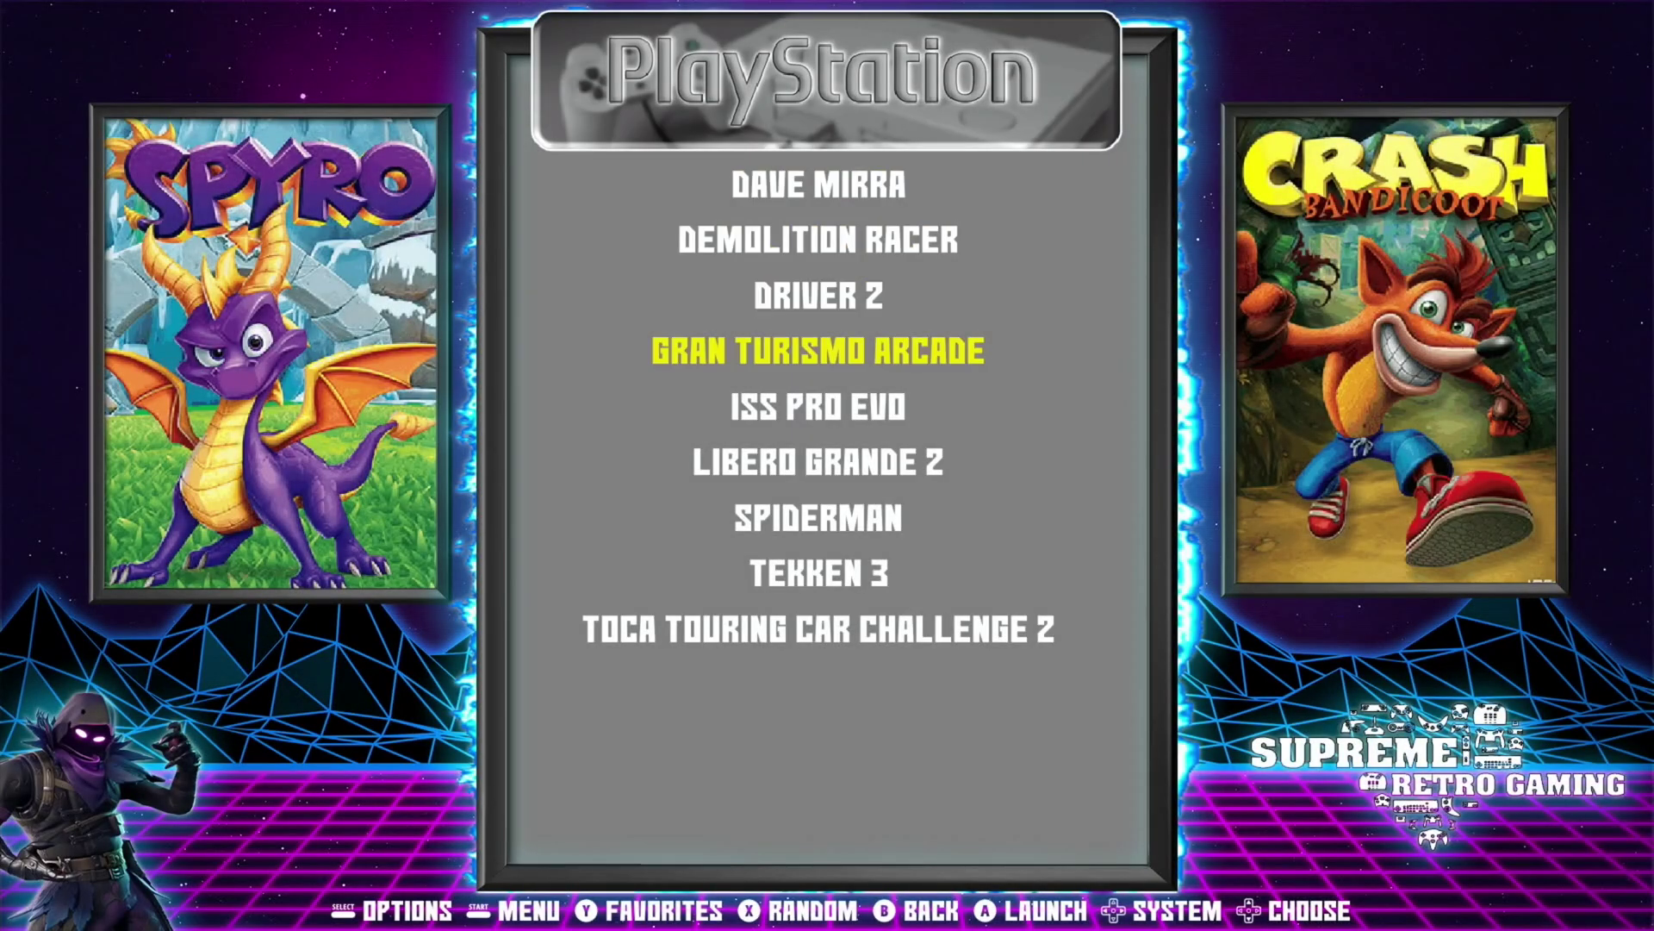
key("Up")
key("Up")
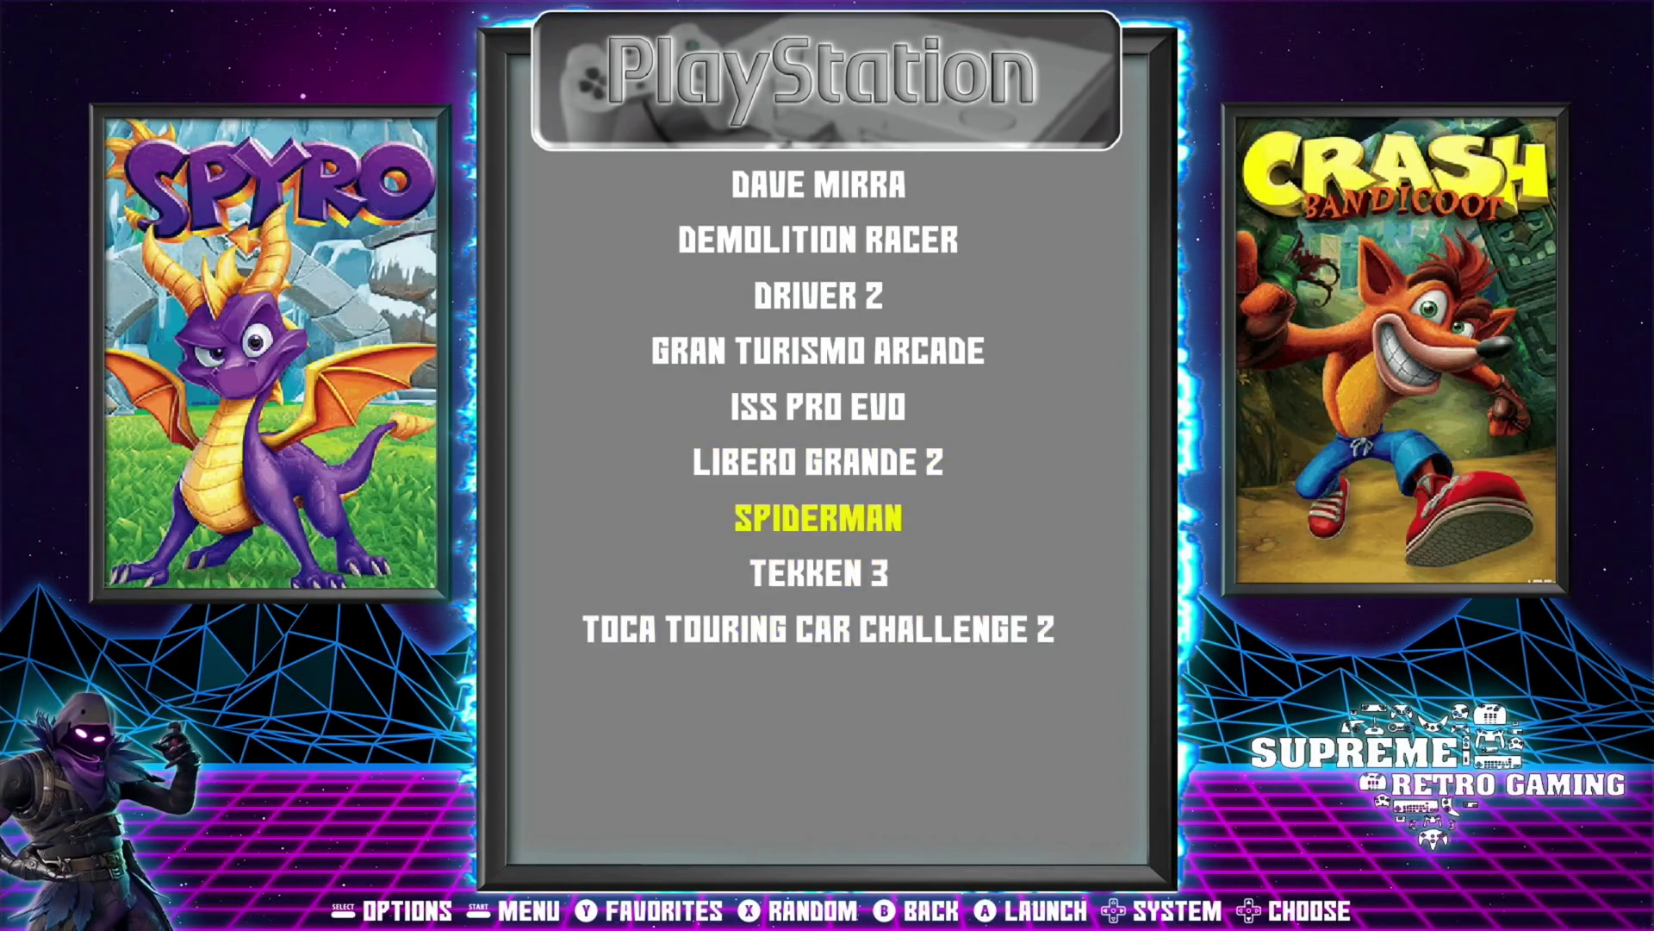
key("Down")
key("Down")
key("Up")
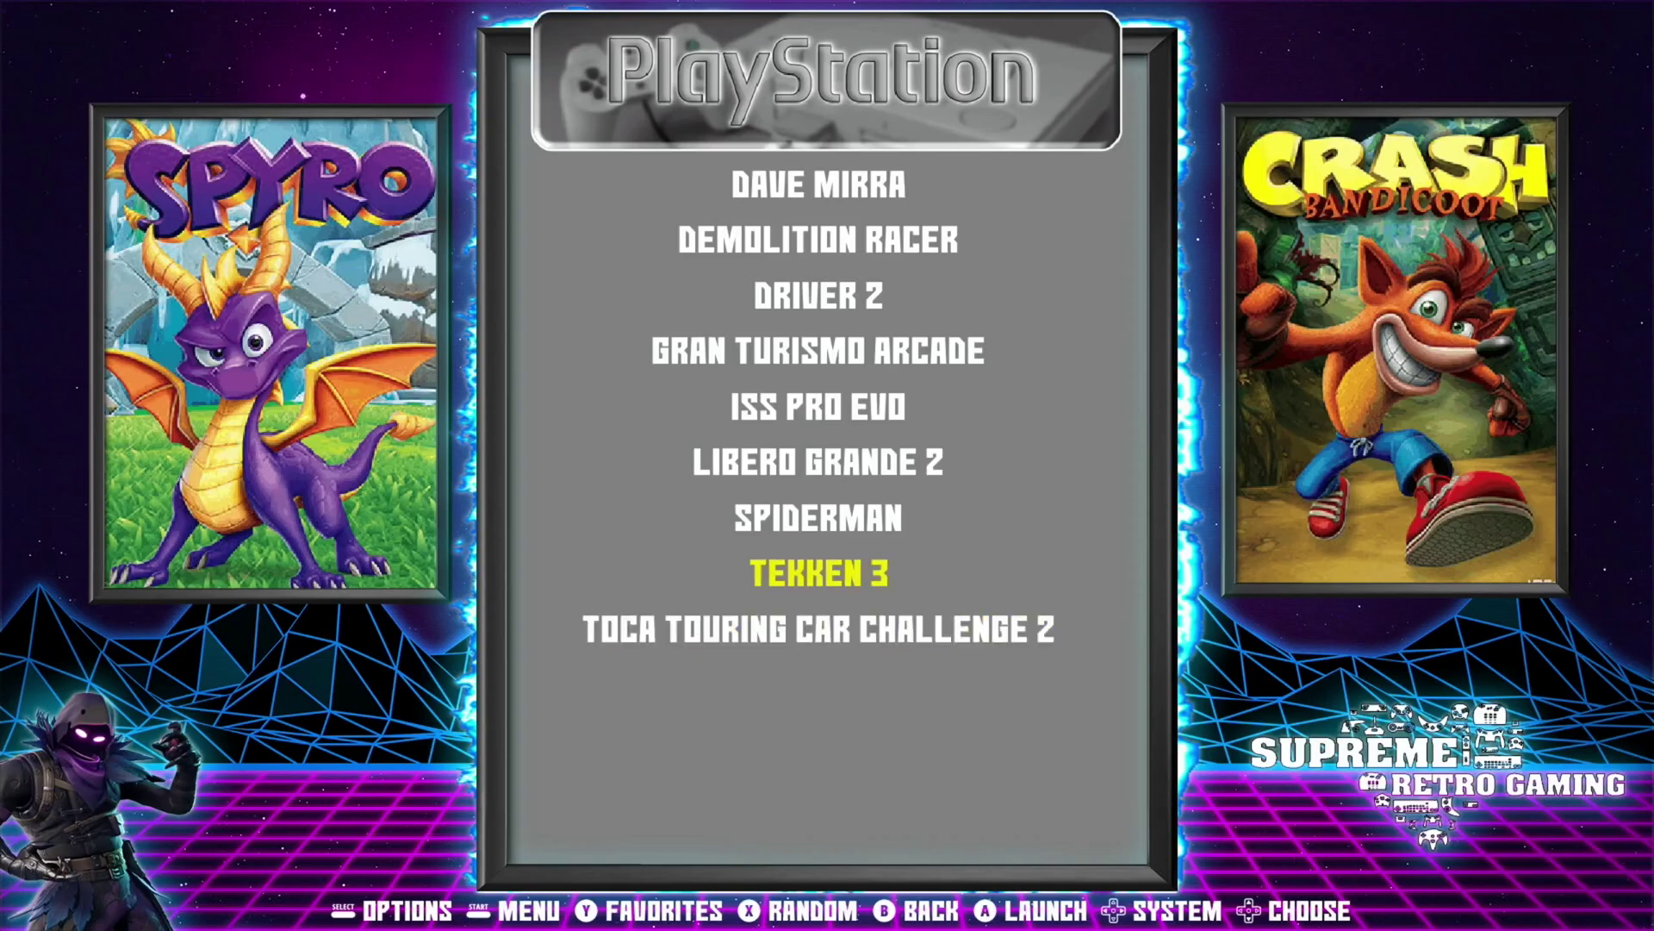
key("Up")
key("Up")
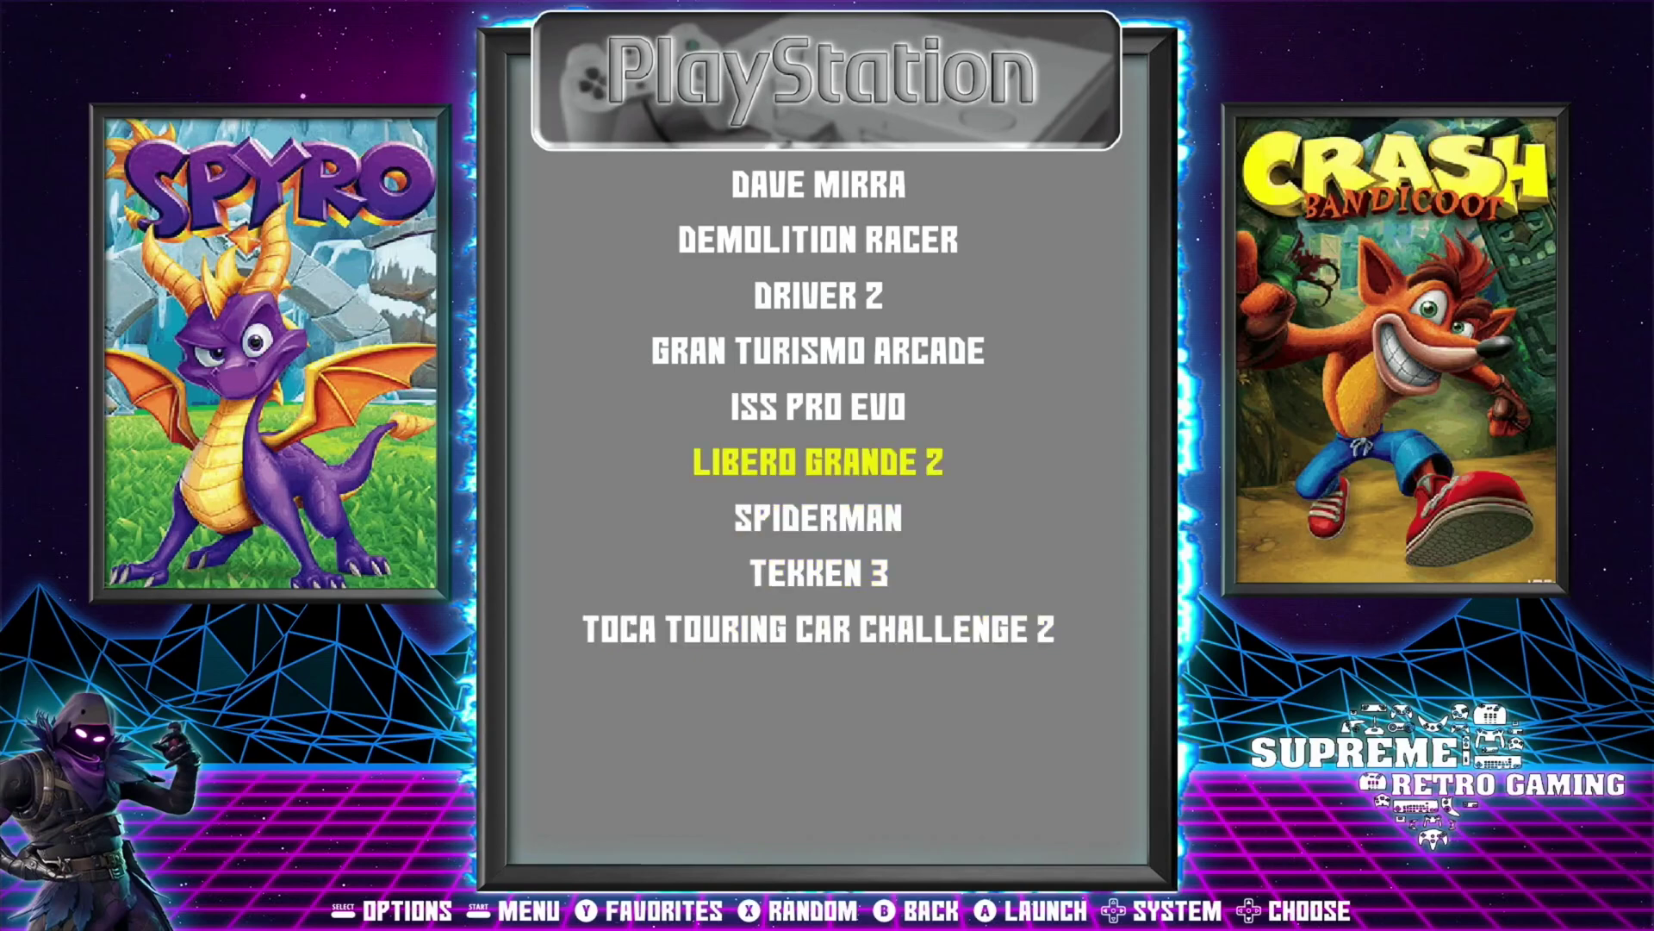
key("Up")
key("Up")
key("Up")
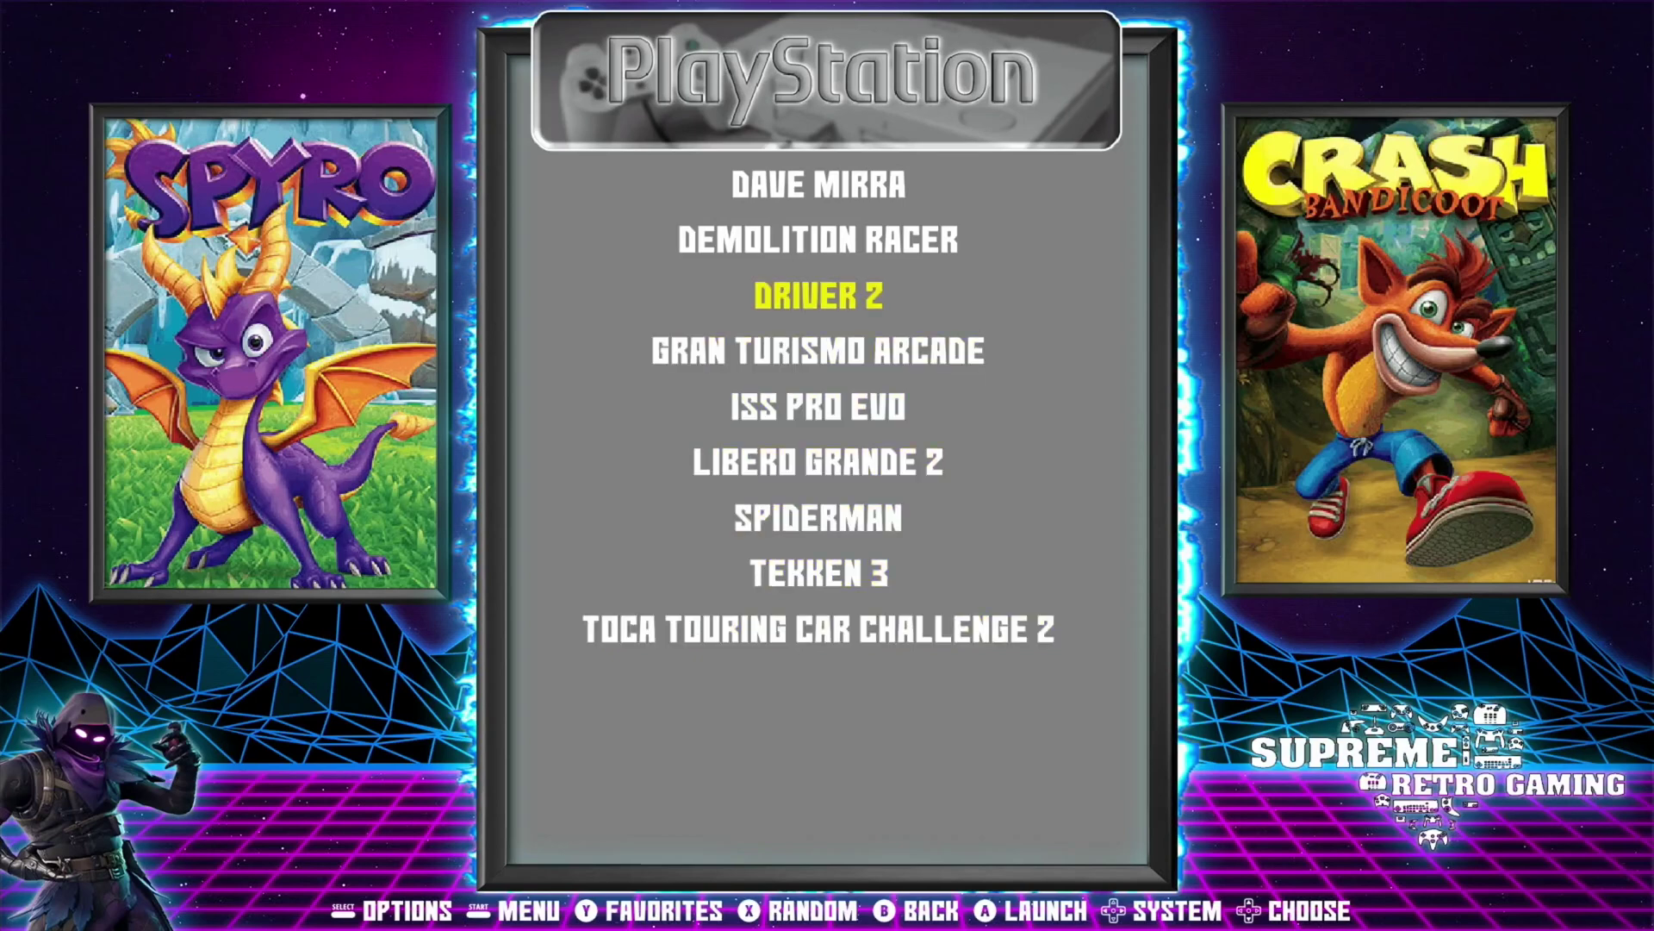
key("Down")
key("Down")
key("Down")
key("Down")
key("Down")
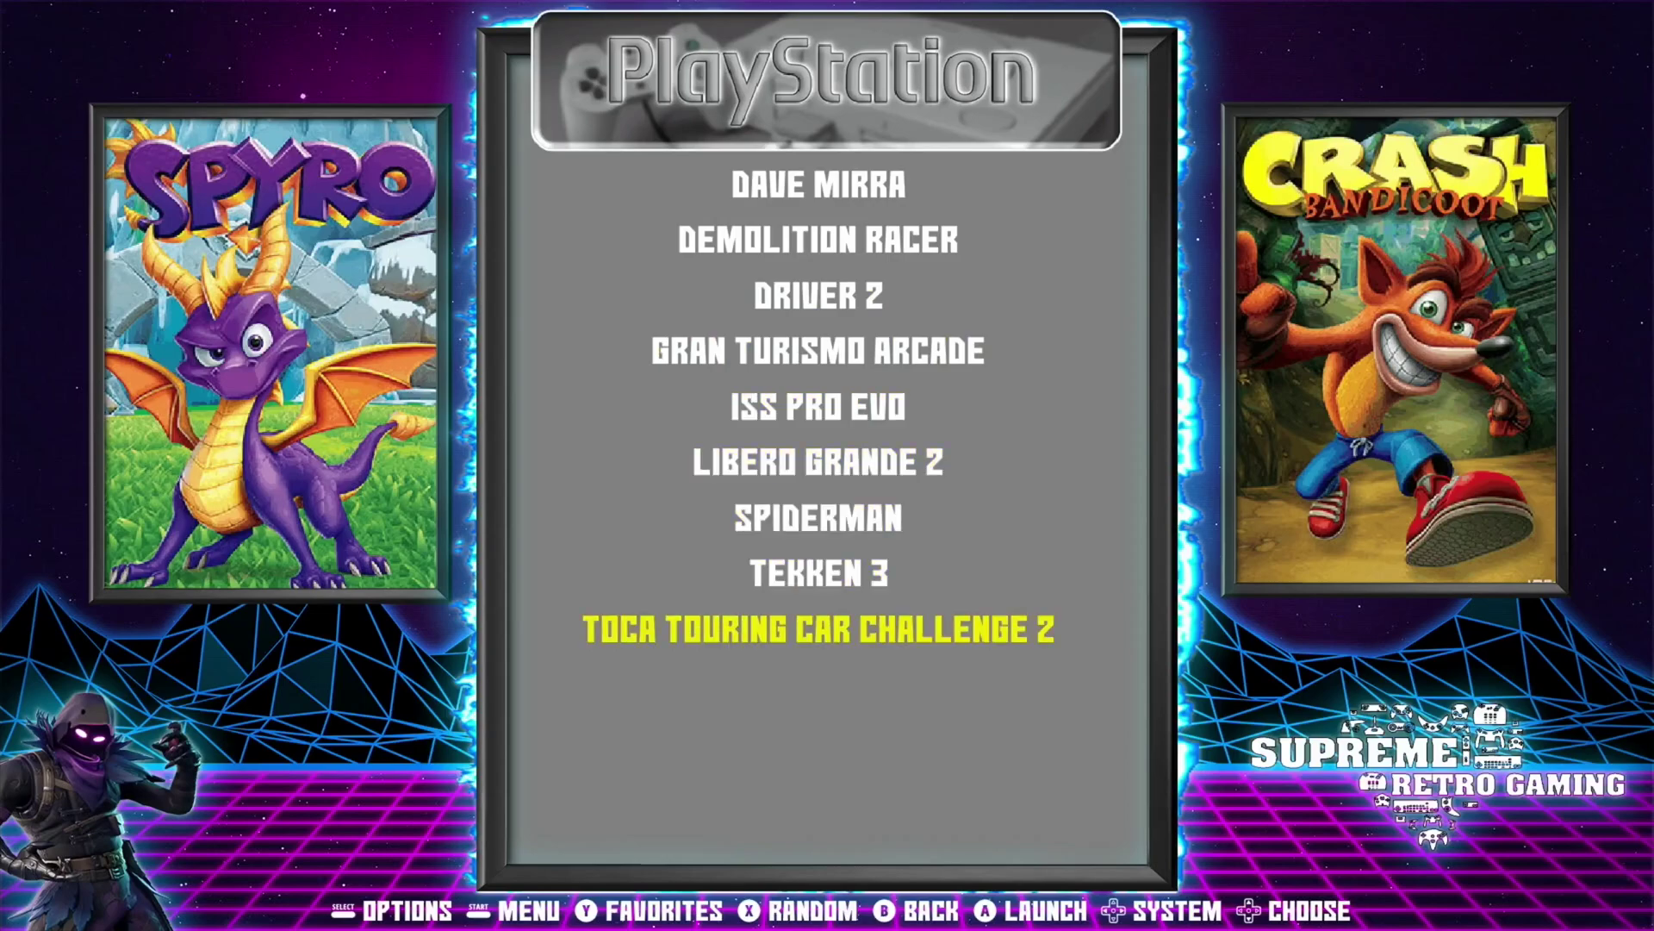